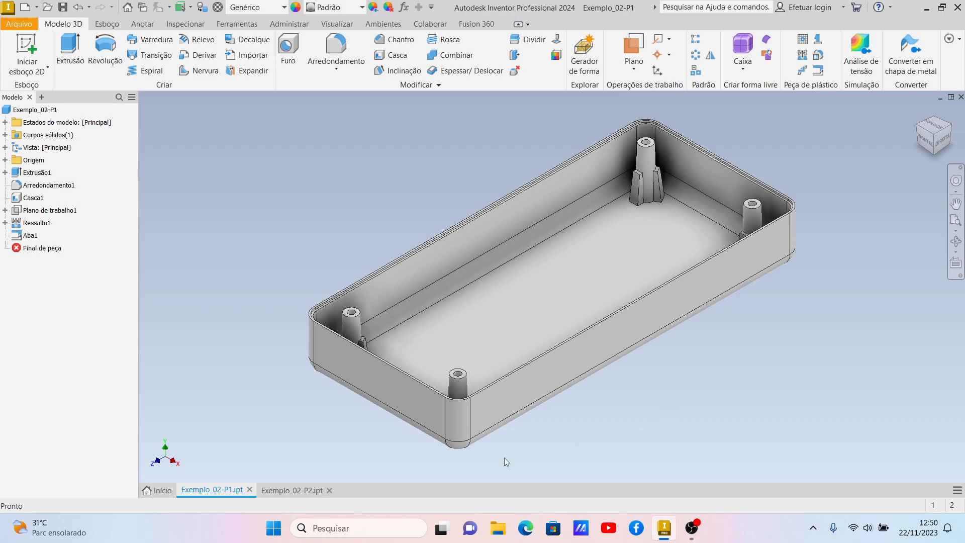
- Compare the two open parts, the Exemplo_02-P1 base and the Exemplo_02-P2 cover
left_click(297, 491)
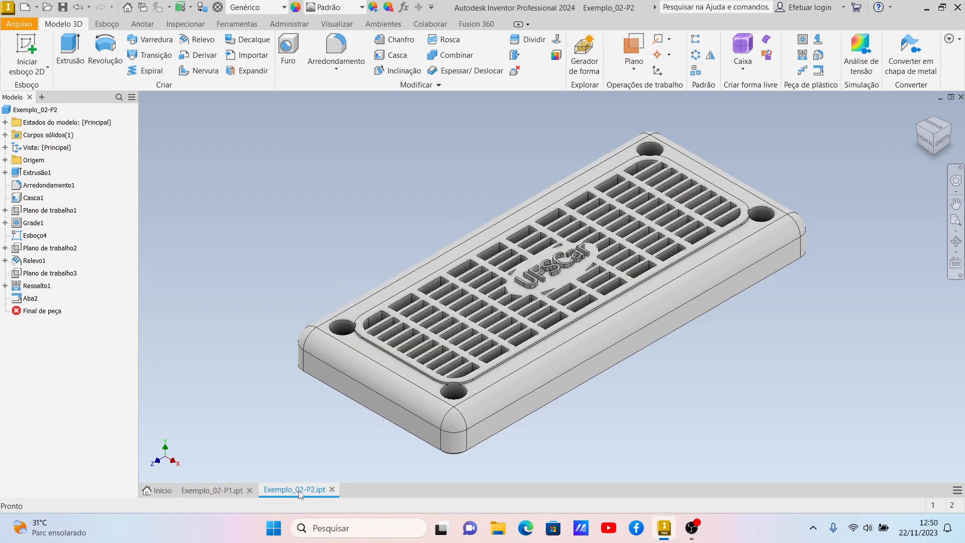
left_click(231, 487)
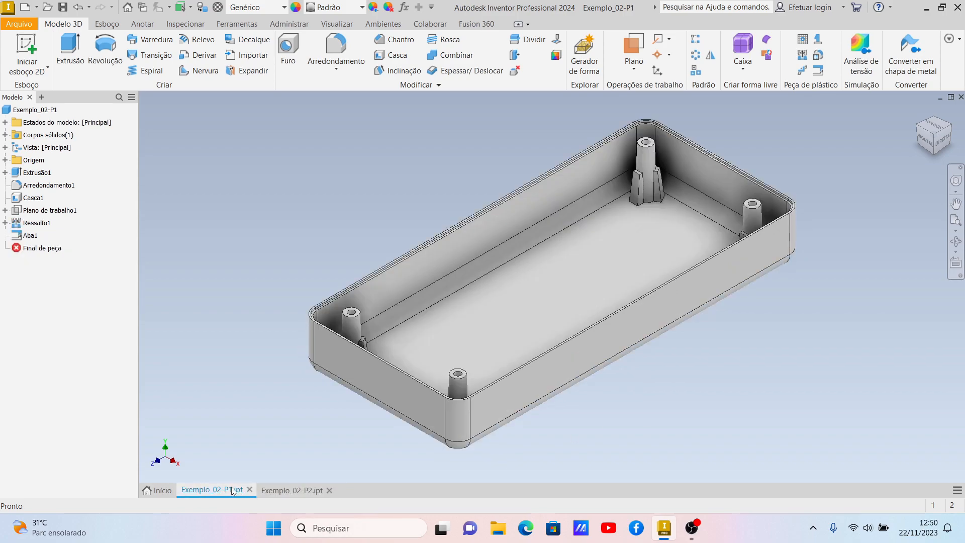
left_click(300, 489)
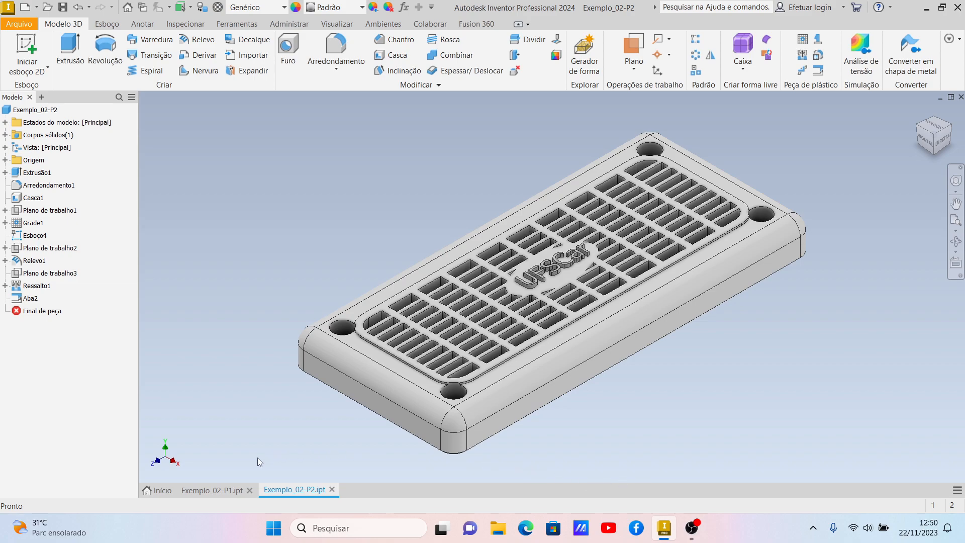
left_click(225, 488)
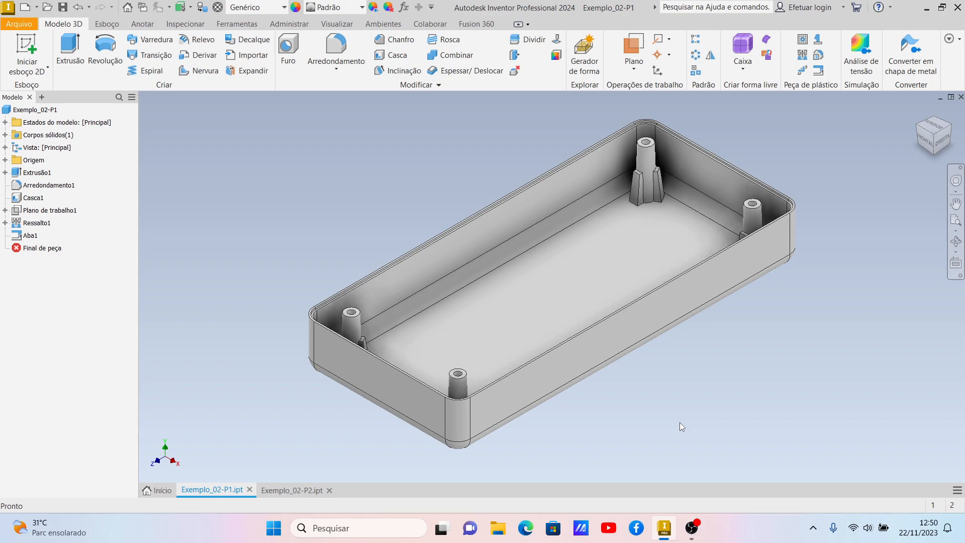
left_click(299, 492)
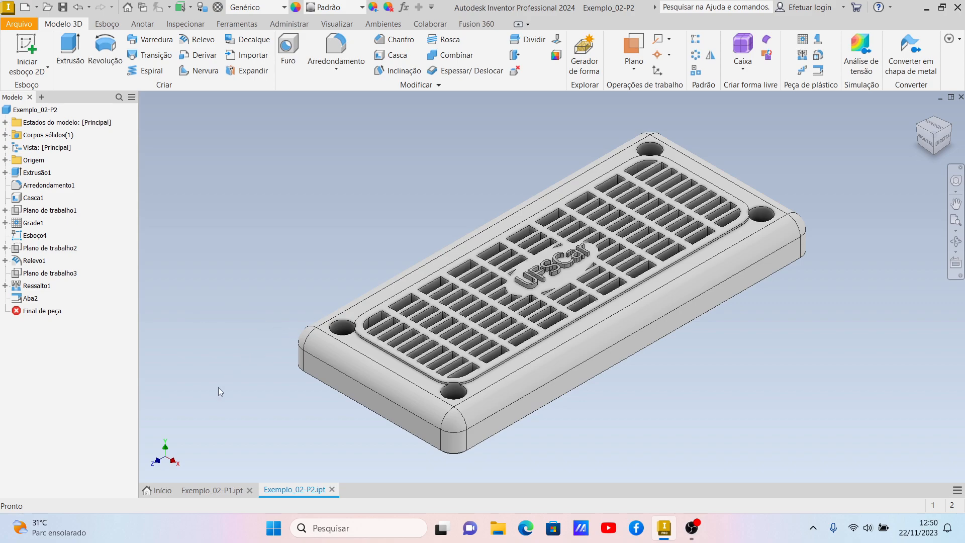
left_click(200, 489)
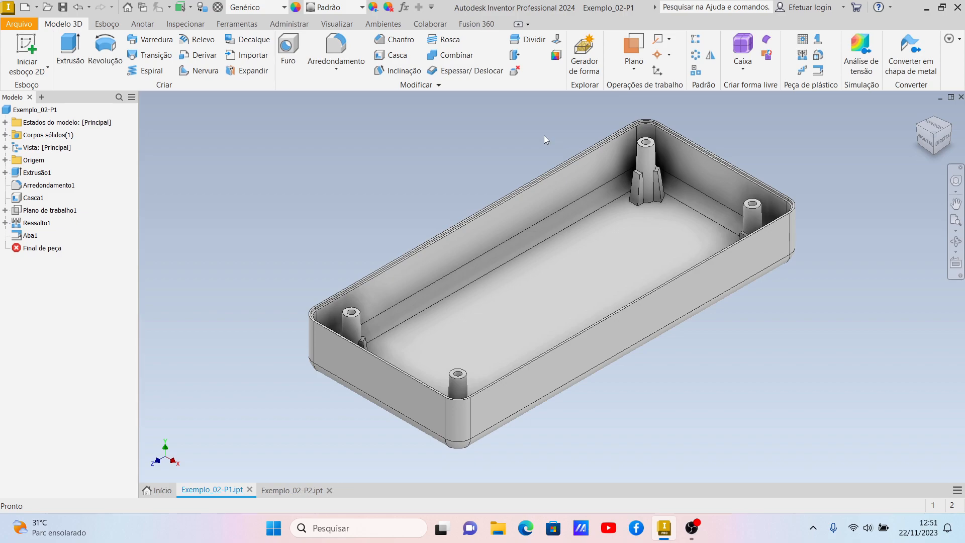
- Create a mold design project from the Exemplo_02-P1 part with the file name Projeto de molde3.iam
left_click(380, 26)
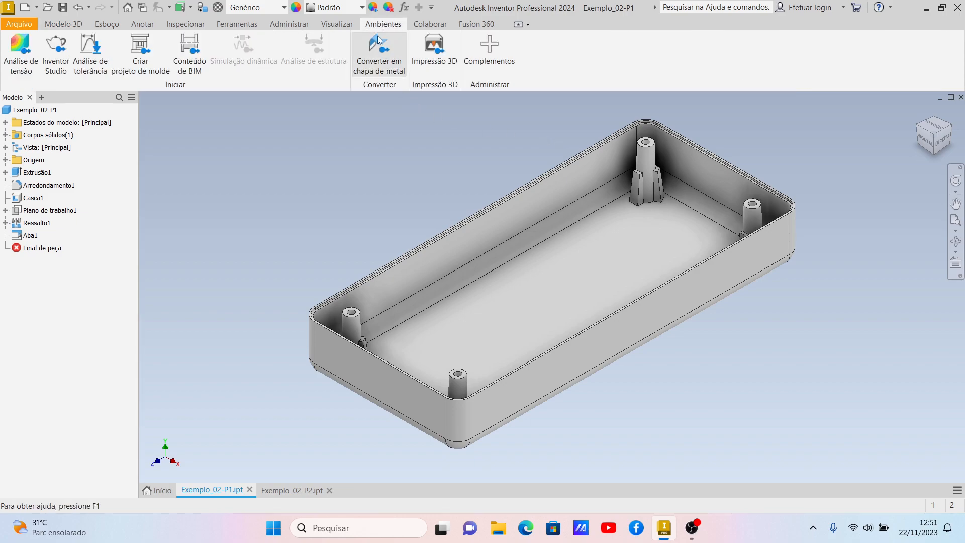
left_click(150, 74)
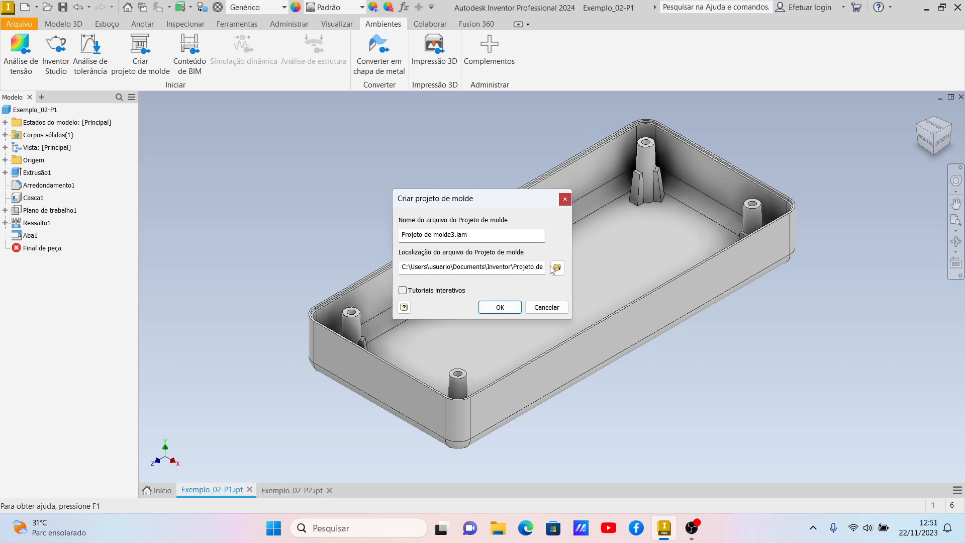
left_click(509, 309)
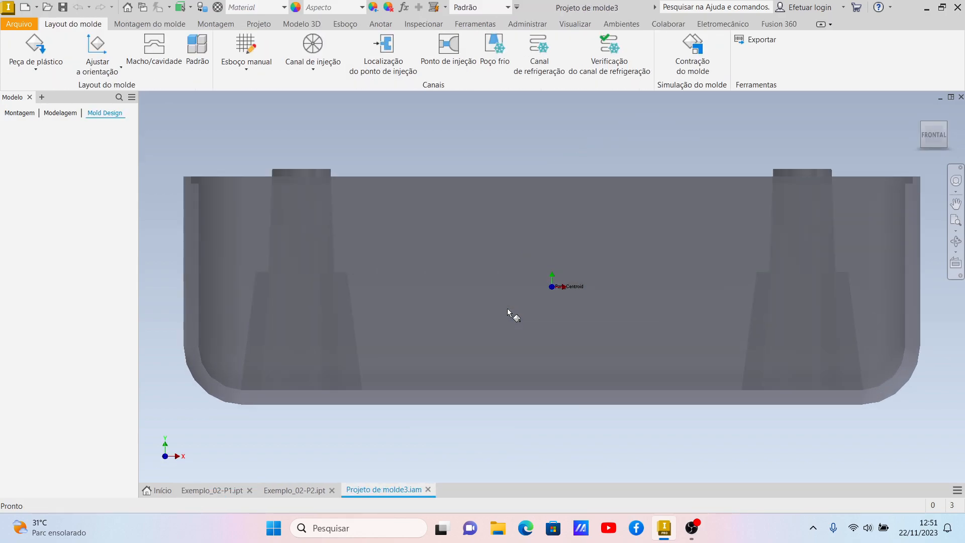
- Place Exemplo_02-P1 from the Pecas folder as the mold's plastic part at its centroid
left_click(944, 125)
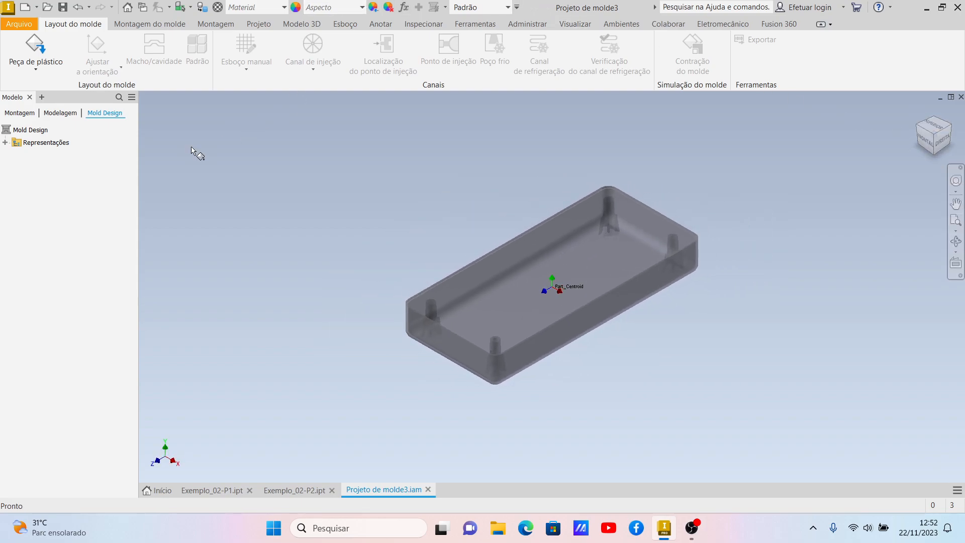
left_click(34, 70)
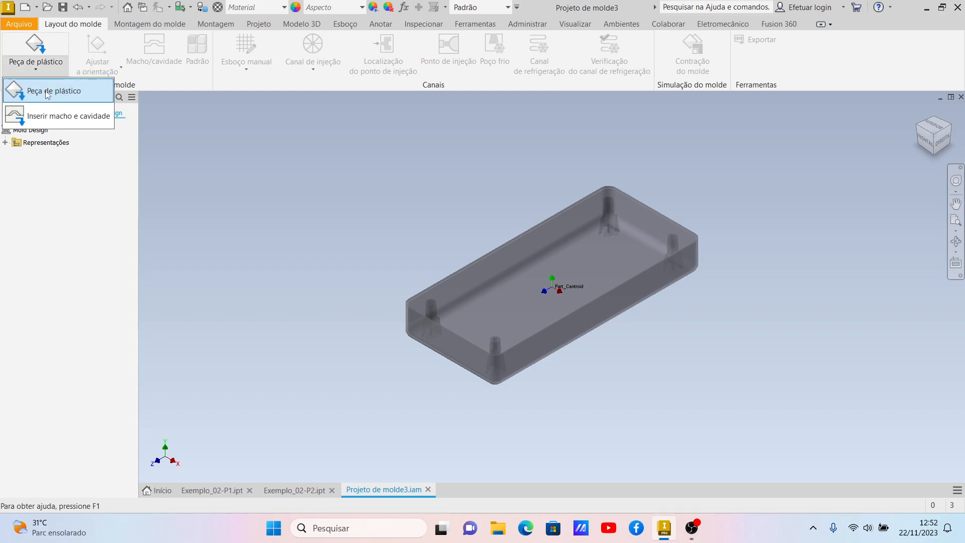
left_click(47, 93)
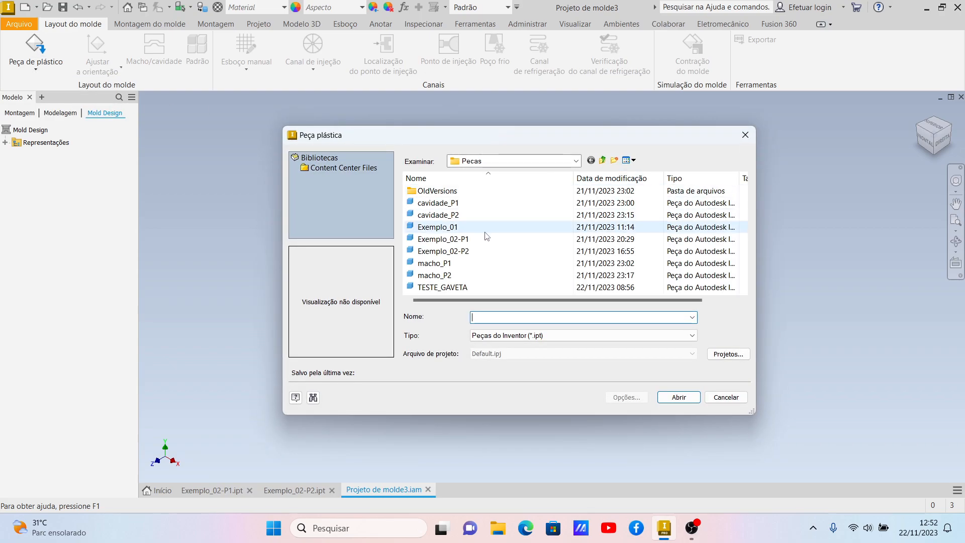
left_click(477, 239)
left_click(668, 397)
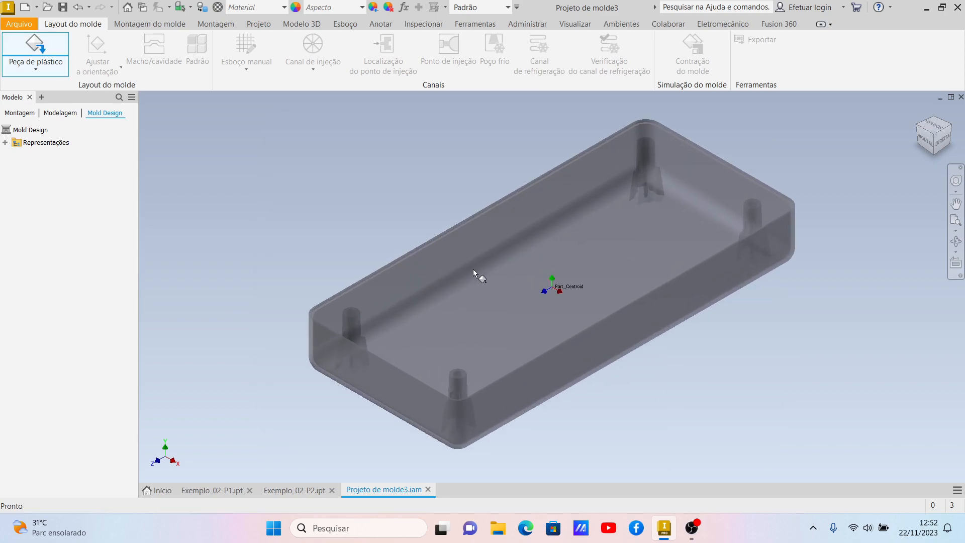
left_click(403, 194)
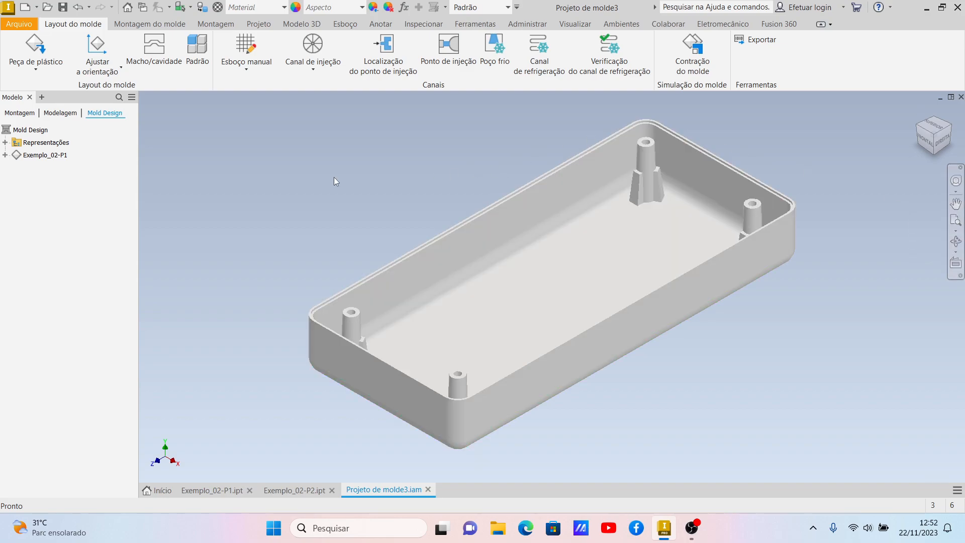
- Adjust the plastic part's orientation by aligning the Z opening direction with the flat inner floor of the box
left_click(122, 74)
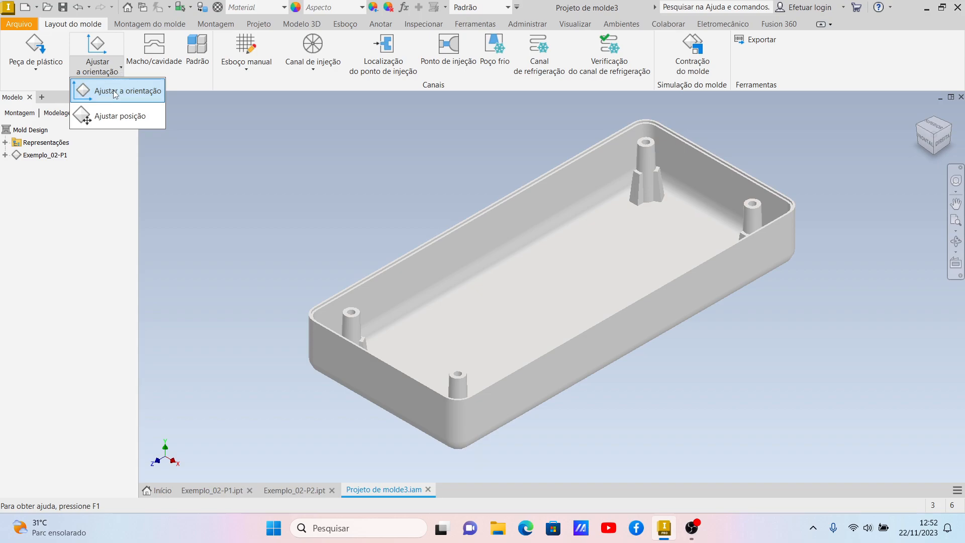
left_click(116, 93)
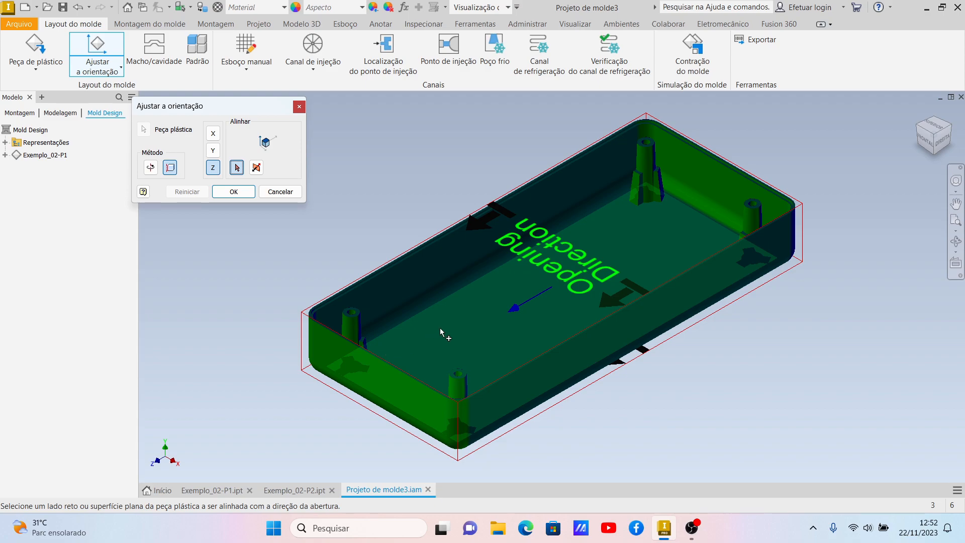
mouse_move(457, 347)
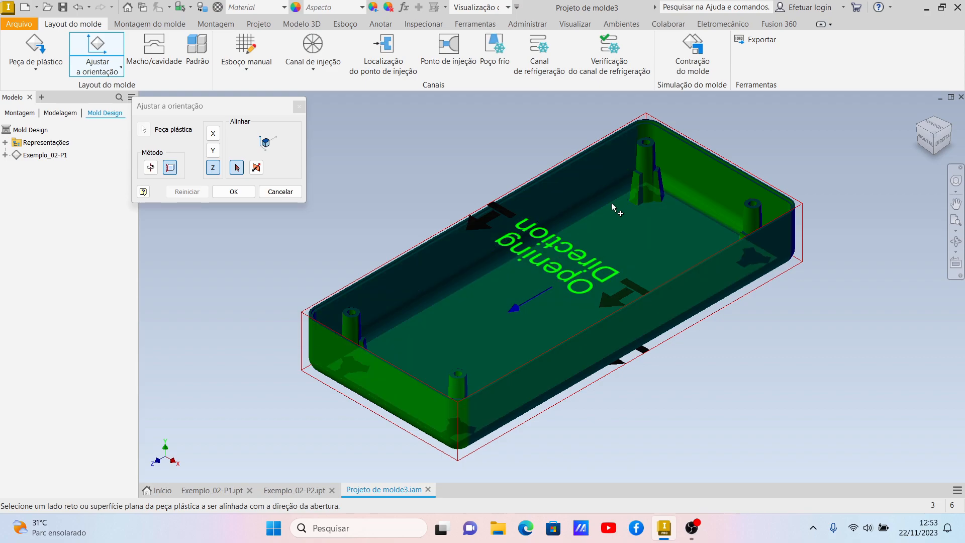
left_click(604, 217)
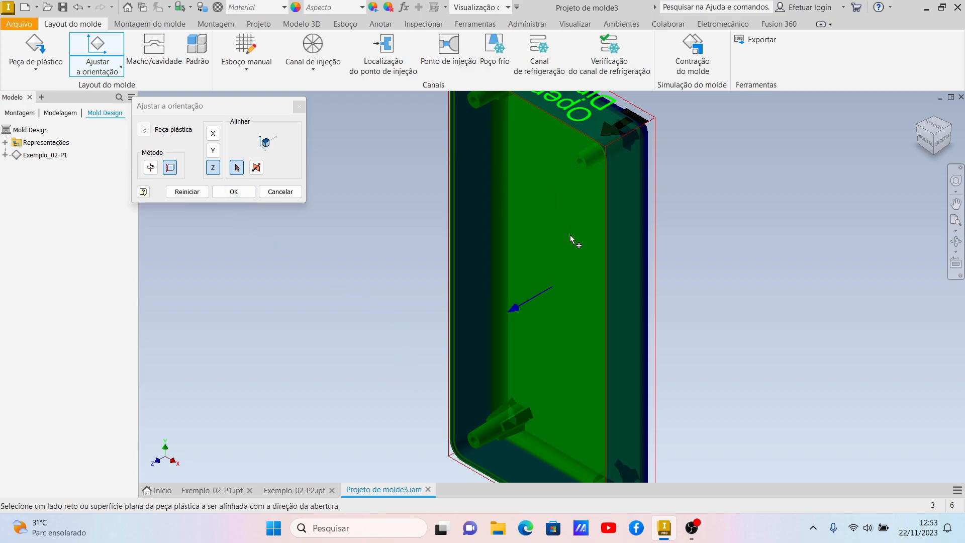
left_click(234, 192)
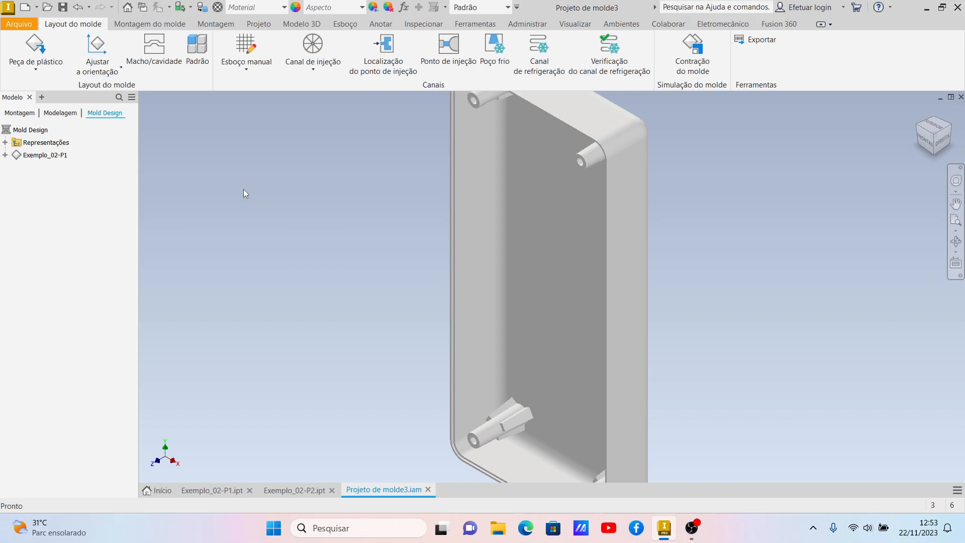
- In the core/cavity environment, place a gate location near the centre of the inner floor, at about X -0.7, Y 2, Z -7 mm
left_click(153, 61)
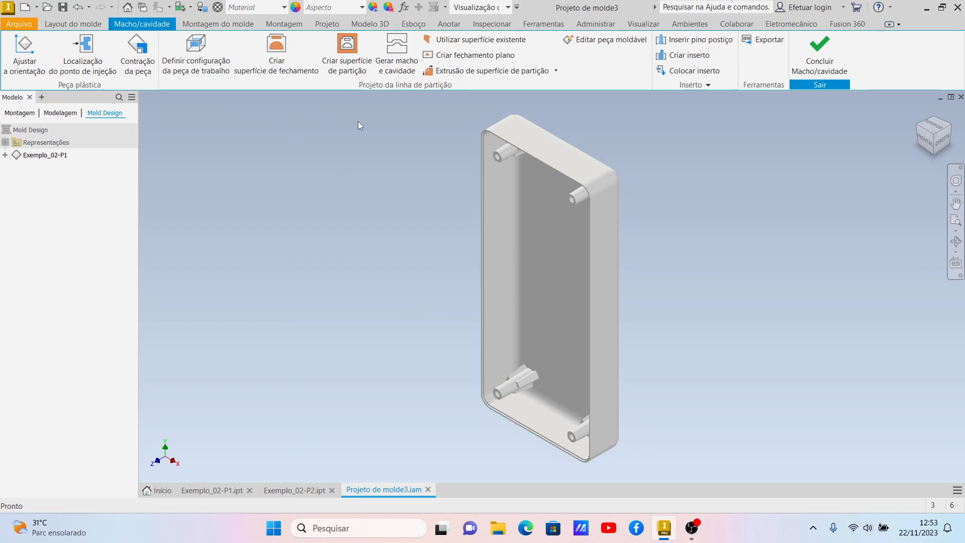
left_click(921, 142)
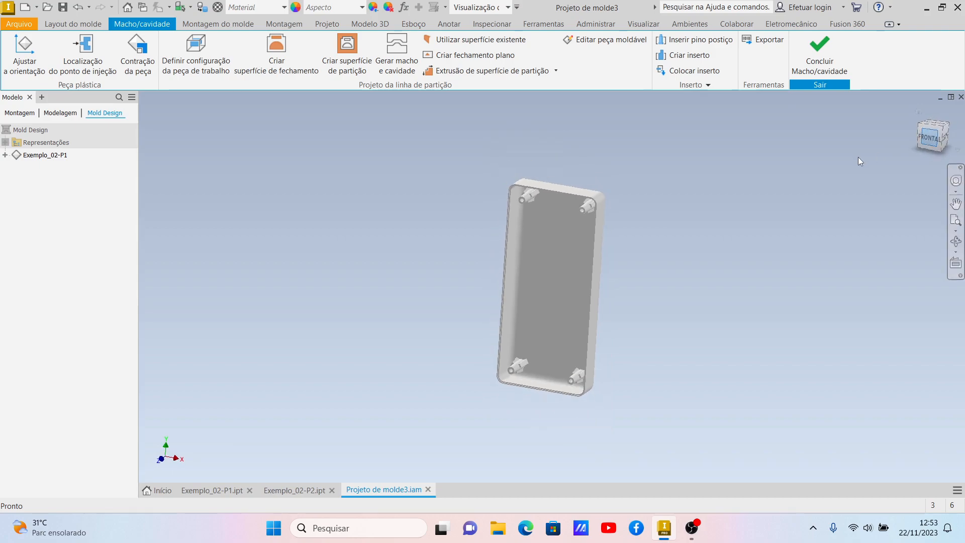
left_click(83, 55)
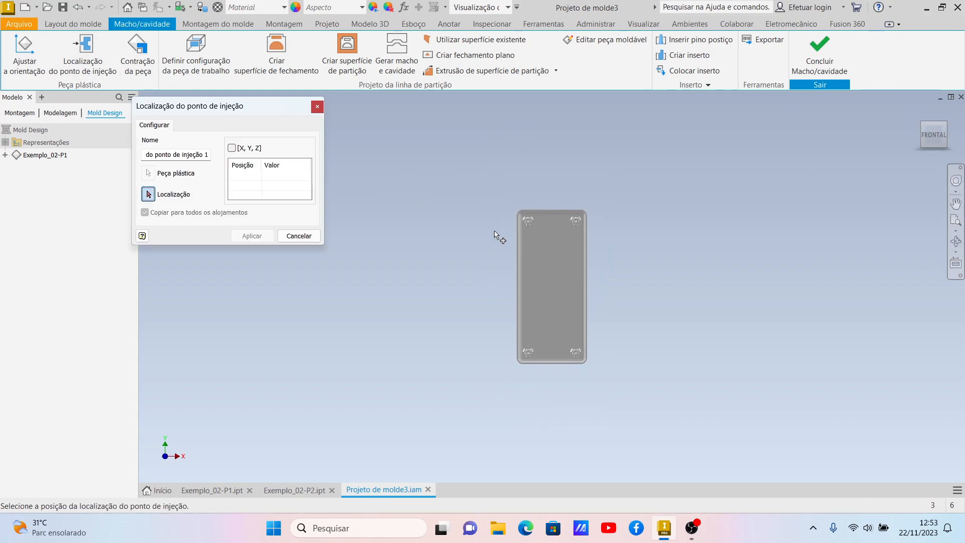
left_click(551, 284)
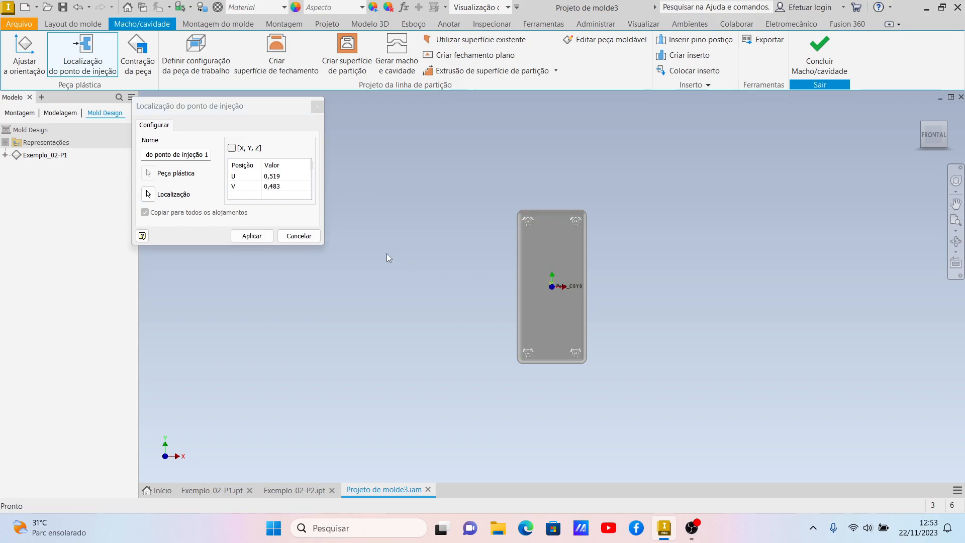
left_click(233, 149)
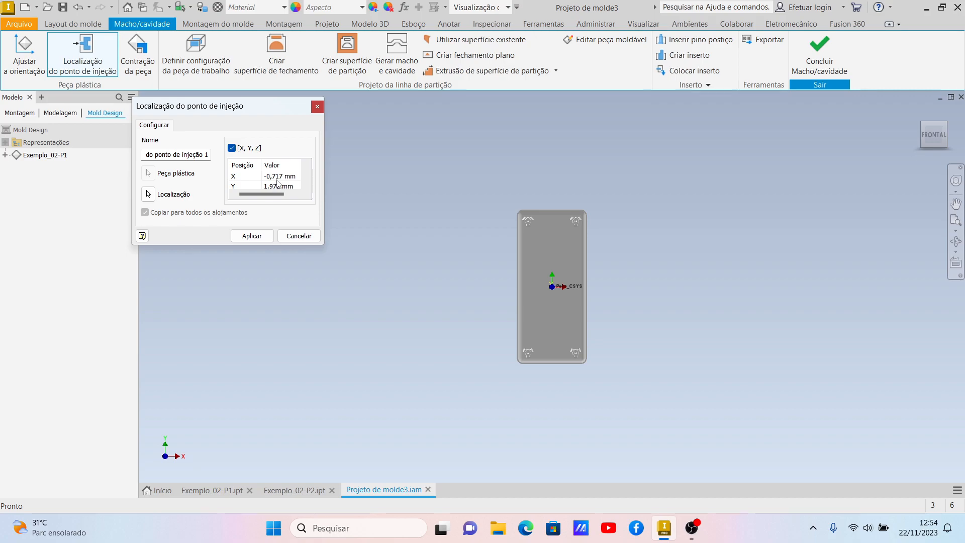
scroll(280, 182, "down", 1)
scroll(280, 182, "up", 1)
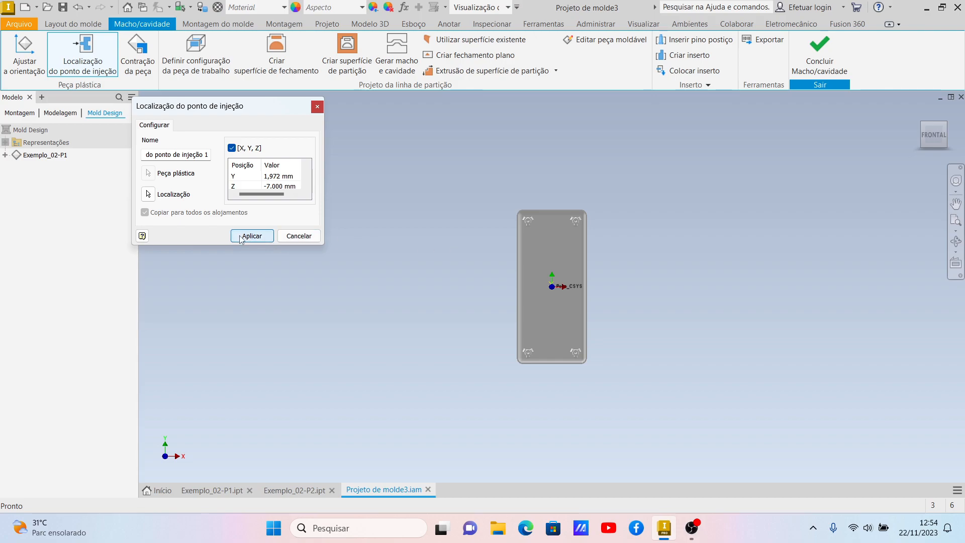
left_click(263, 238)
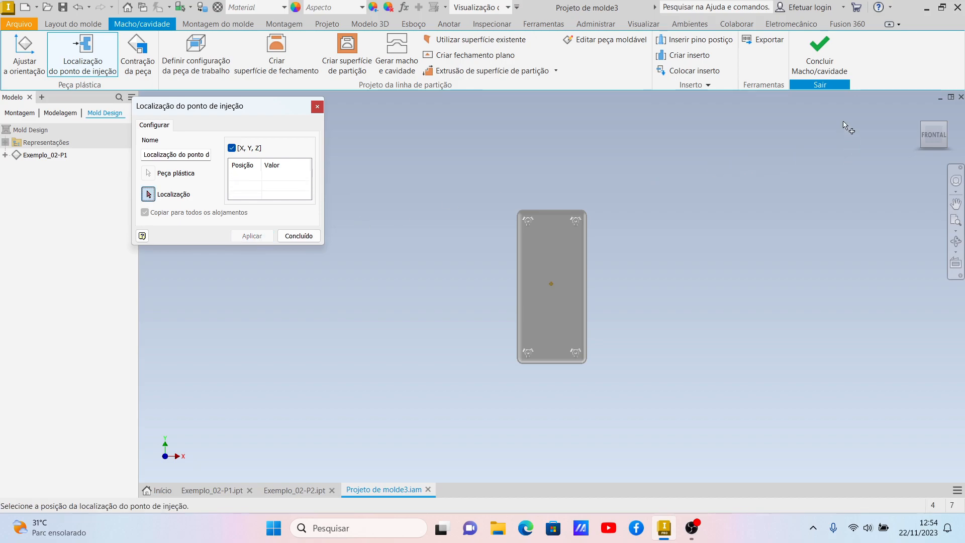
left_click(298, 236)
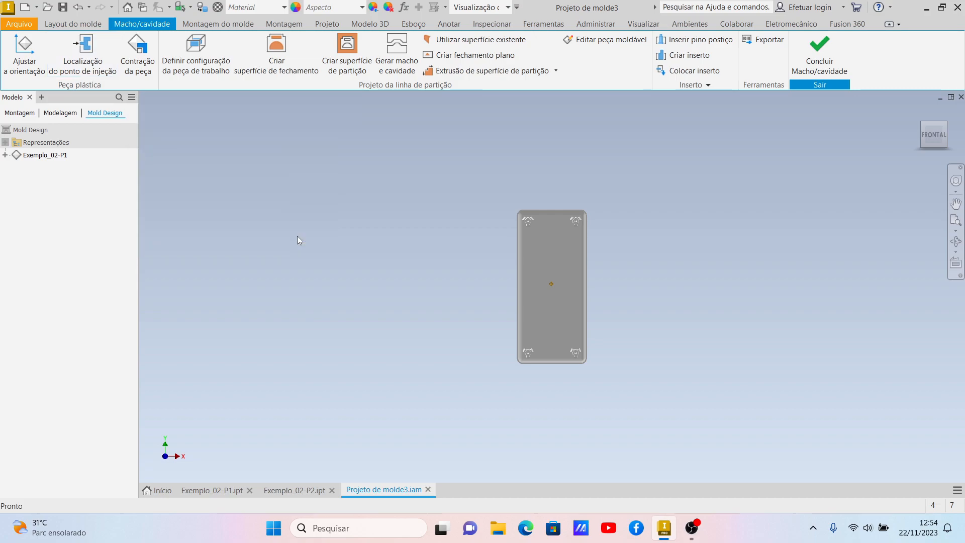
left_click(144, 55)
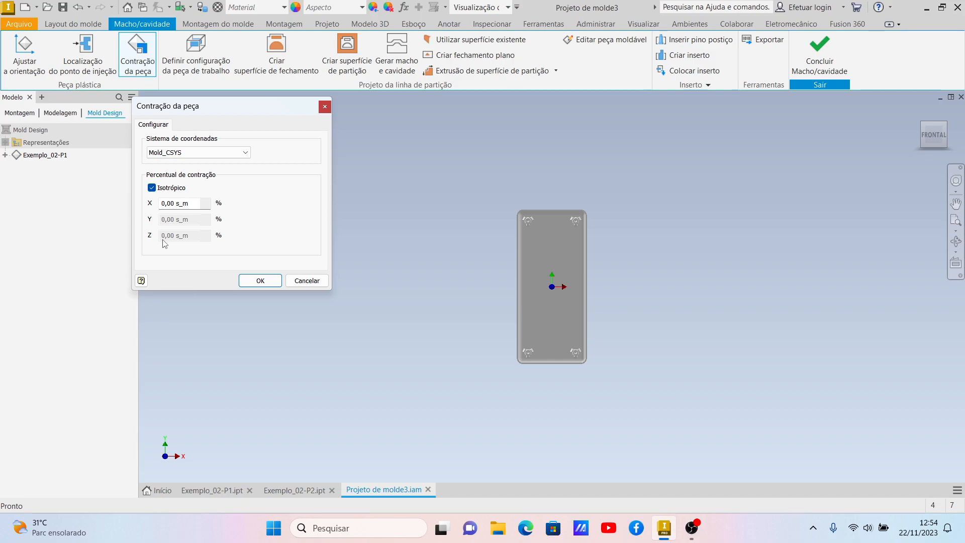
left_click(211, 153)
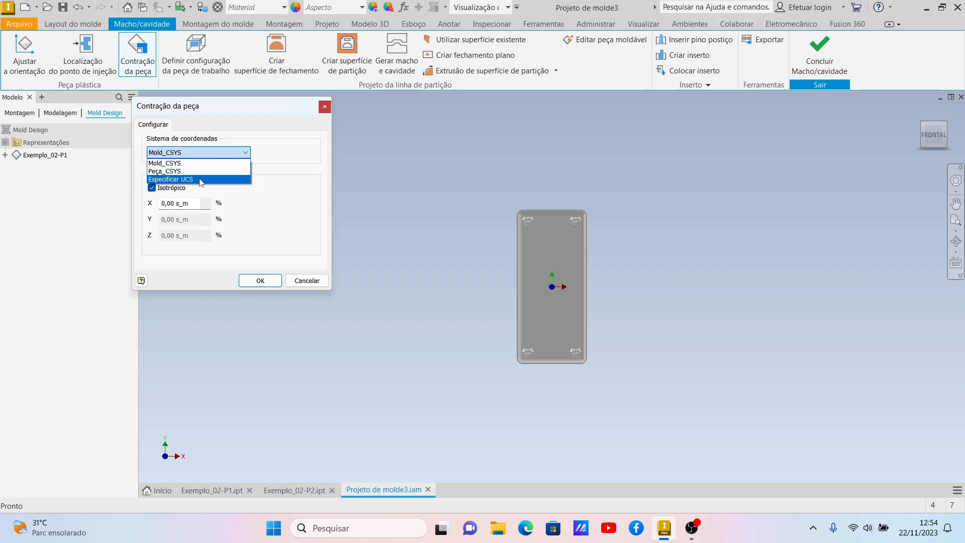
left_click(200, 171)
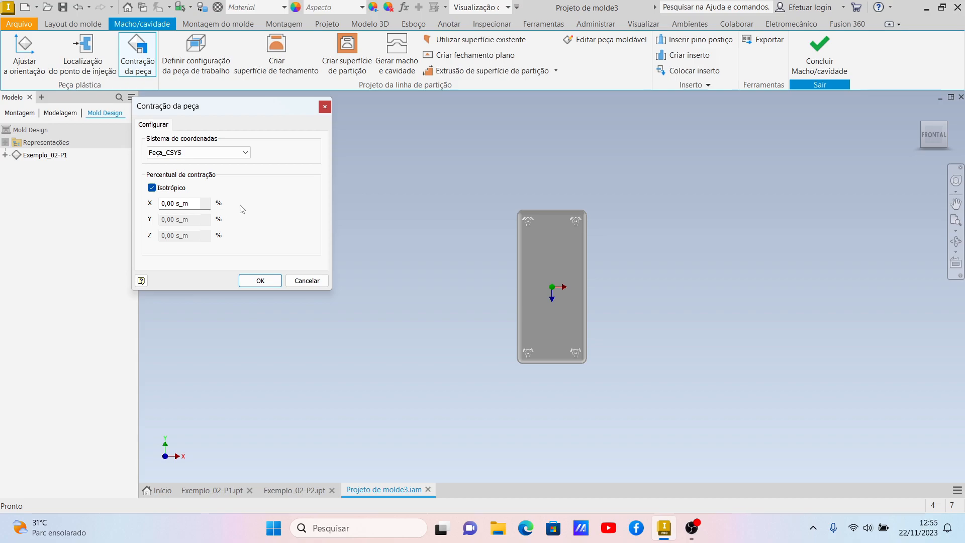
left_click(309, 281)
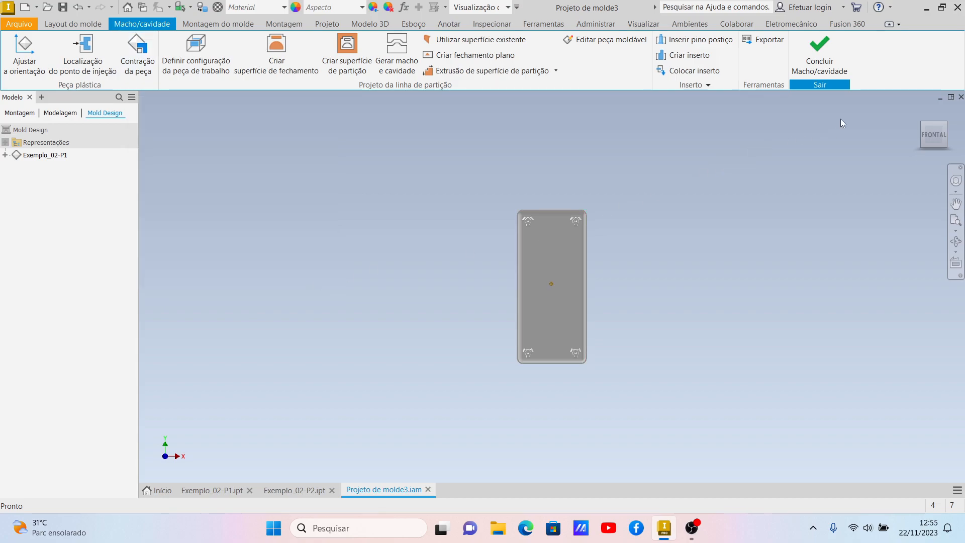
- Define a rectangular workpiece around the plastic part with total dimensions of 100 mm in X and 180 mm in Y
left_click(945, 128)
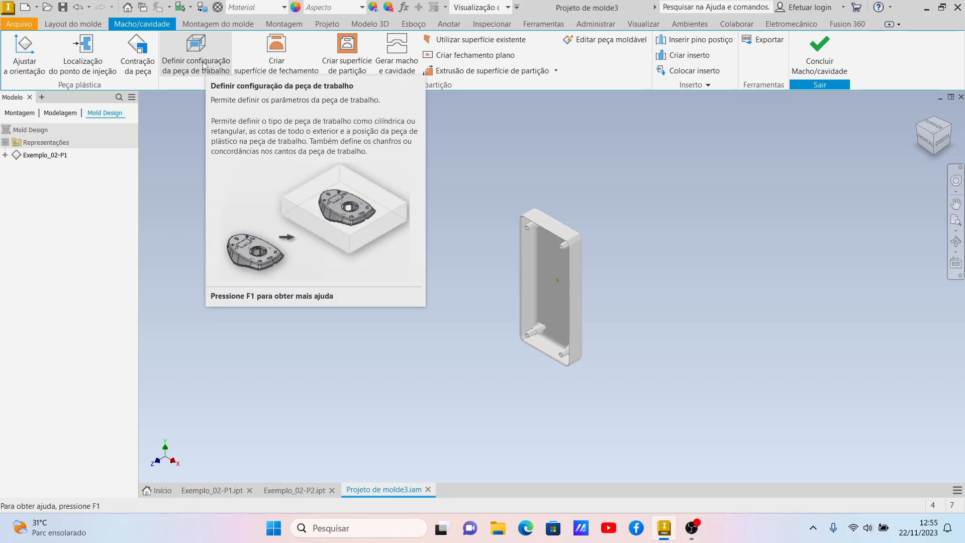
left_click(204, 65)
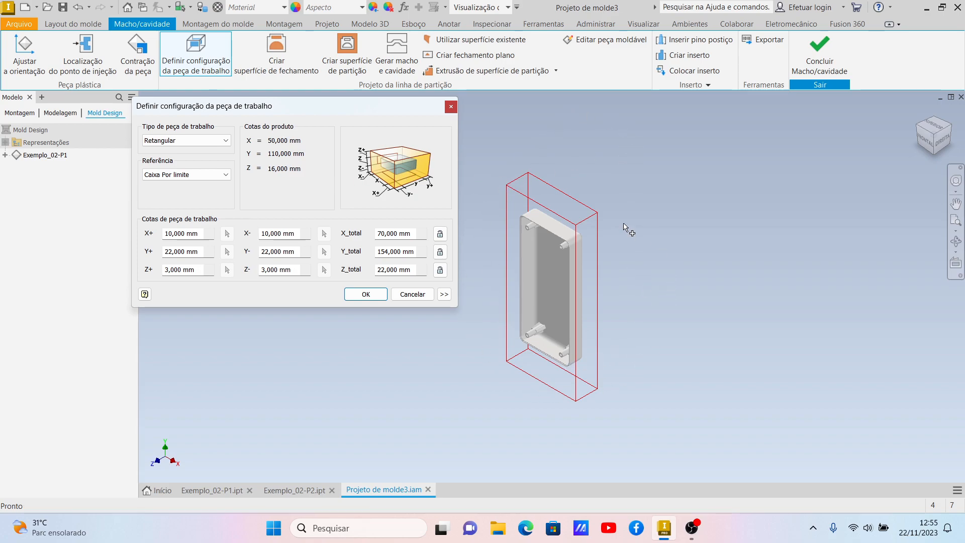
left_click(944, 137)
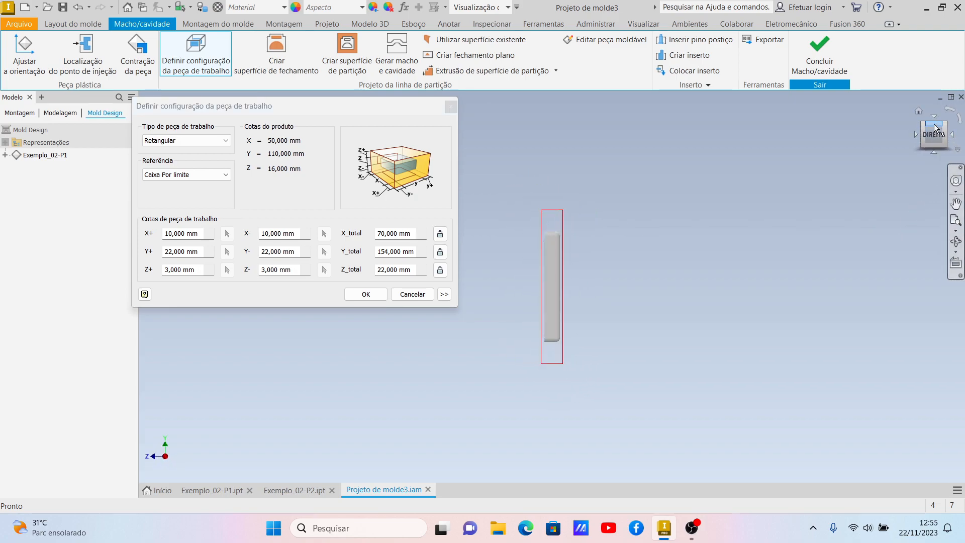
left_click(926, 129)
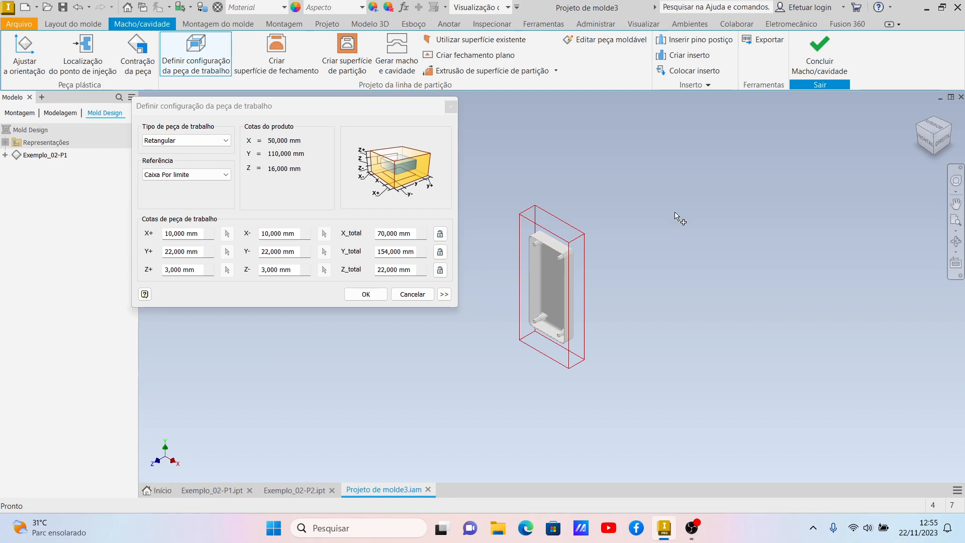
double_click(383, 233)
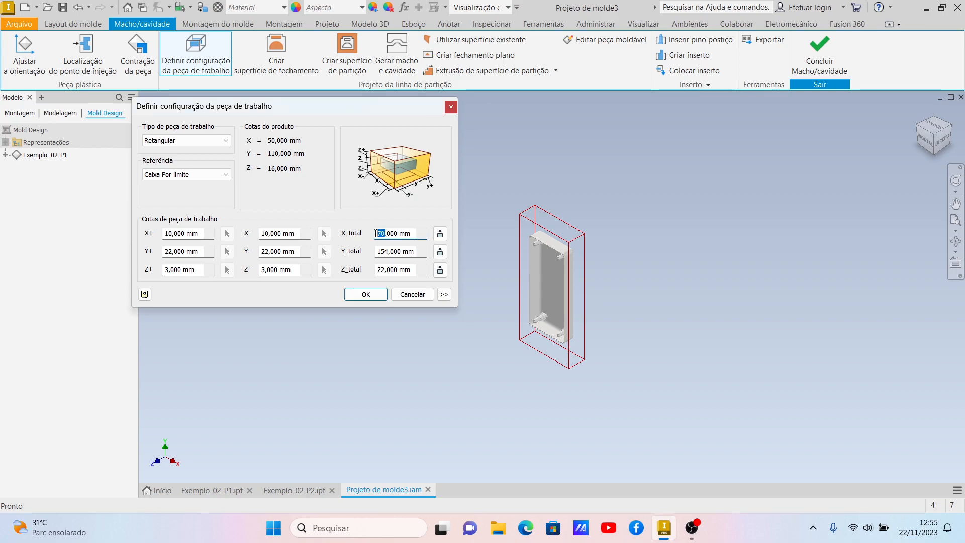
type("100")
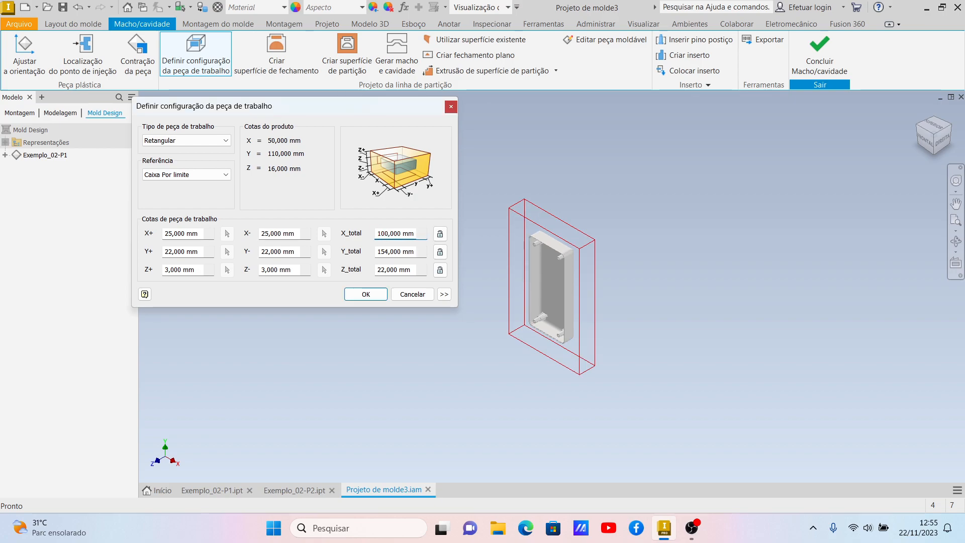
double_click(389, 251)
type("180")
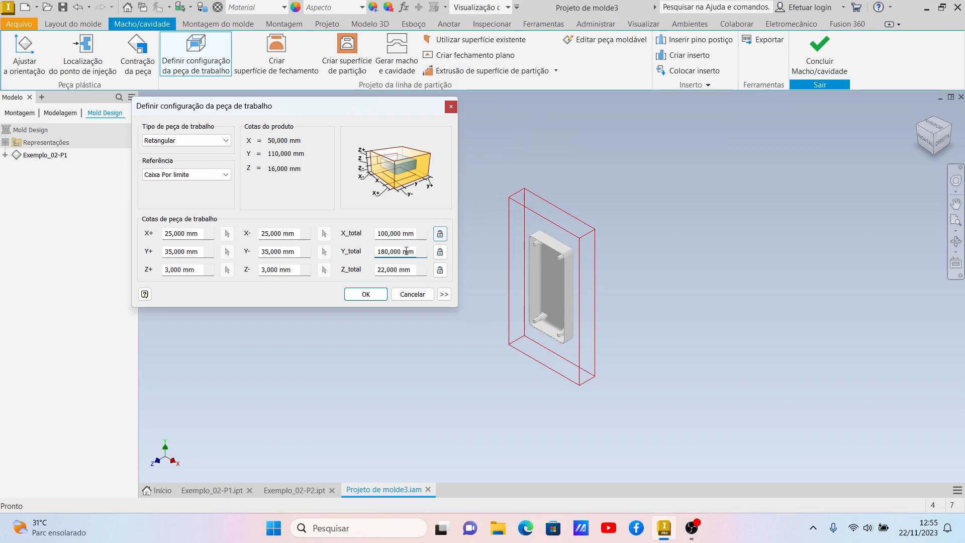
- Set the workpiece's total Z dimension to 50 mm and create the workpiece
left_click_drag(382, 270, 375, 272)
left_click(385, 269)
key("BackSpace")
key("BackSpace")
type("50")
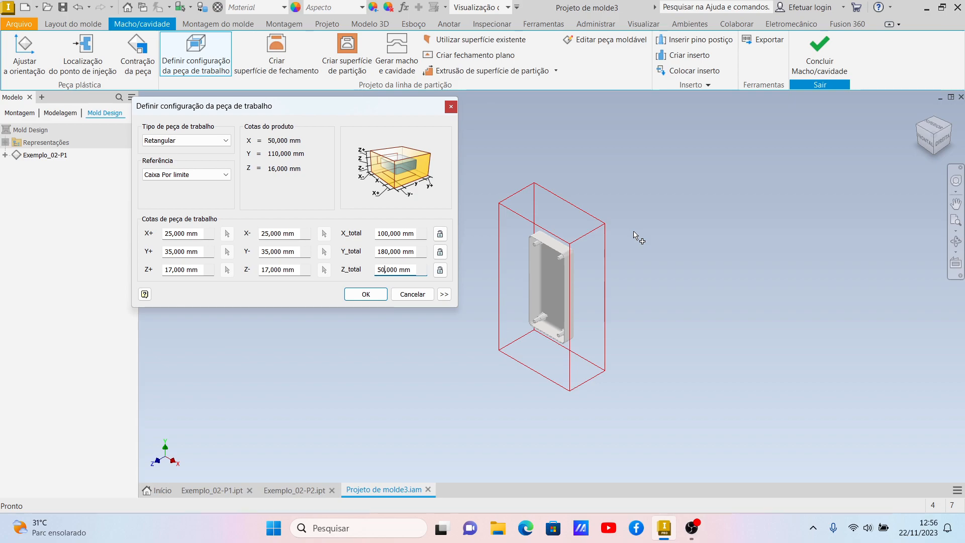
left_click(365, 295)
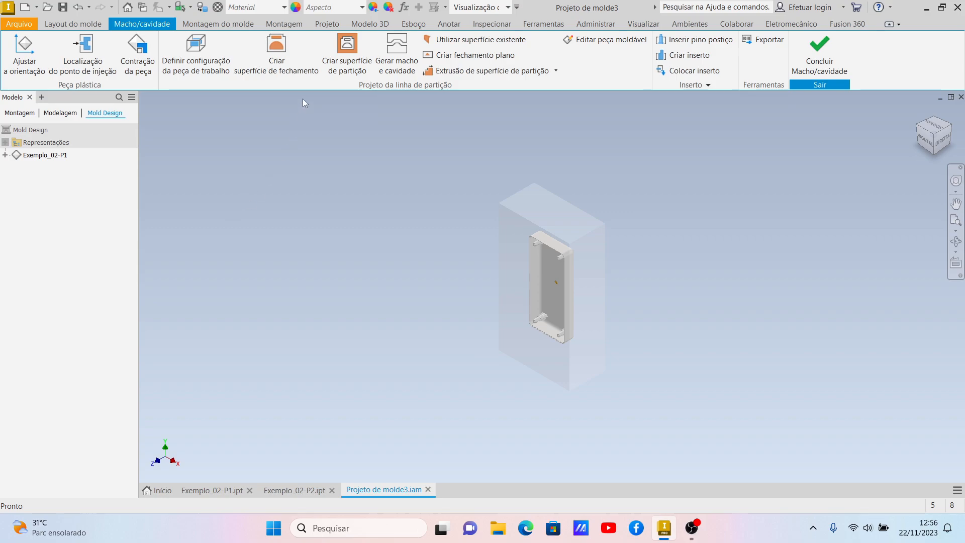
- Create a parting surface from the outer edge loop of the box's open rim
left_click(369, 72)
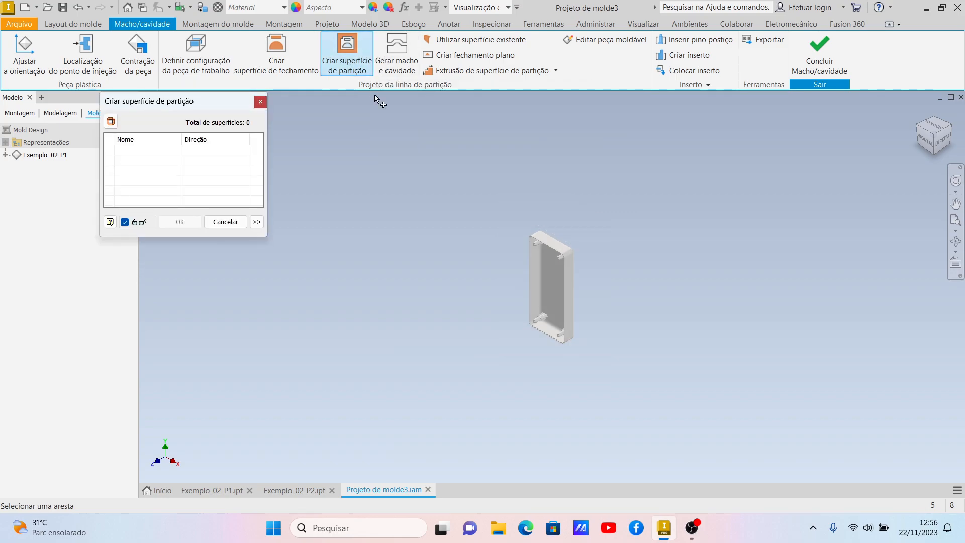
scroll(567, 260, "up", 10)
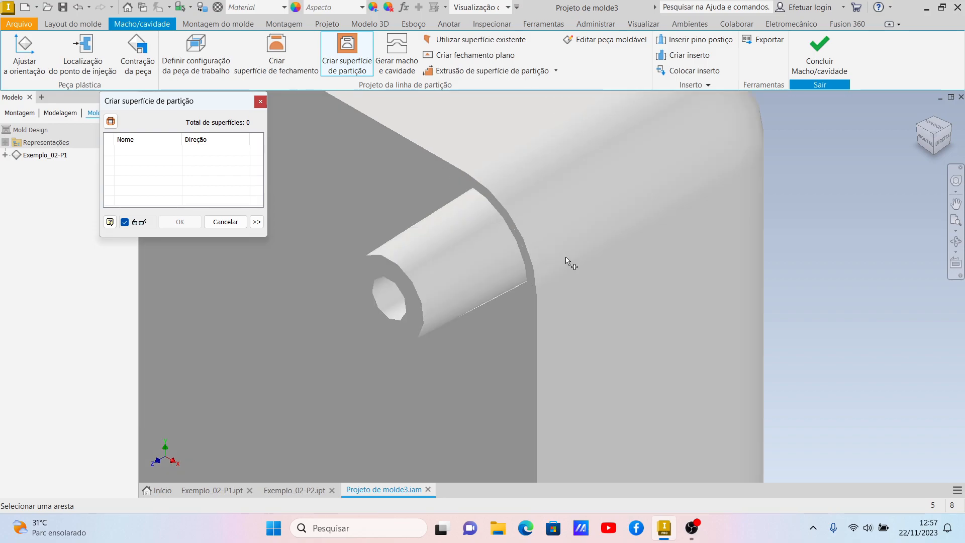
scroll(570, 263, "down", 3)
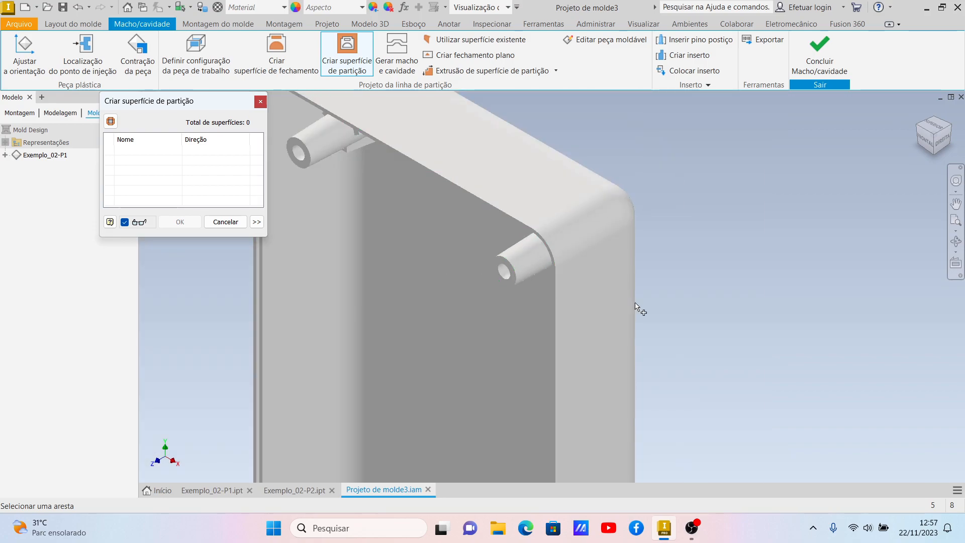
scroll(278, 321, "up", 5)
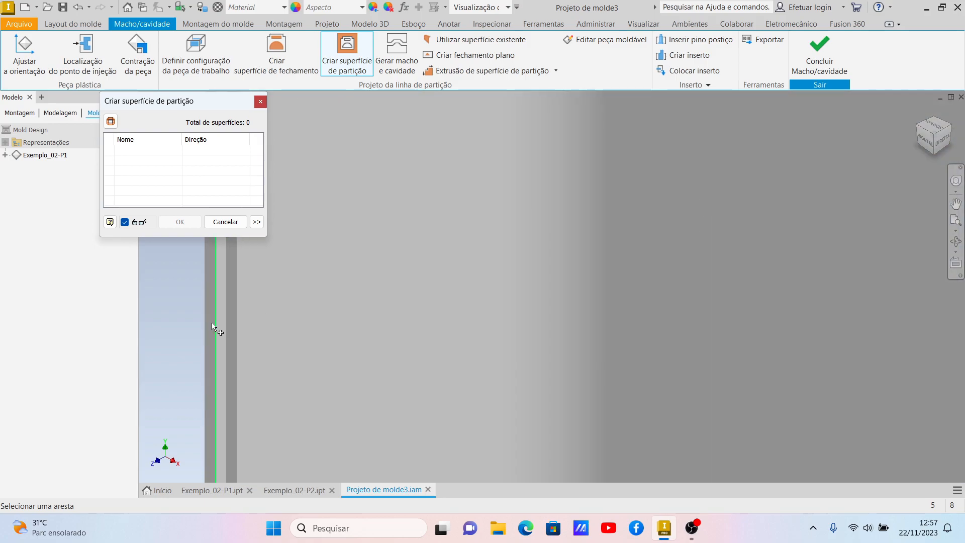
left_click(205, 326)
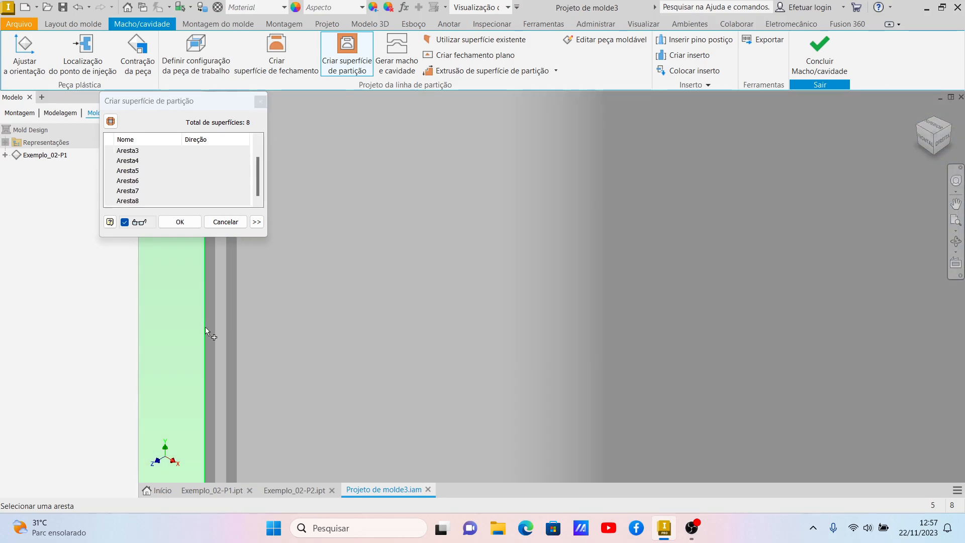
scroll(221, 285, "down", 5)
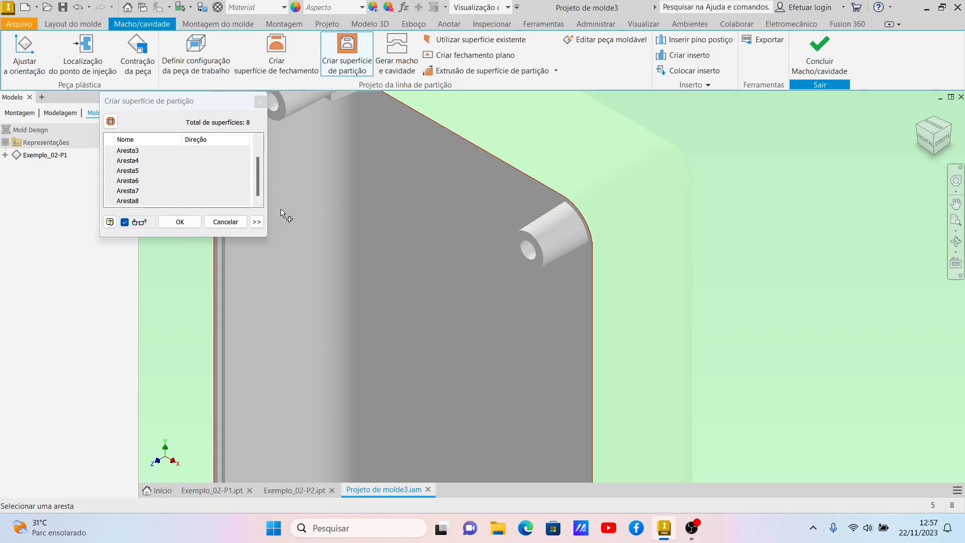
scroll(523, 231, "up", 3)
scroll(524, 231, "down", 8)
scroll(523, 230, "down", 4)
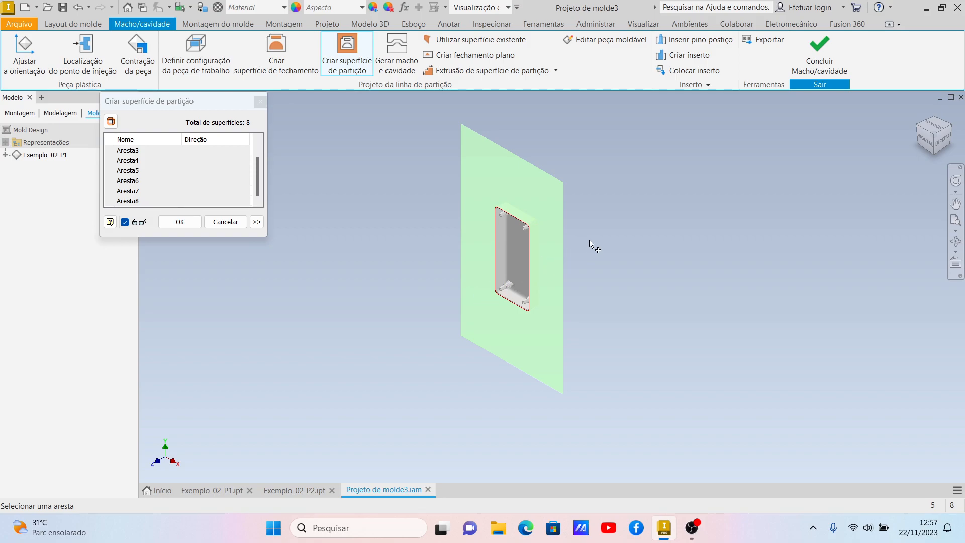
left_click(177, 220)
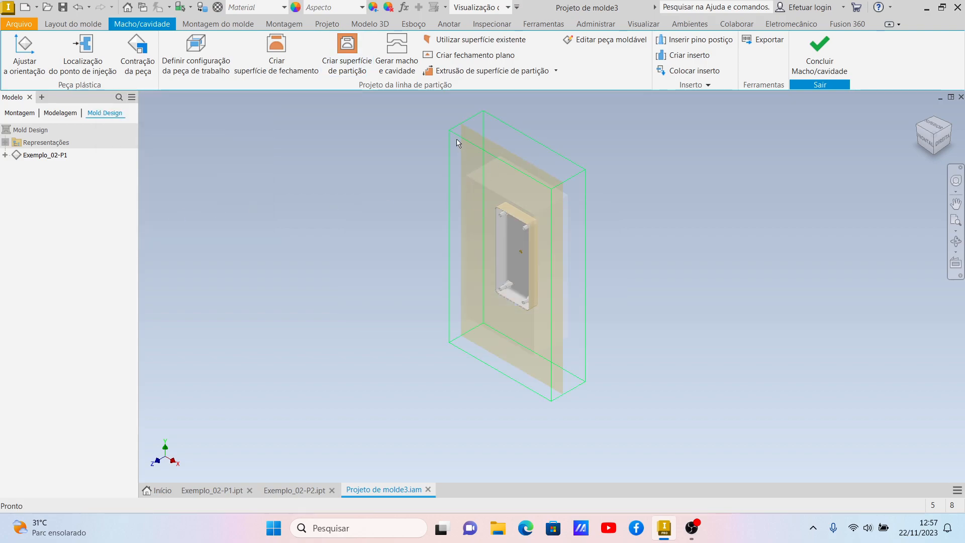
- Generate the core and cavity after previewing both bodies with the body separation at 100
left_click(400, 53)
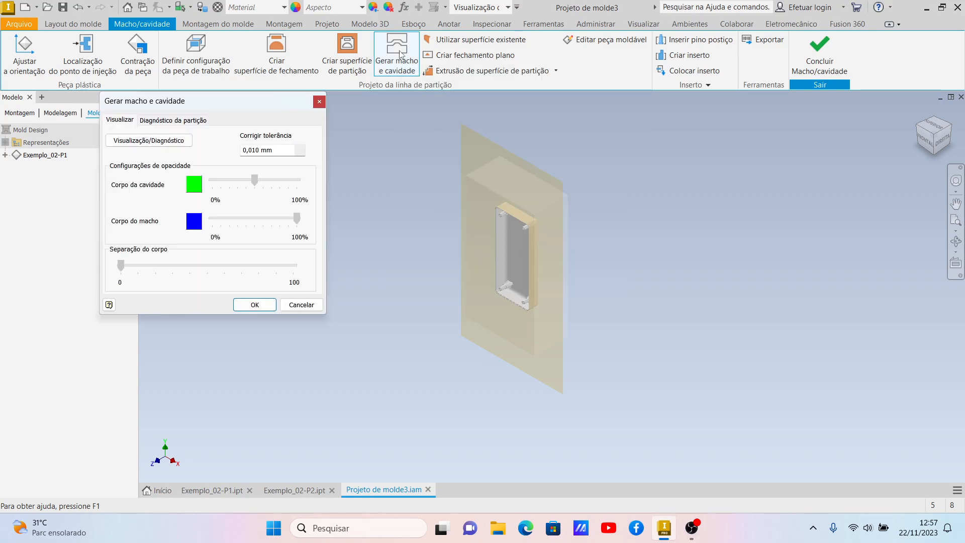
left_click(176, 141)
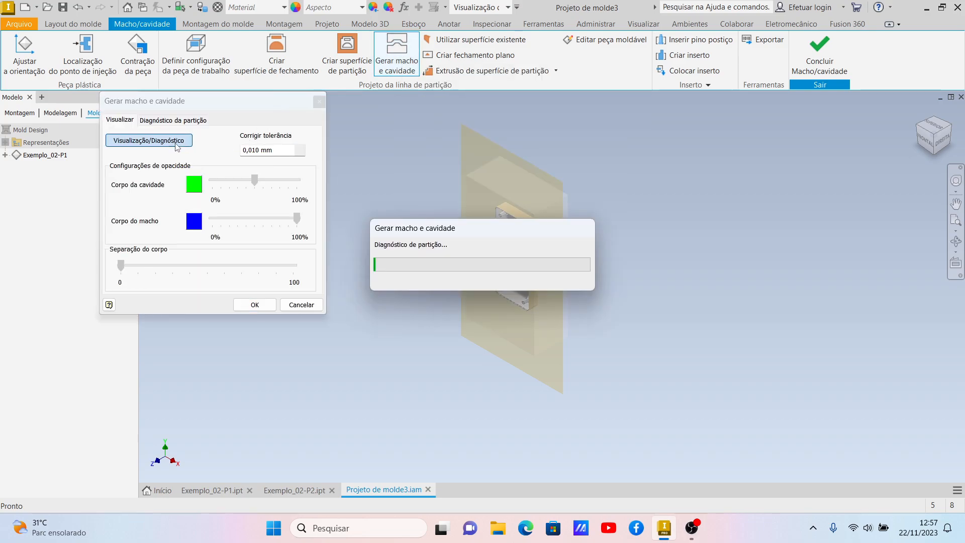
left_click_drag(124, 267, 486, 265)
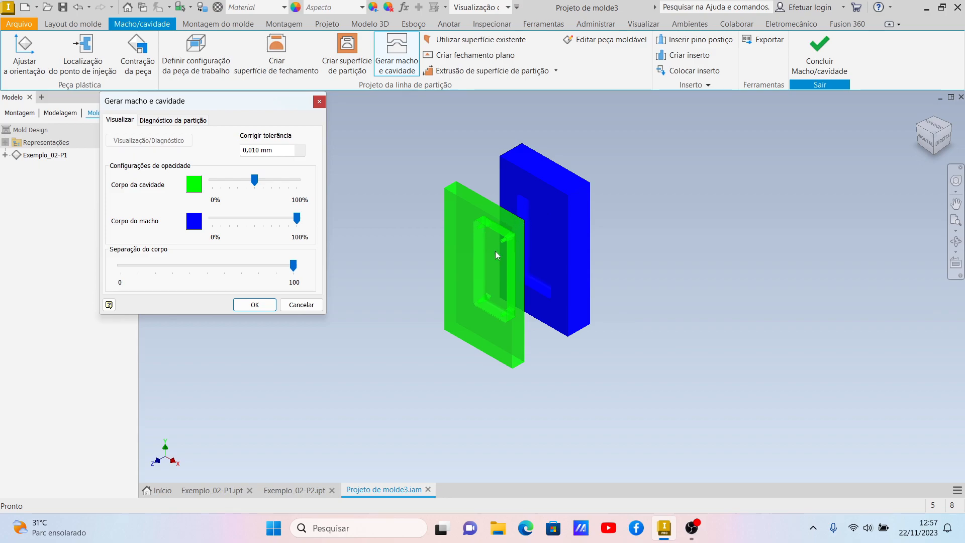
scroll(498, 243, "down", 5)
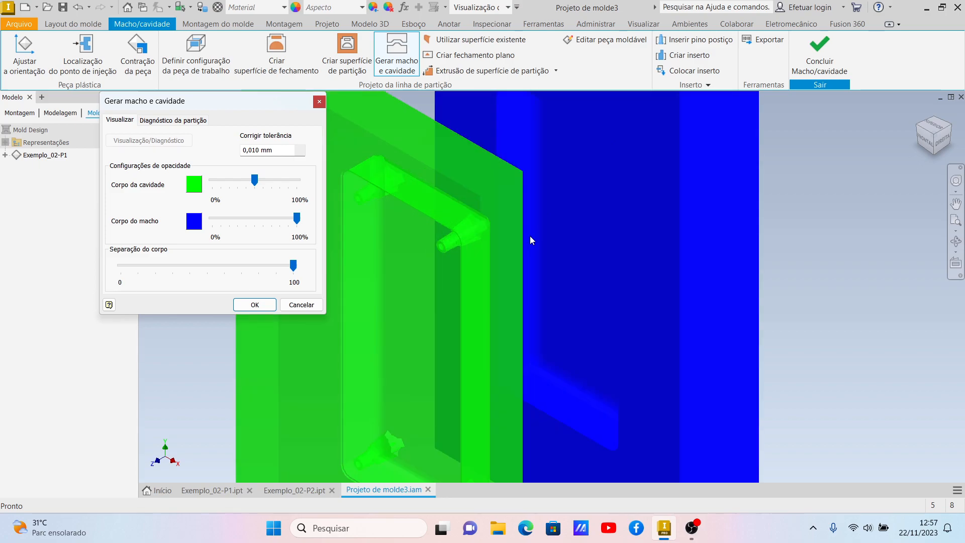
scroll(530, 236, "up", 5)
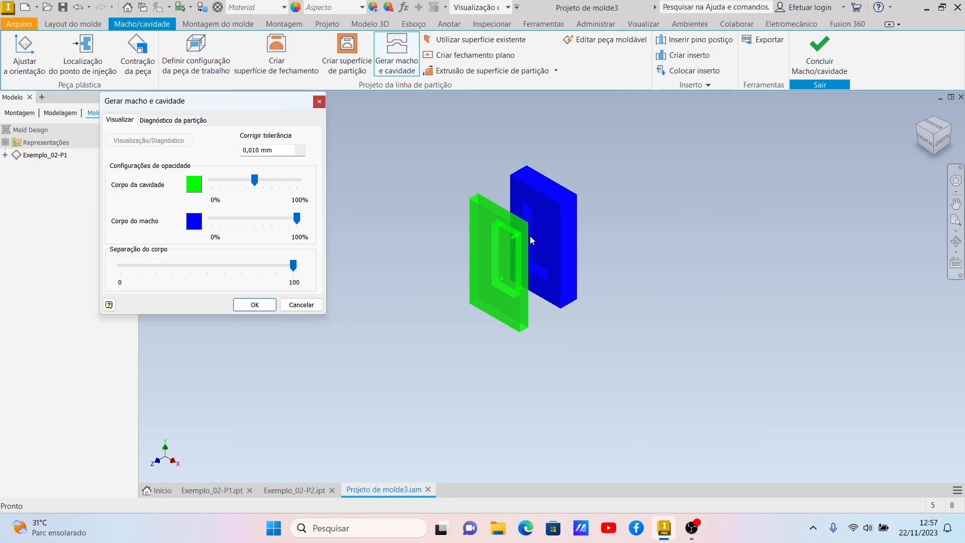
left_click(252, 305)
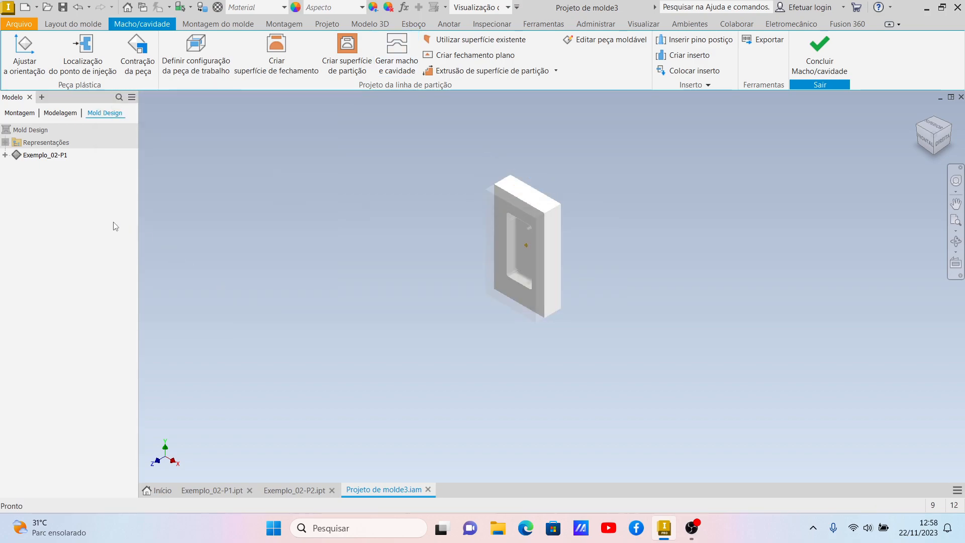
- Open the generated cavity component of Exemplo_02-P1 in its own part file
left_click(5, 156)
left_click(15, 219)
right_click(55, 232)
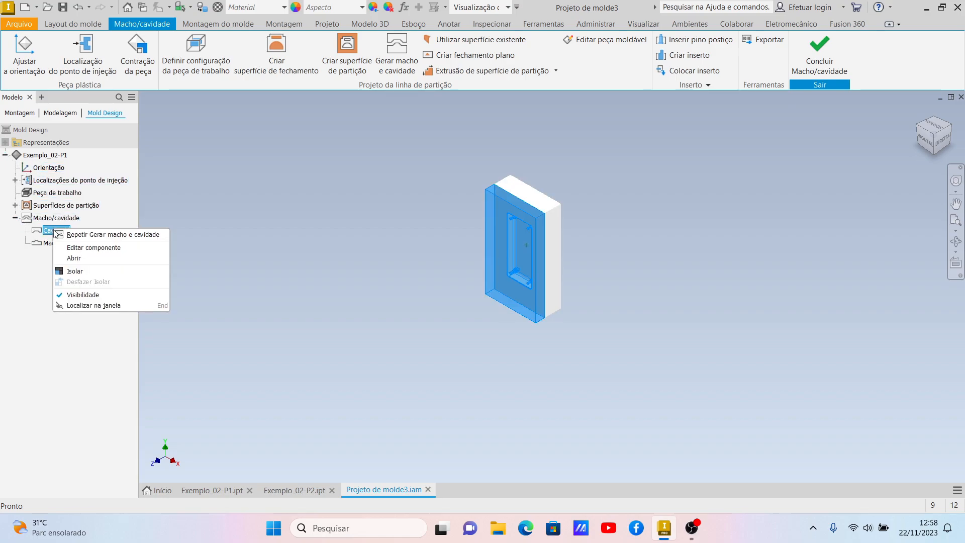
left_click(71, 258)
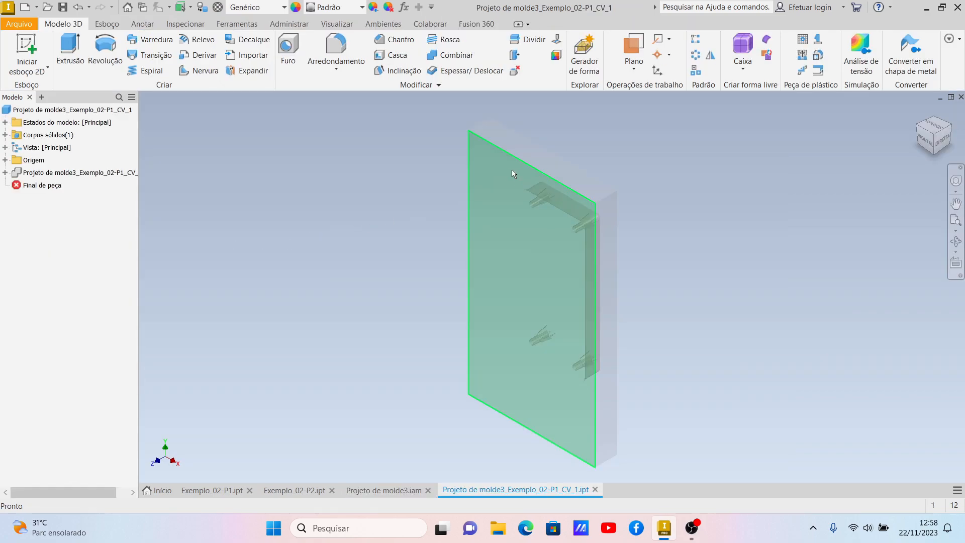
- Try the Metal quente 1600F and Neve appearances on the cavity part
left_click(951, 132)
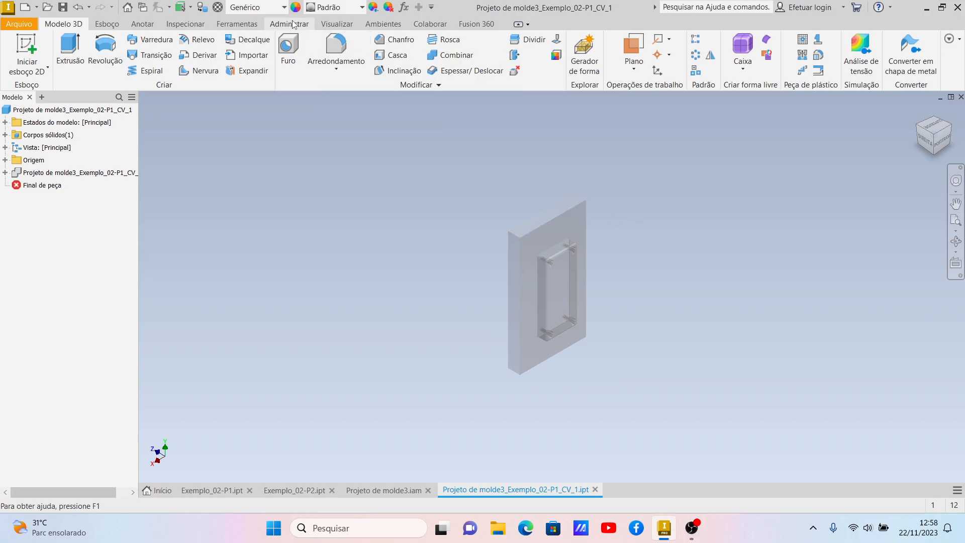
left_click(362, 8)
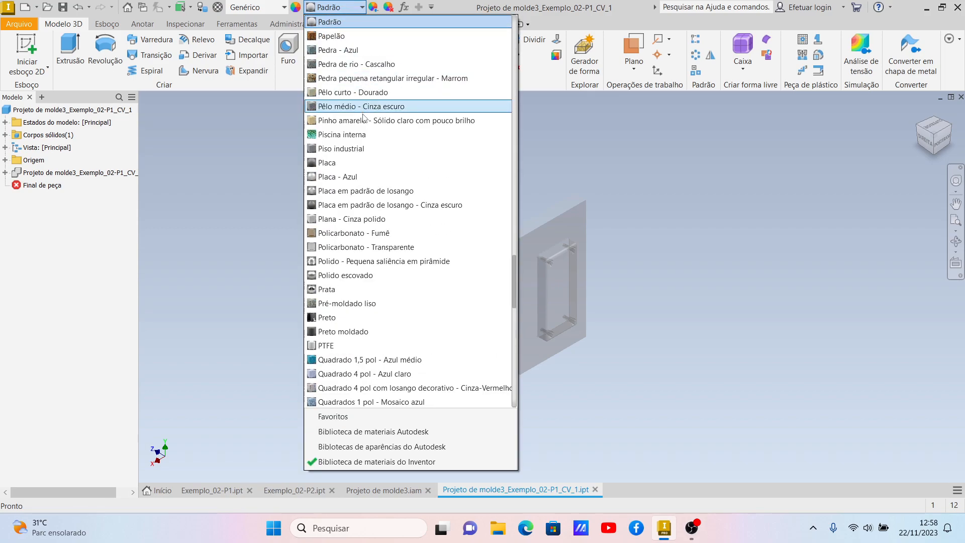
scroll(363, 117, "down", 1)
scroll(366, 118, "up", 7)
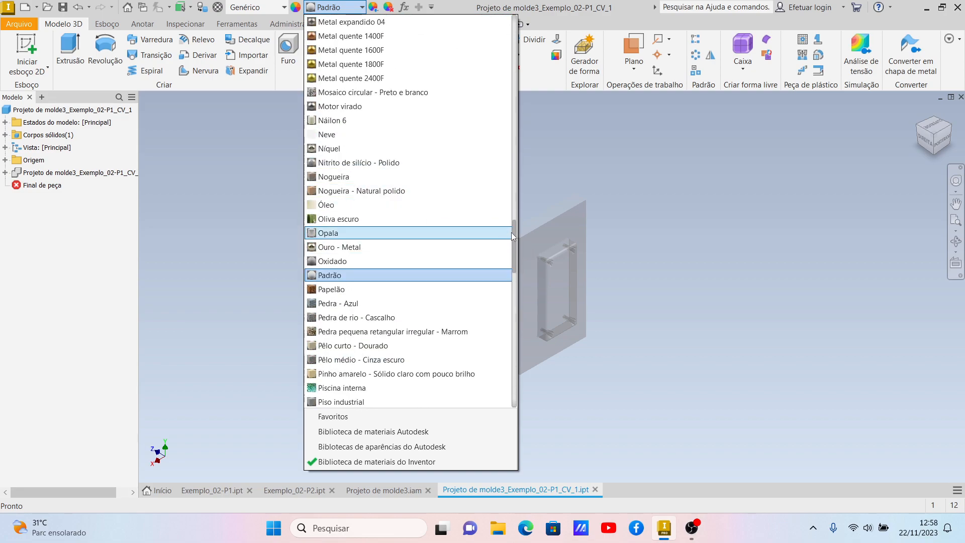
left_click(511, 46)
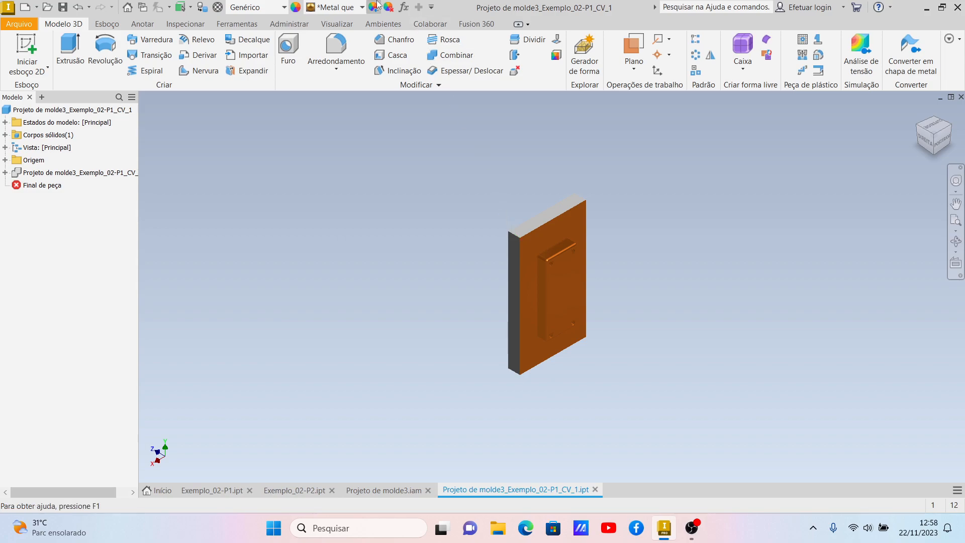
left_click(362, 7)
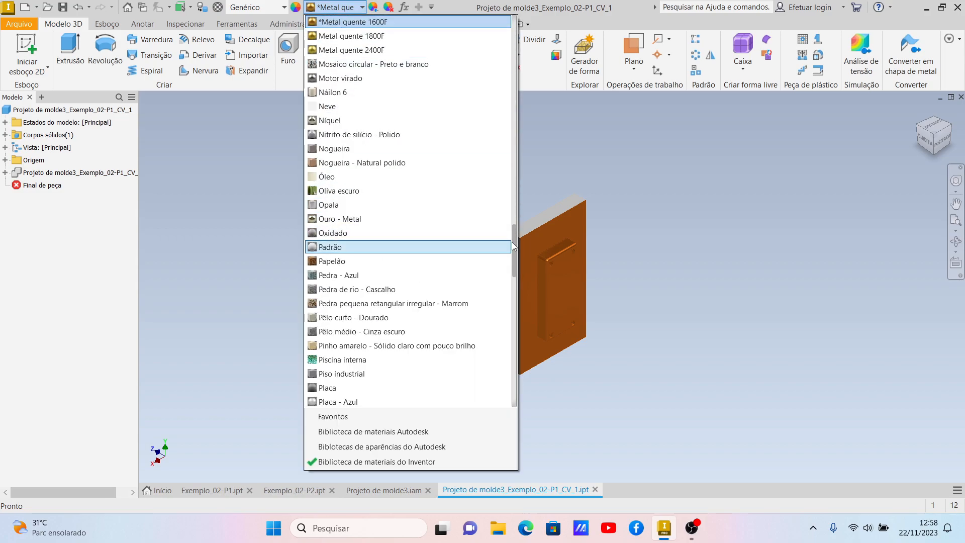
left_click(442, 106)
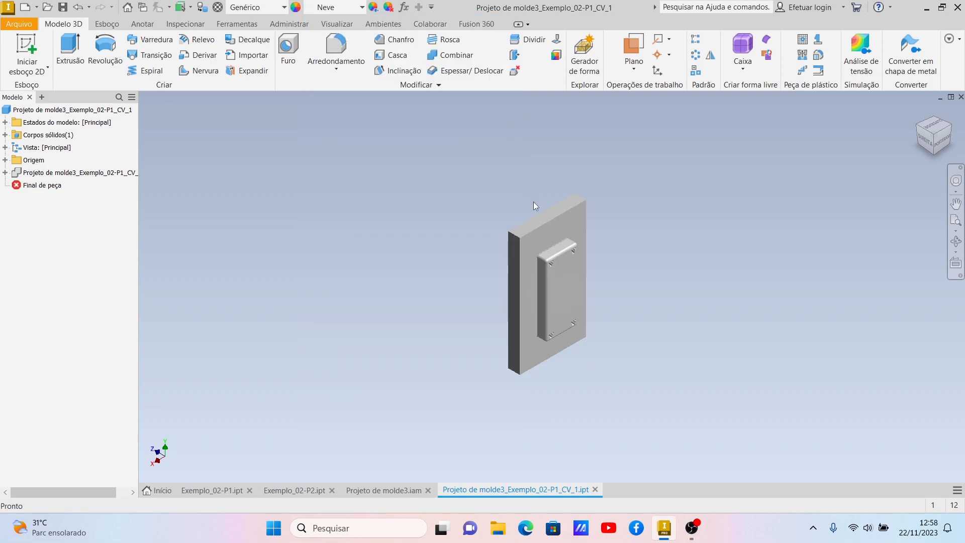
- Apply the Aço - Fundido appearance to the cavity part and inspect its raised box form up close
left_click(362, 7)
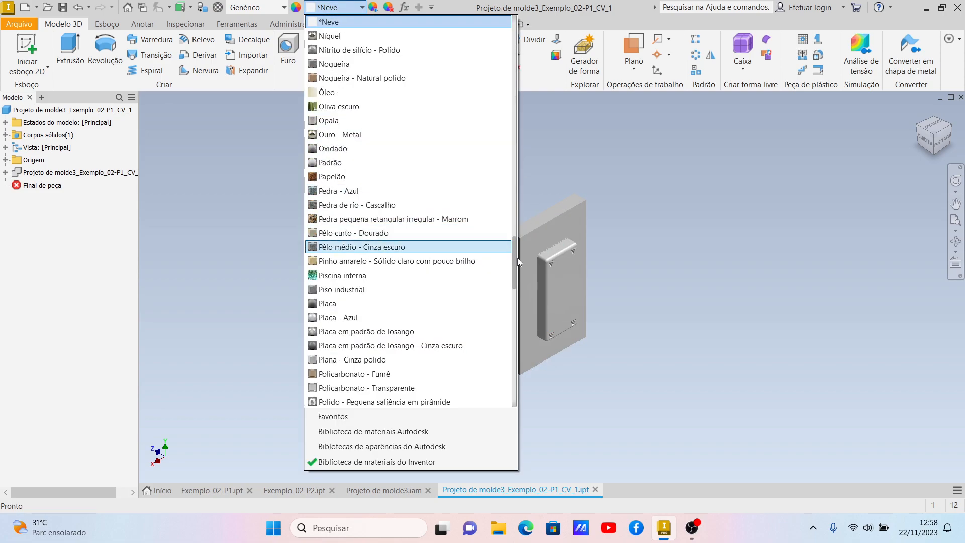
left_click_drag(515, 260, 517, 204)
left_click_drag(523, 24, 524, 20)
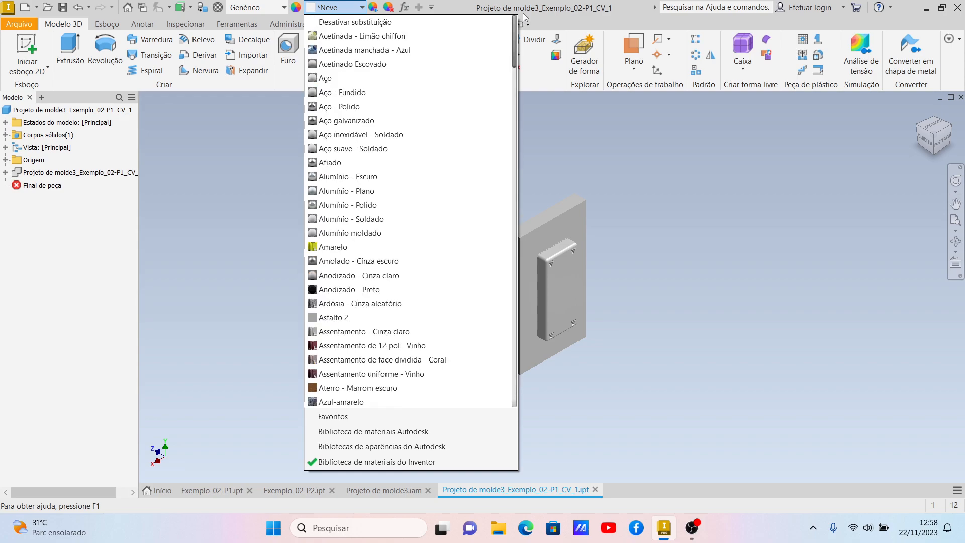
left_click(357, 95)
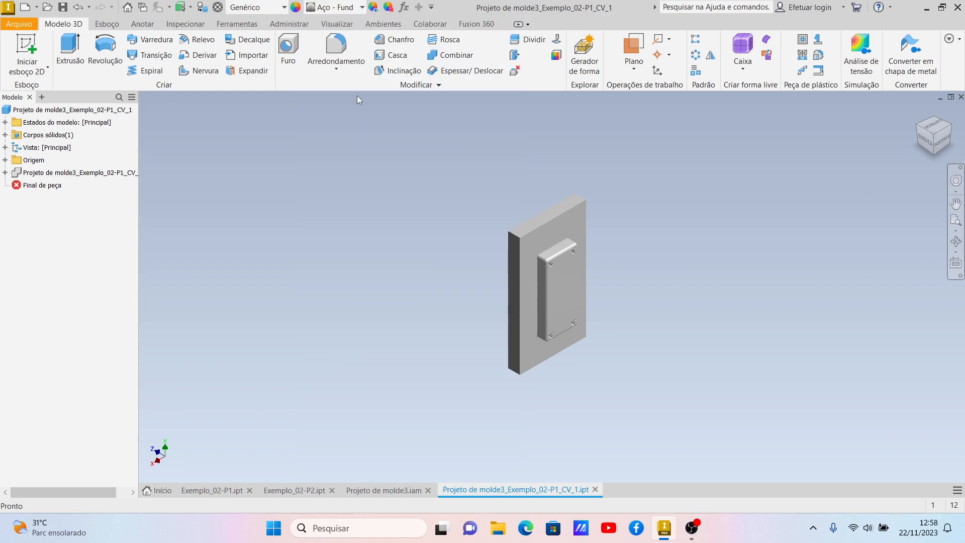
scroll(553, 254, "up", 10)
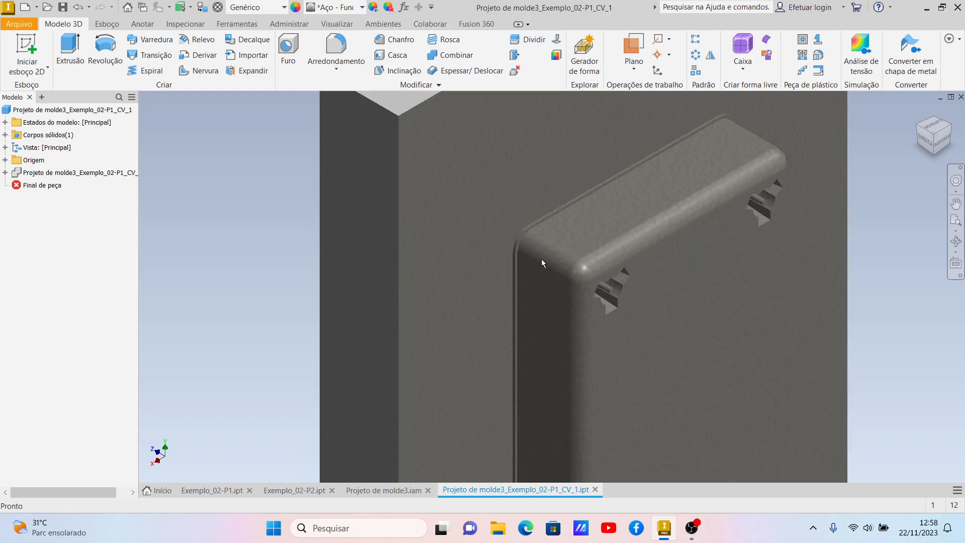
- Try the Aço - Polido appearance on the cavity part, and replace it with Aço inoxidável - Soldado
scroll(491, 151, "down", 10)
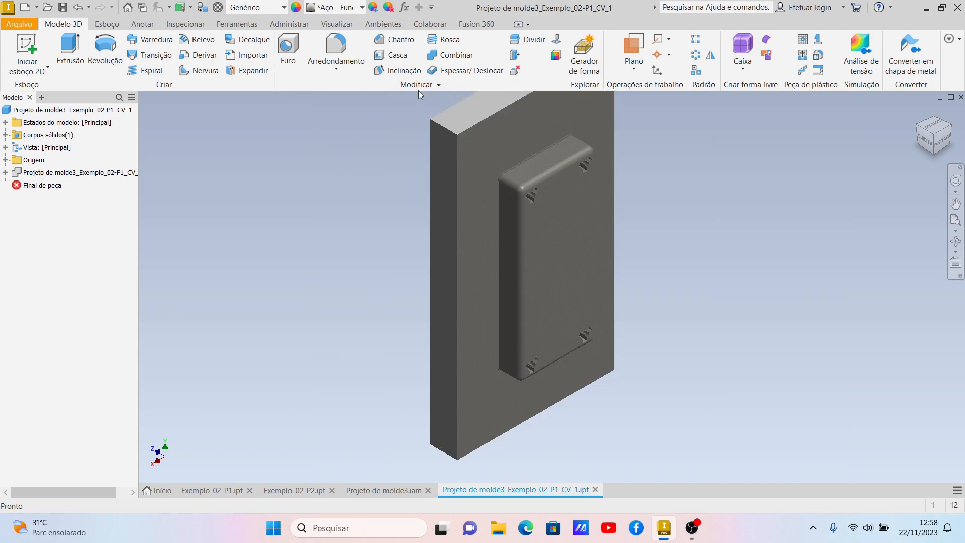
left_click(362, 7)
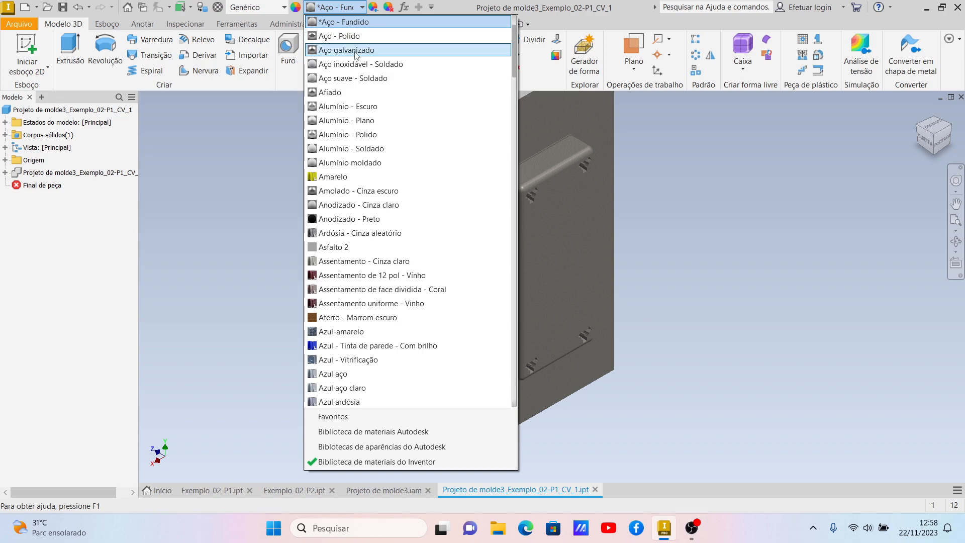
left_click(346, 36)
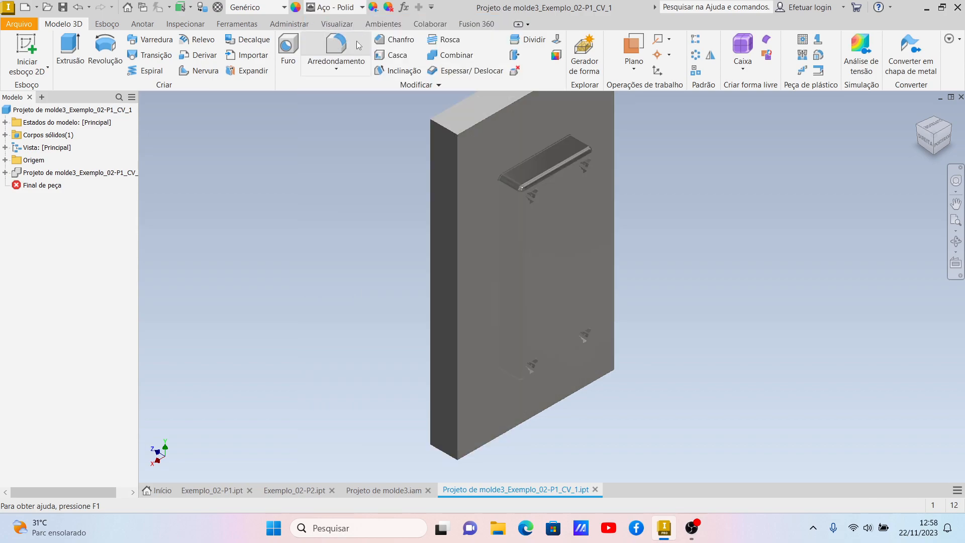
left_click(351, 10)
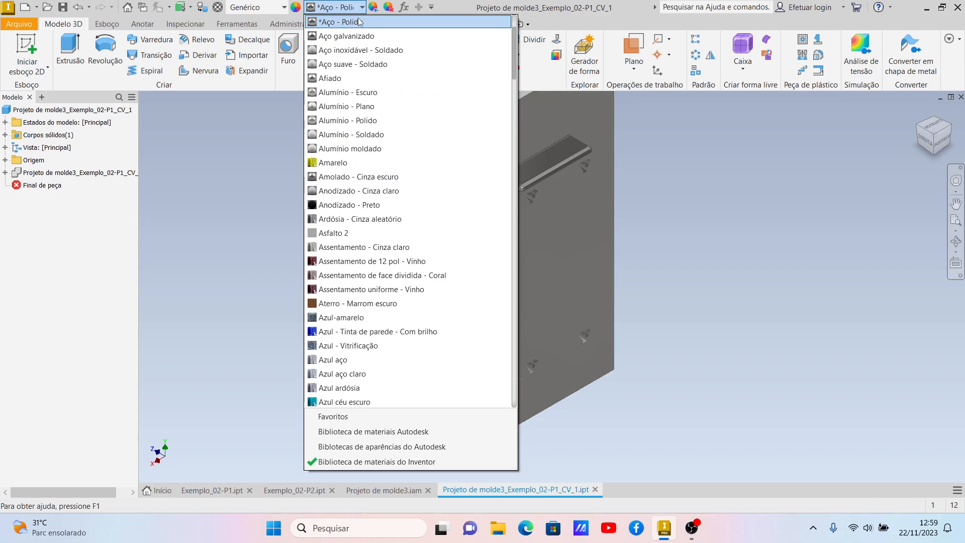
left_click(347, 50)
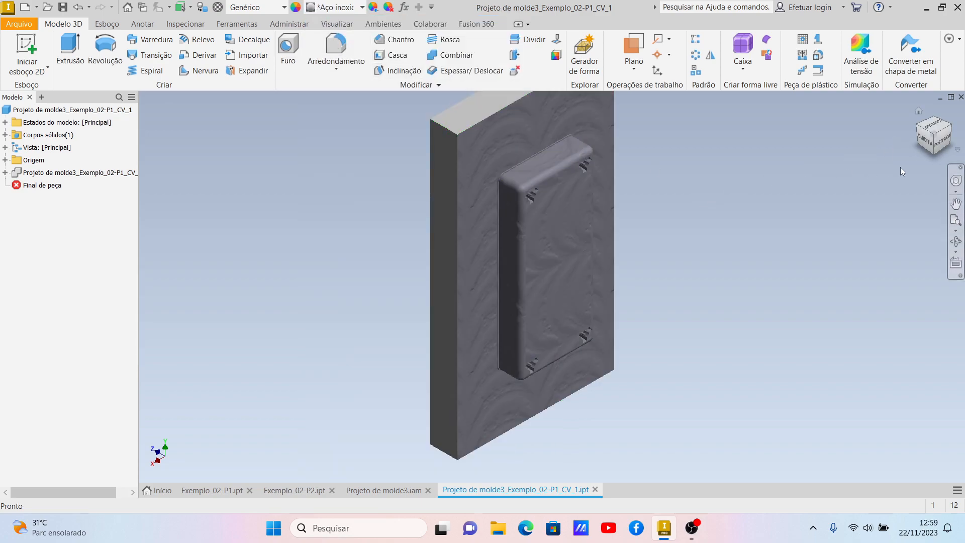
- Examine the cavity part from the rear and in isometric view, checking the corner boss recesses and the rim around the raised form
left_click(938, 148)
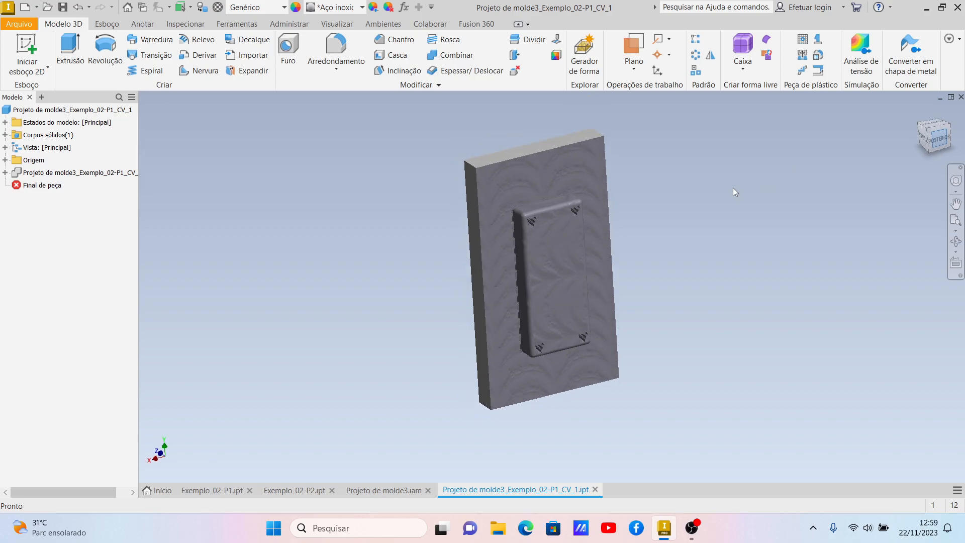
scroll(528, 248, "up", 5)
scroll(526, 249, "up", 5)
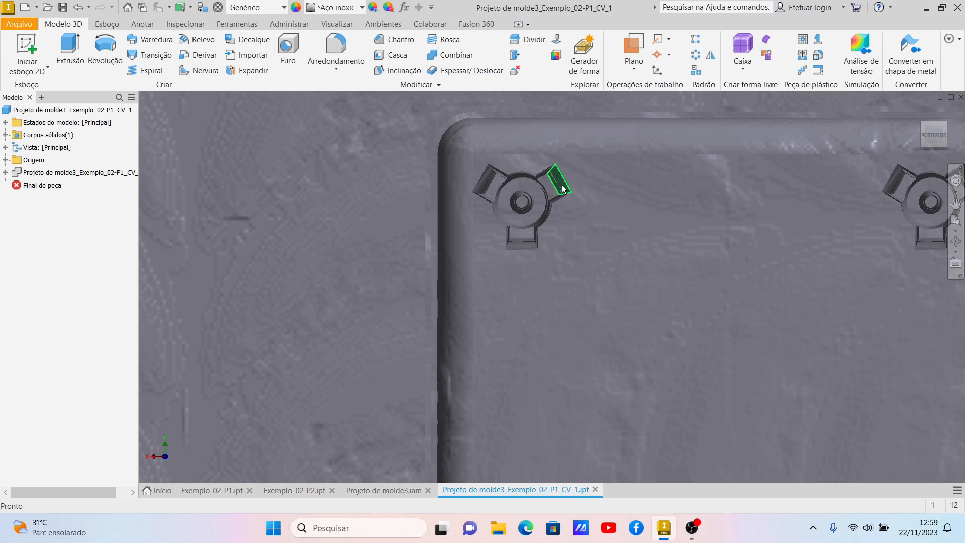
left_click(923, 126)
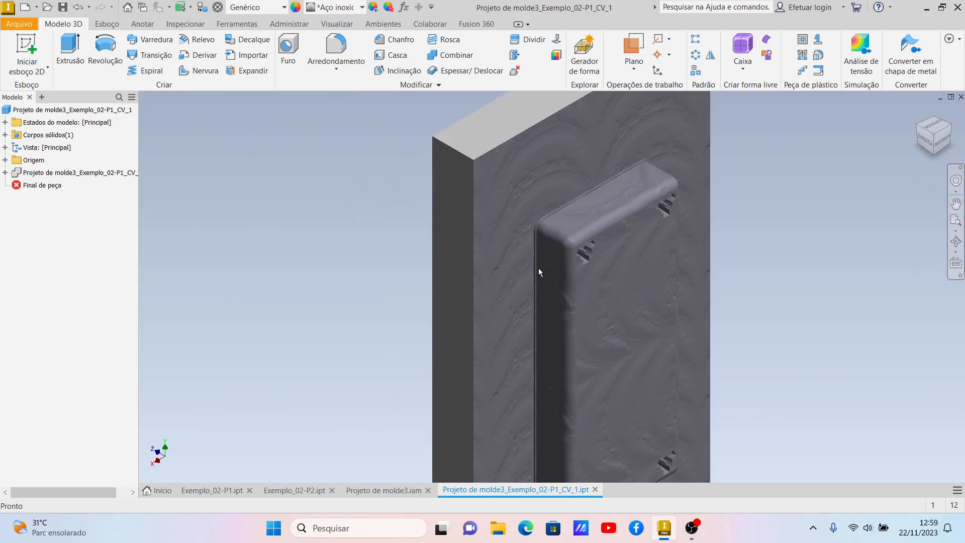
scroll(538, 267, "up", 5)
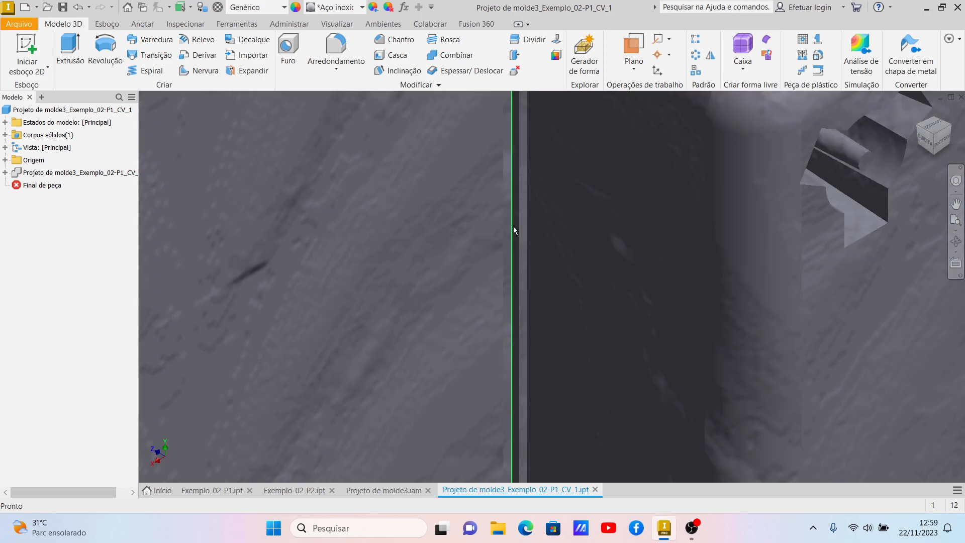
scroll(569, 232, "down", 2)
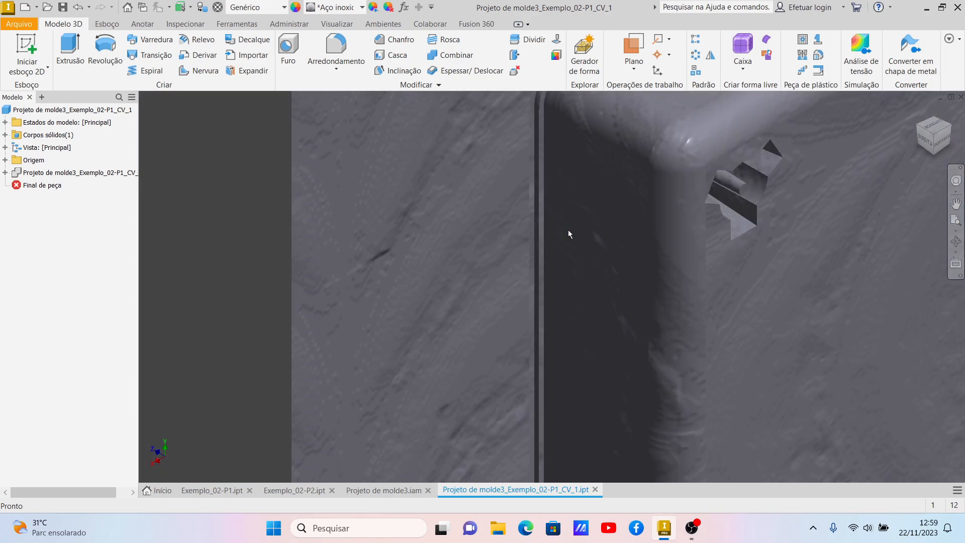
scroll(568, 234, "down", 4)
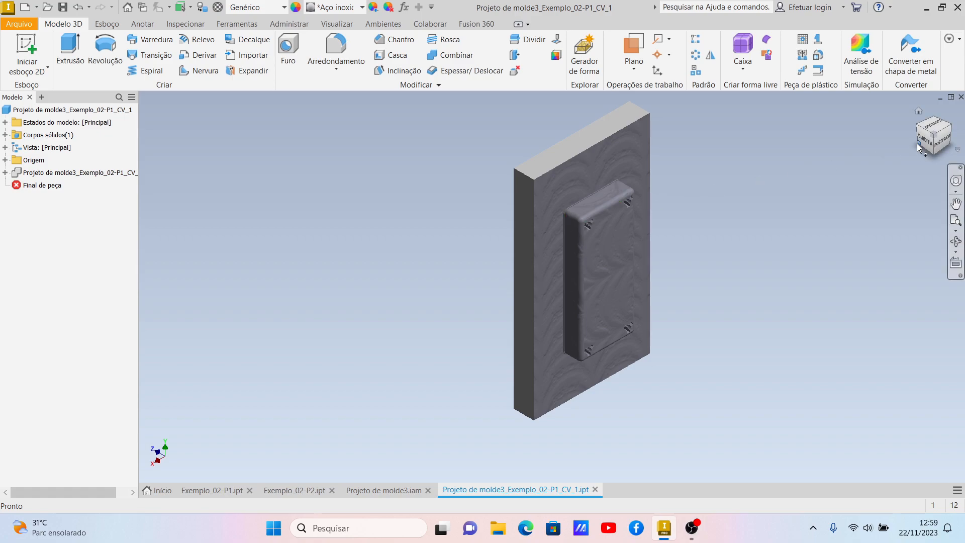
key("F6")
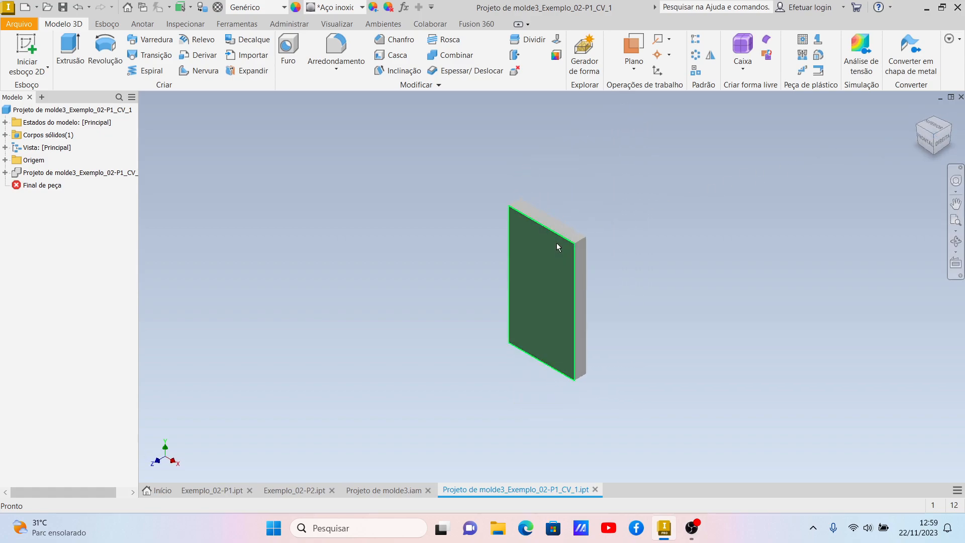
left_click(25, 24)
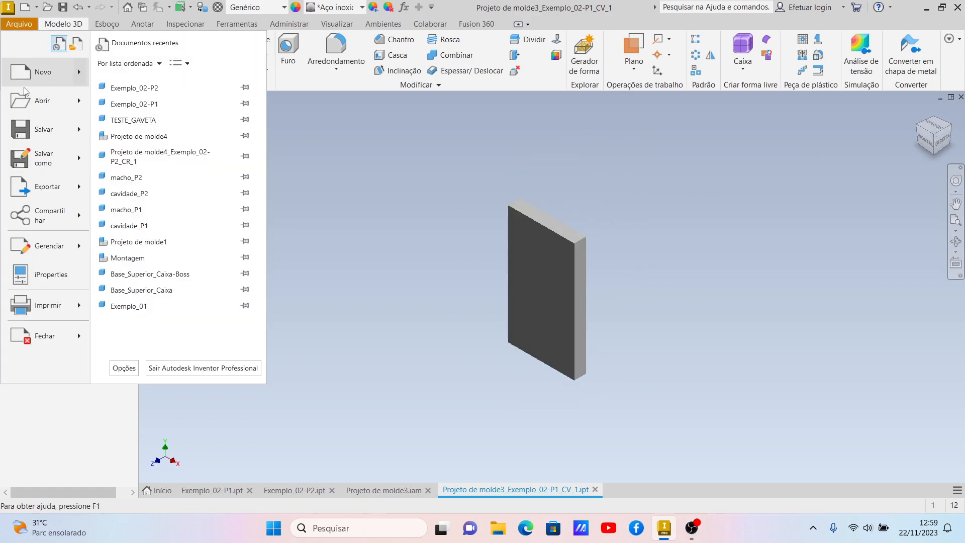
mouse_move(29, 155)
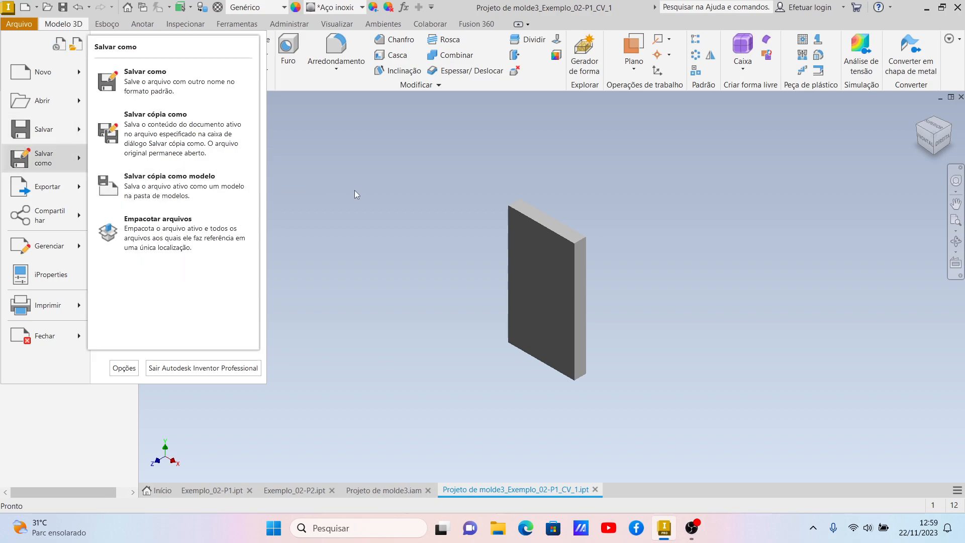
left_click(378, 195)
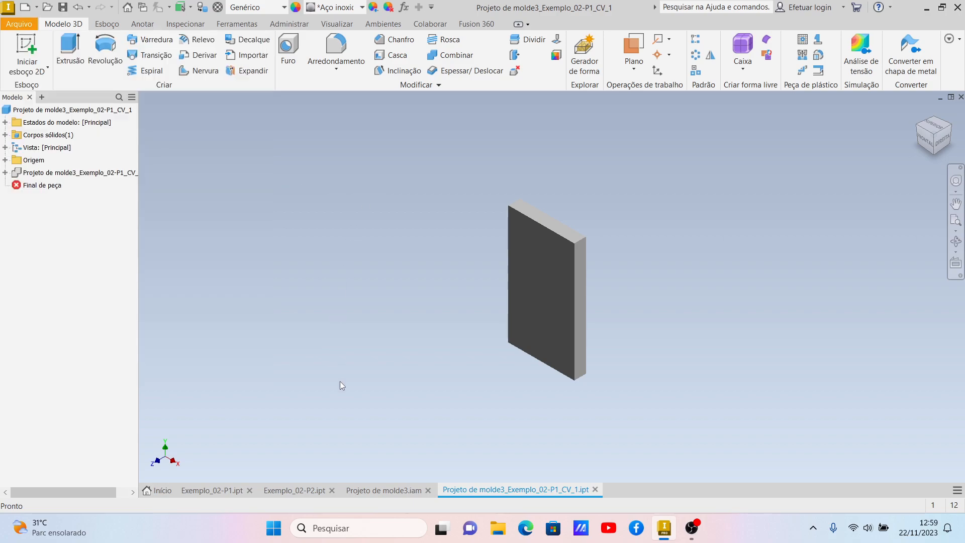
- Return to the Projeto de molde3 assembly and open its core component (Macho) in its own part file
left_click(371, 491)
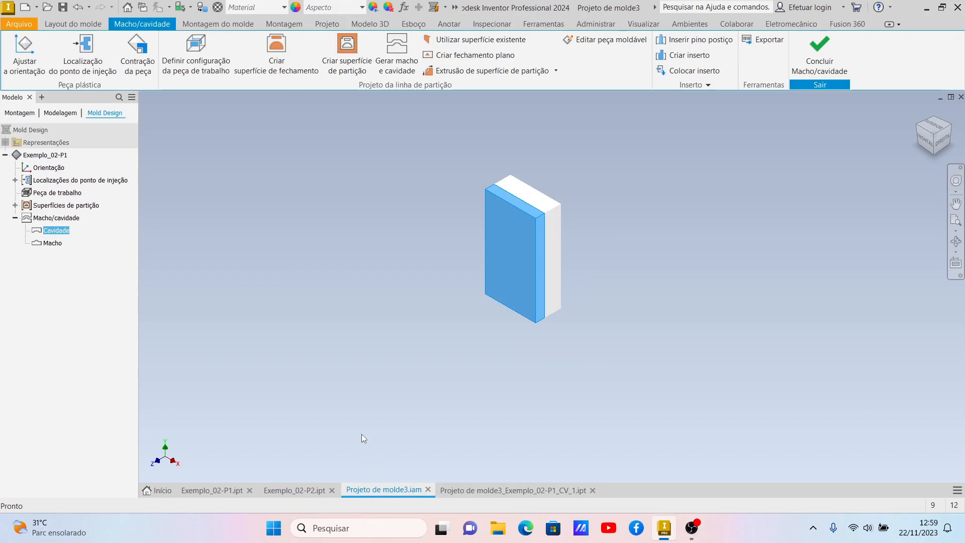
left_click(52, 243)
right_click(55, 244)
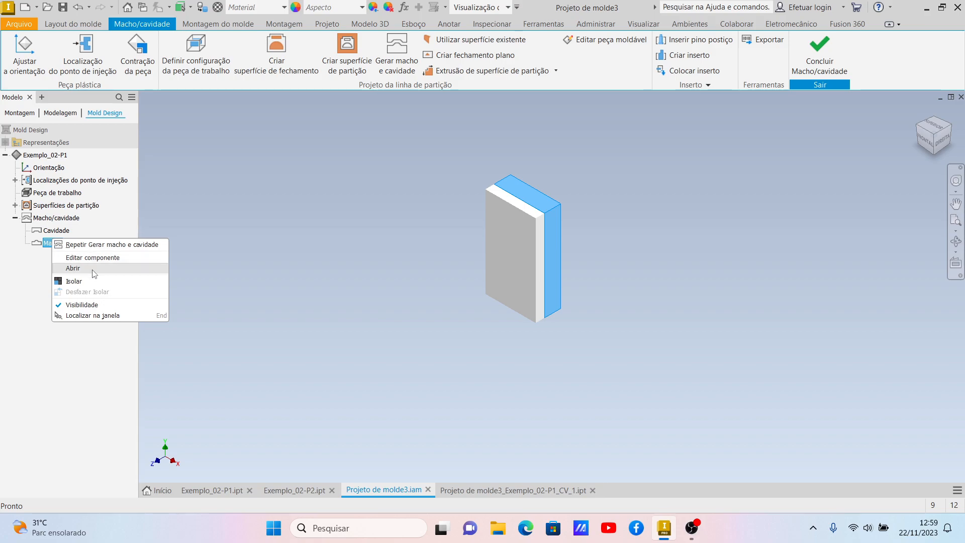
left_click(73, 268)
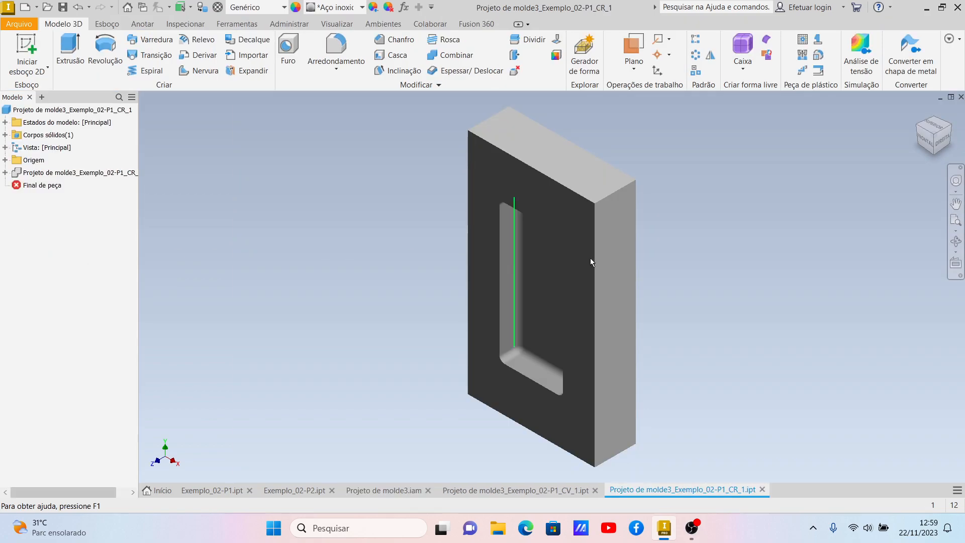
- Try the Placa em padrão de losango appearance on the core part, and replace it with Suave - Amarelo
scroll(540, 293, "up", 2)
scroll(540, 294, "down", 6)
scroll(405, 308, "down", 2)
scroll(406, 308, "up", 2)
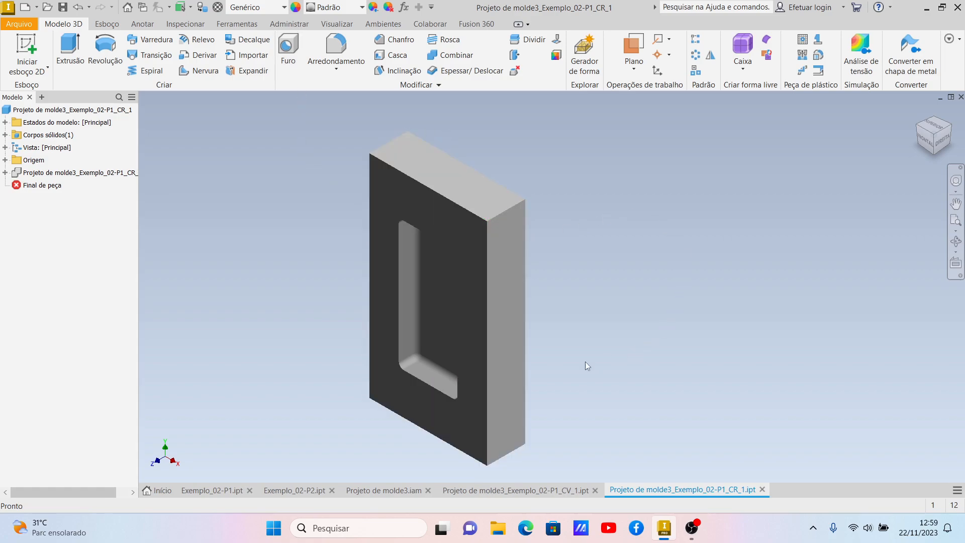
left_click(361, 8)
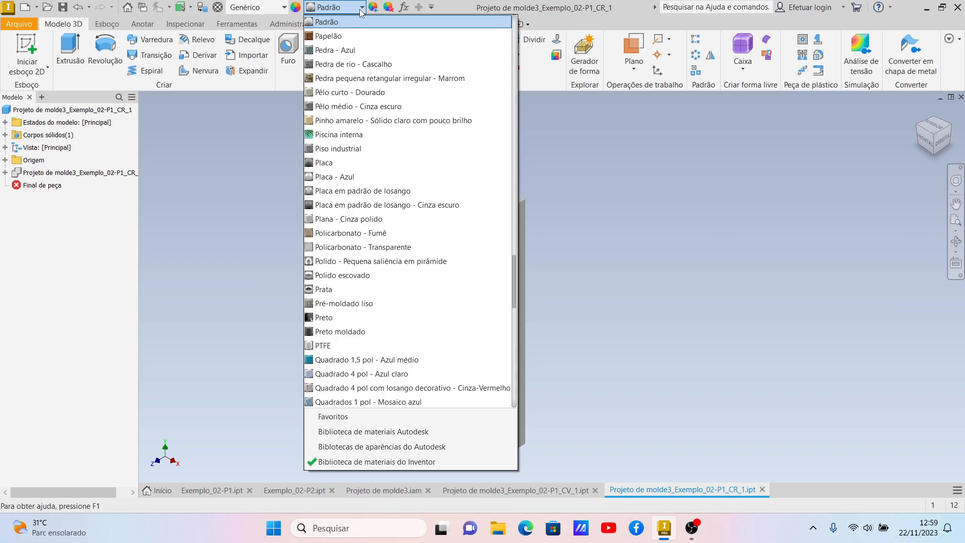
left_click(336, 191)
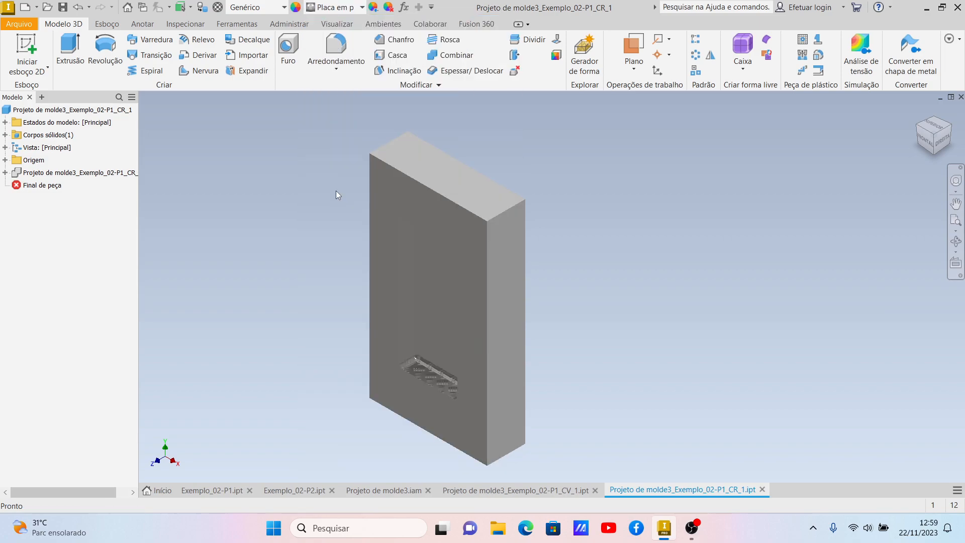
left_click(361, 8)
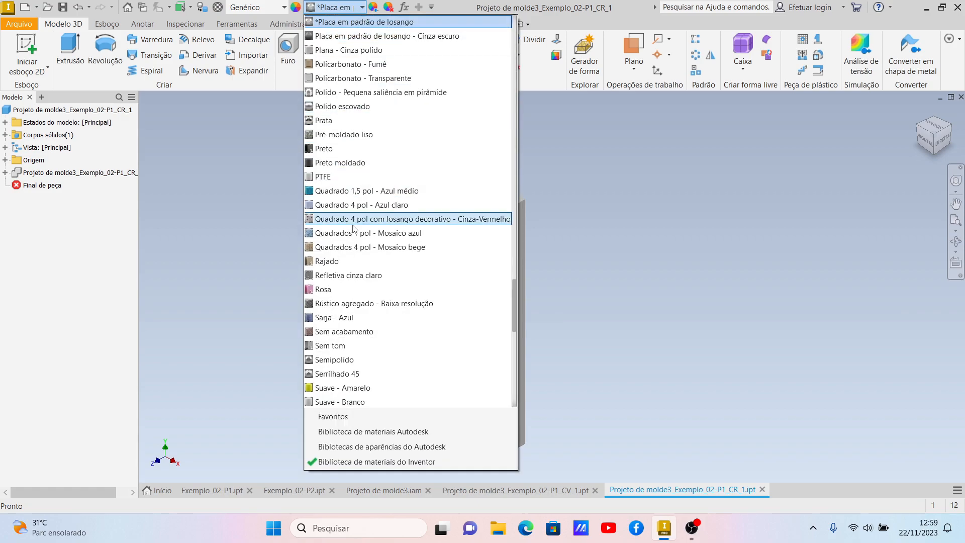
left_click(342, 388)
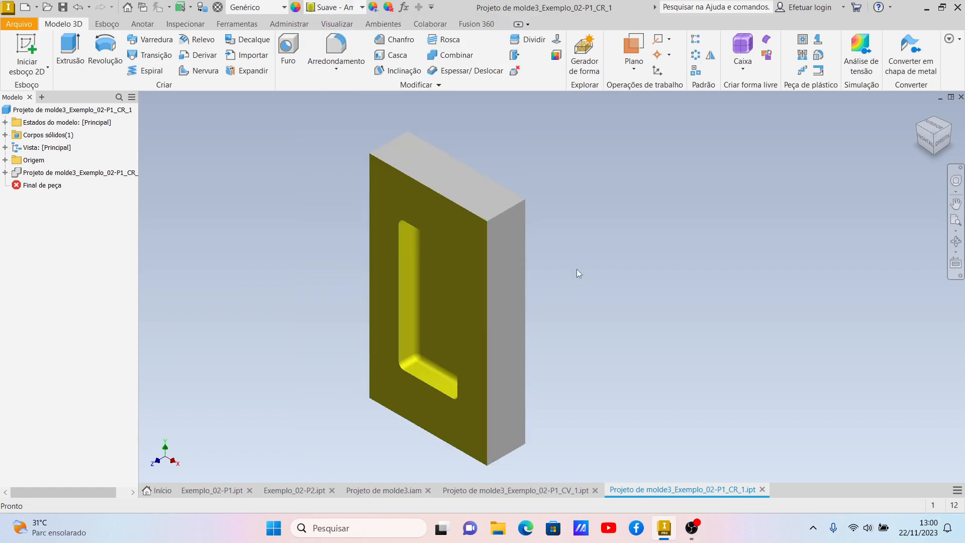
- Examine the pocket in the core part from below and from the opposite upper corner
left_click(935, 155)
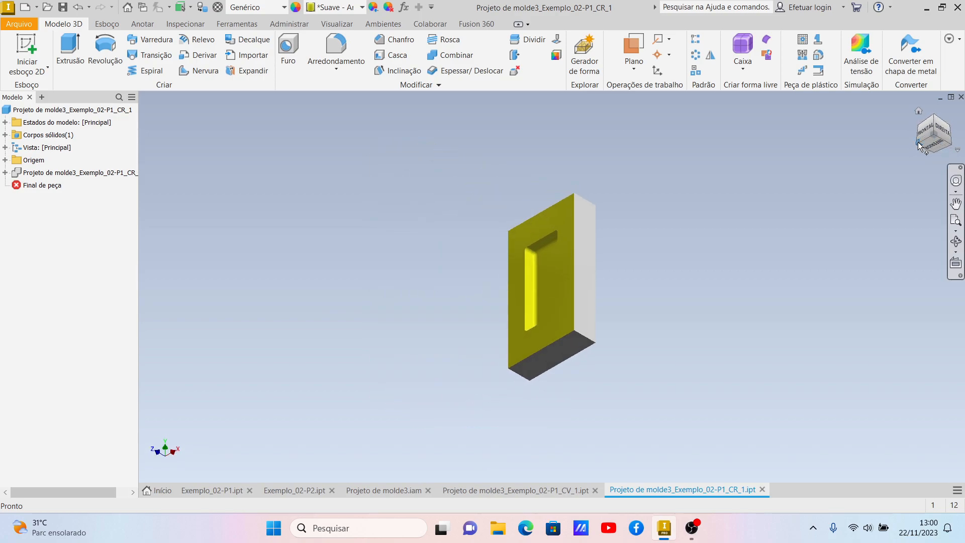
left_click(919, 146)
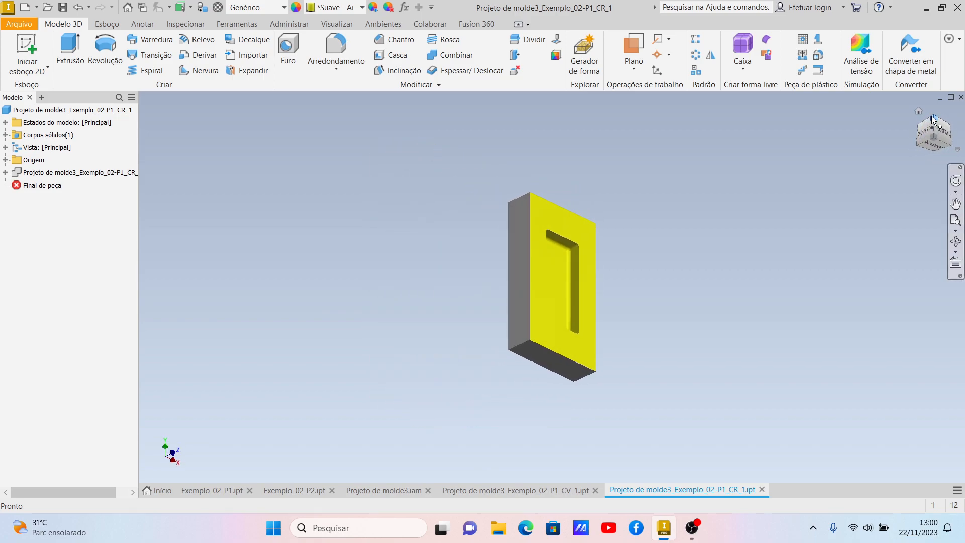
left_click(932, 119)
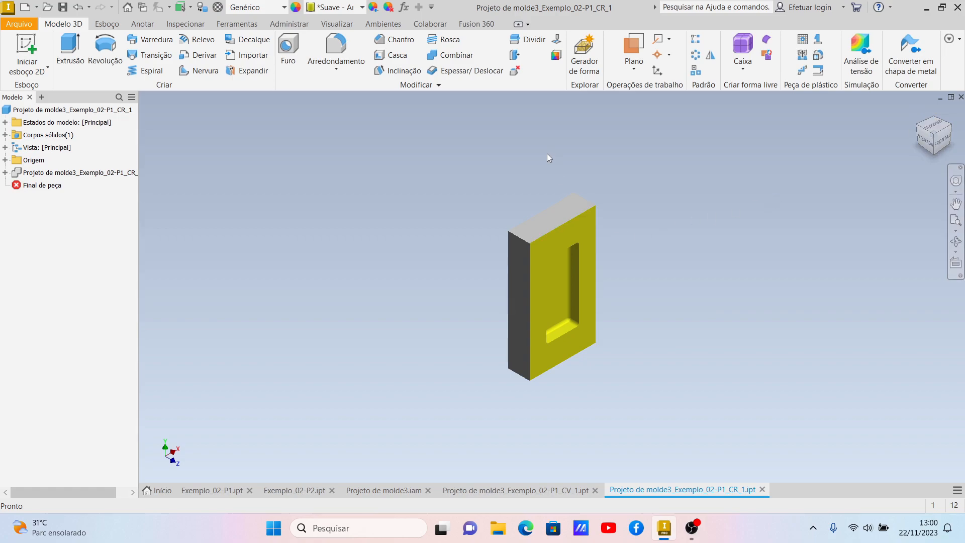
left_click(10, 24)
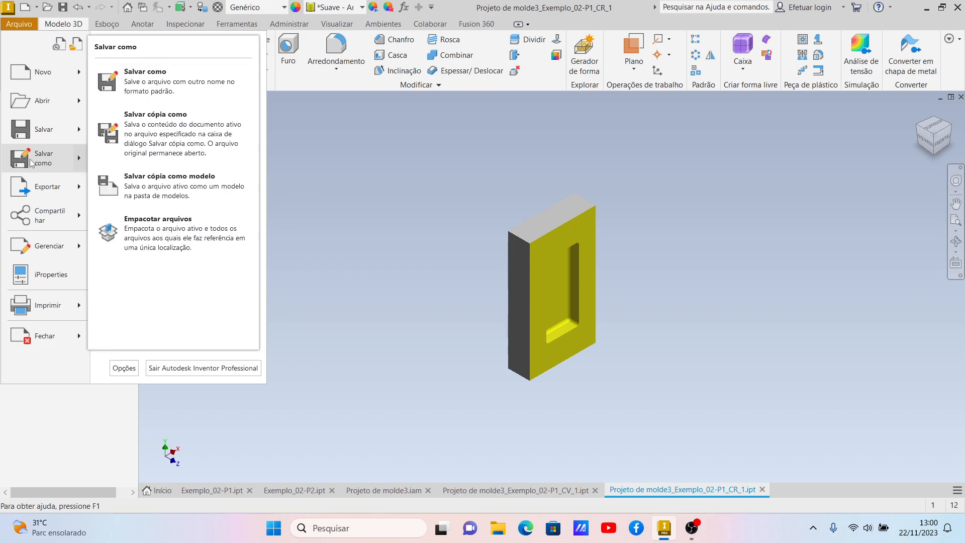
left_click(645, 254)
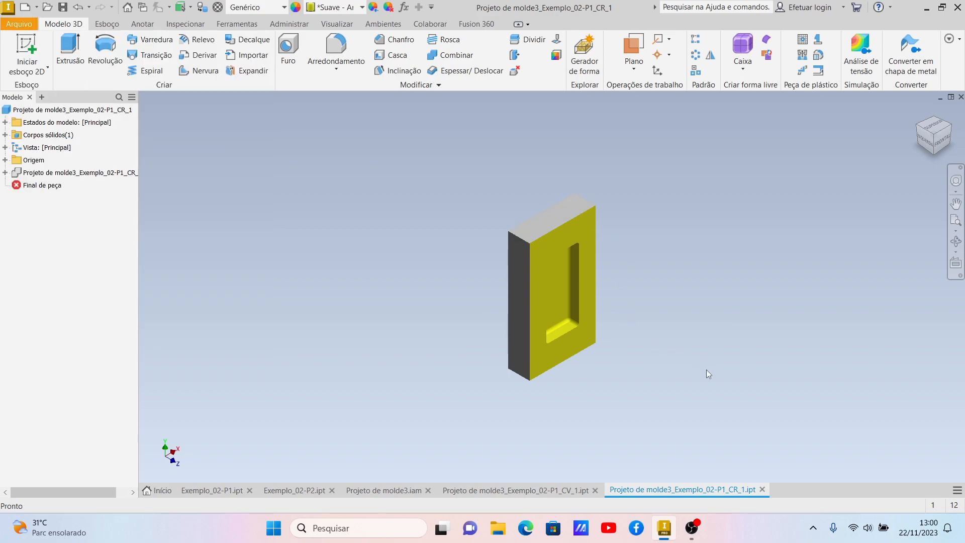
- Close the core and cavity part files of Exemplo_02-P1 without saving their changes
left_click(763, 489)
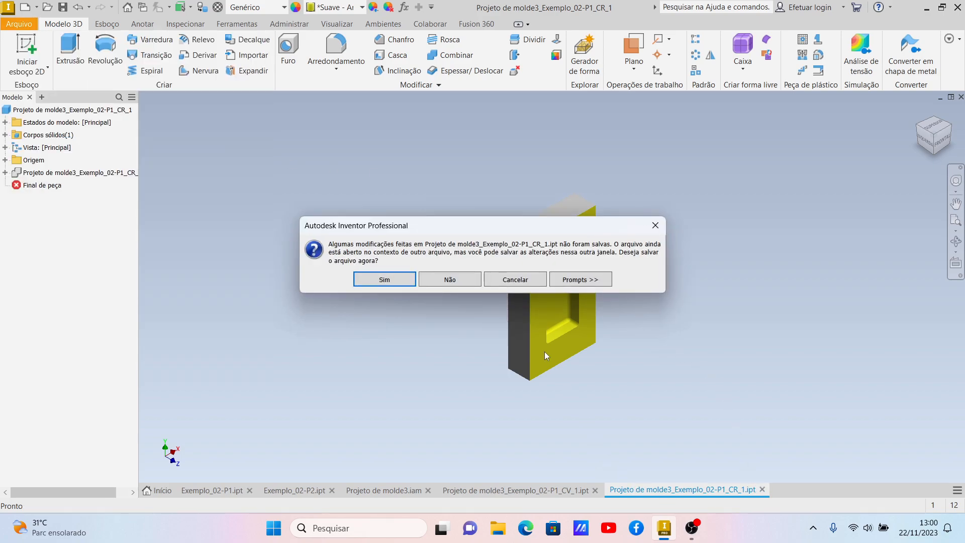
left_click(445, 280)
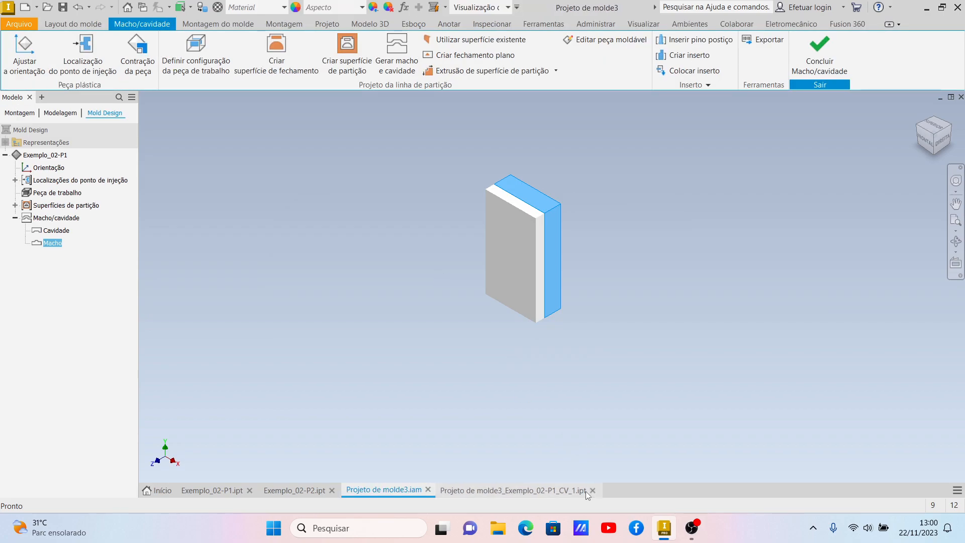
left_click(592, 491)
left_click(447, 279)
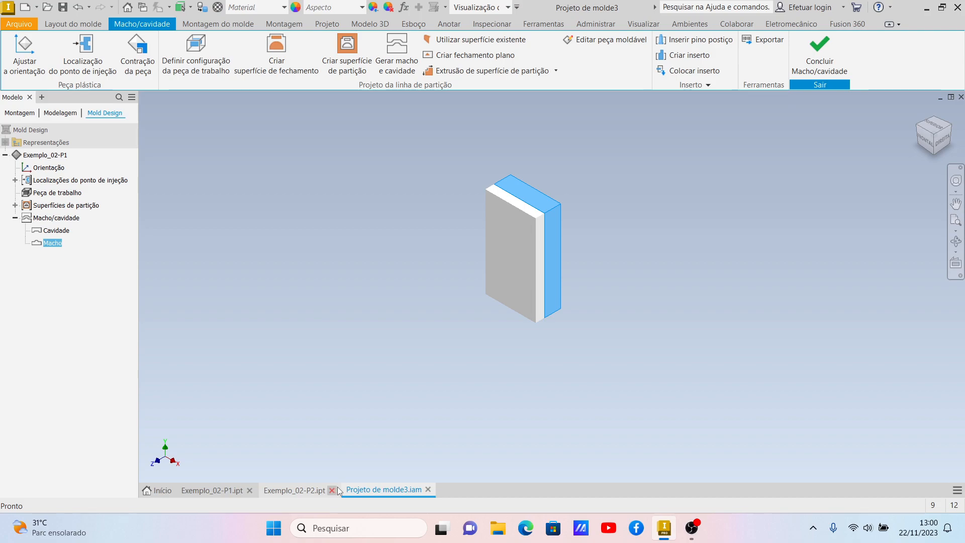
- Close the Projeto de molde3 assembly without saving and switch to the Exemplo_02-P1 part
left_click(274, 490)
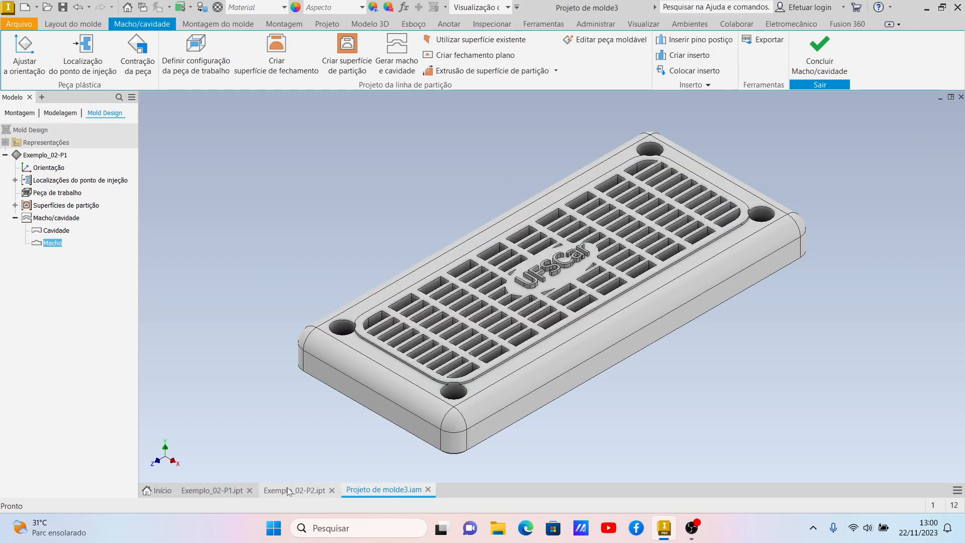
left_click(402, 490)
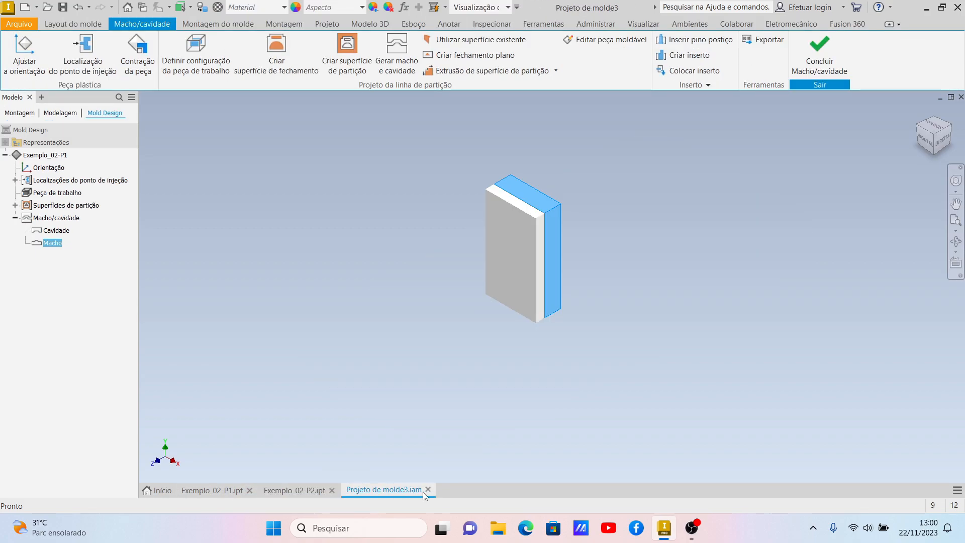
left_click(427, 489)
left_click(448, 276)
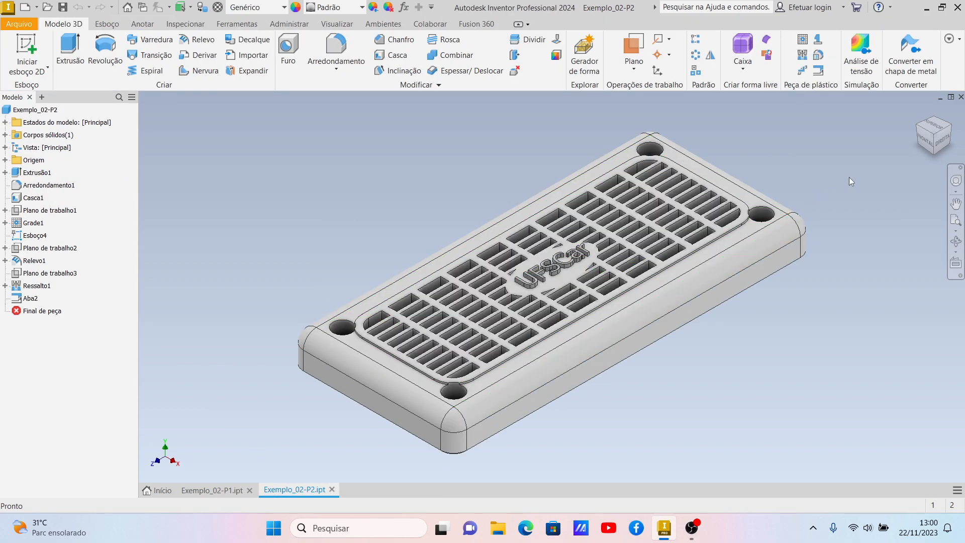
left_click(213, 489)
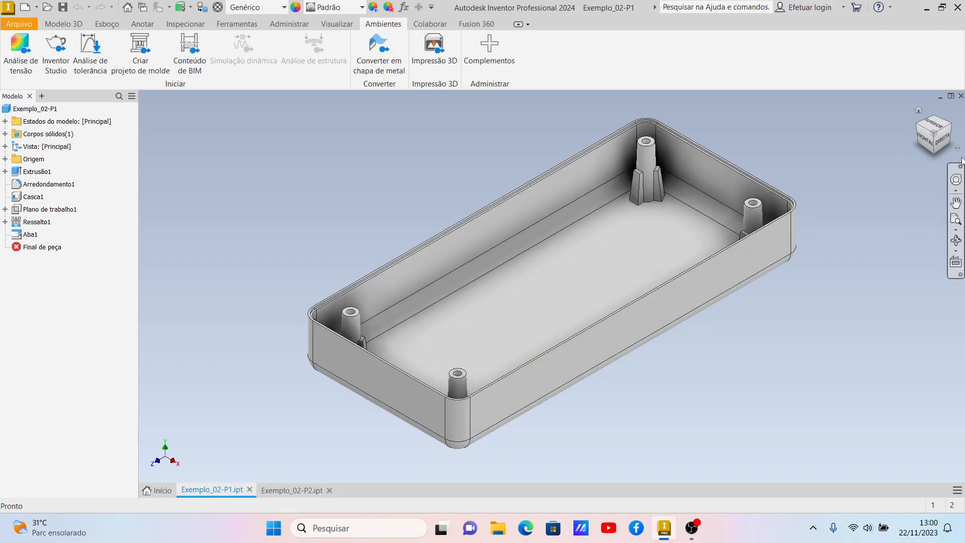
- Examine the underside of Exemplo_02-P1, and switch to Exemplo_02-P2 to examine its grille and raised lettering from above and from the front
left_click(936, 152)
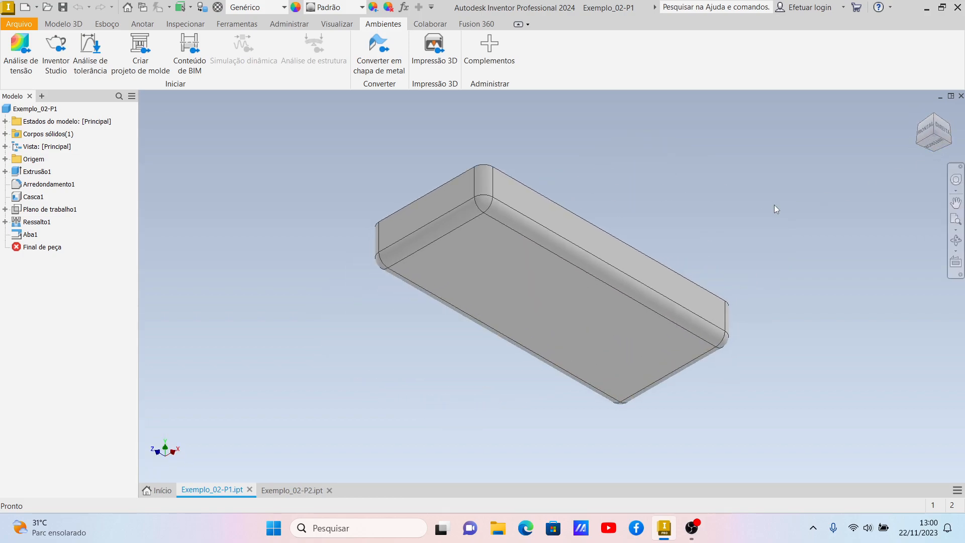
left_click(274, 491)
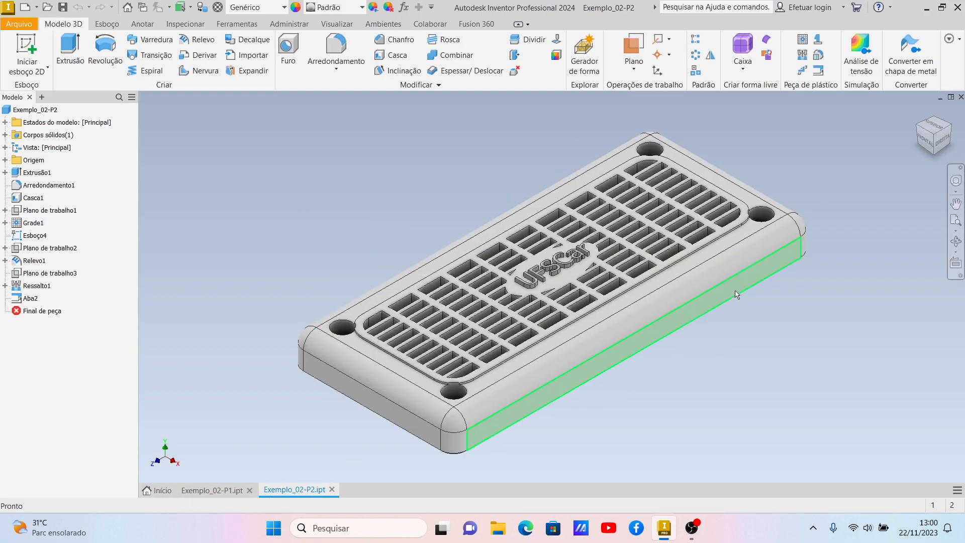
left_click(934, 128)
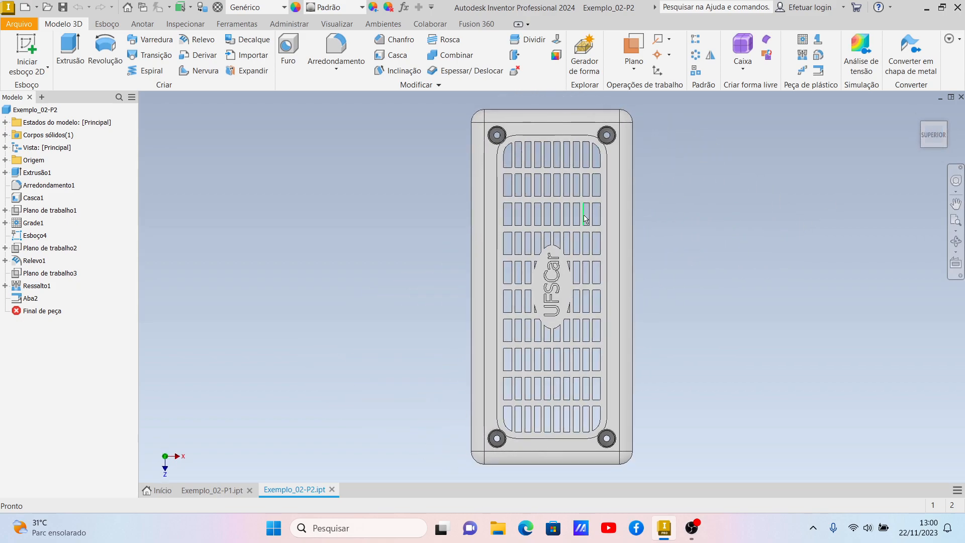
left_click(945, 150)
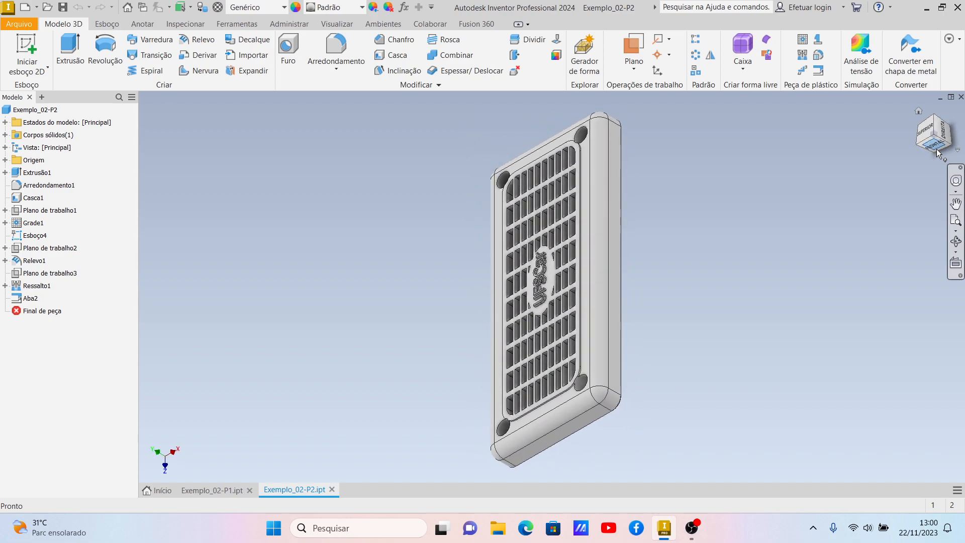
left_click(929, 138)
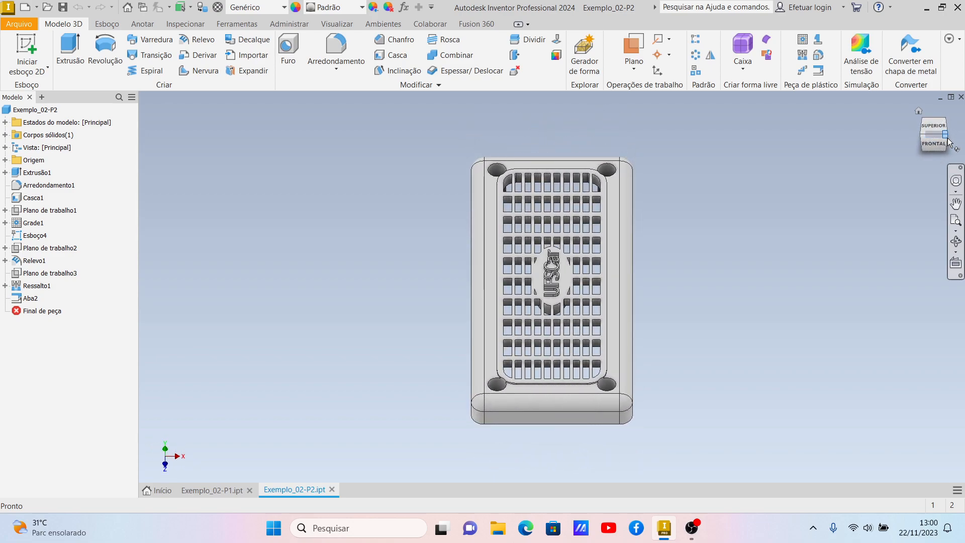
left_click(948, 136)
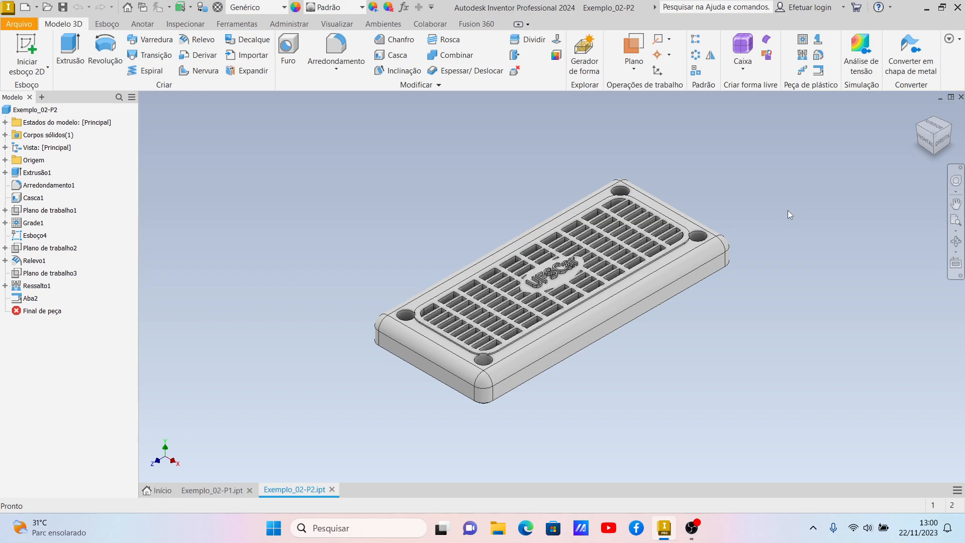
- Save the Exemplo_02-P2 part and create a mold design from it, replacing the existing Projeto de molde4 assembly
left_click(387, 24)
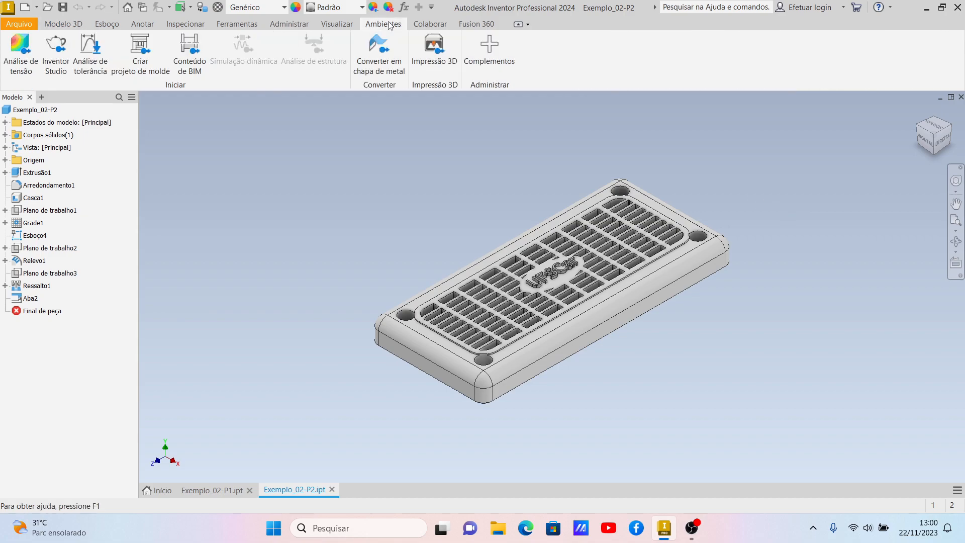
left_click(157, 70)
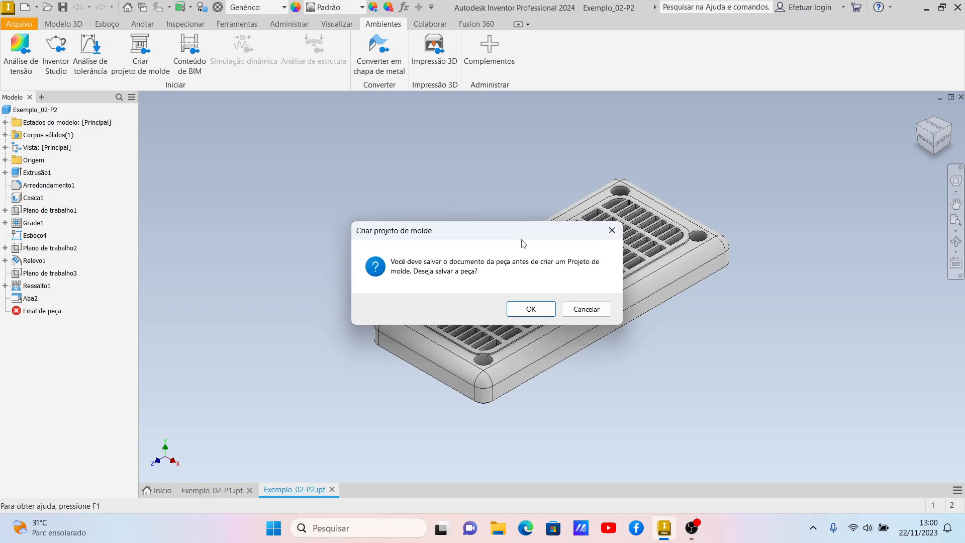
left_click(534, 307)
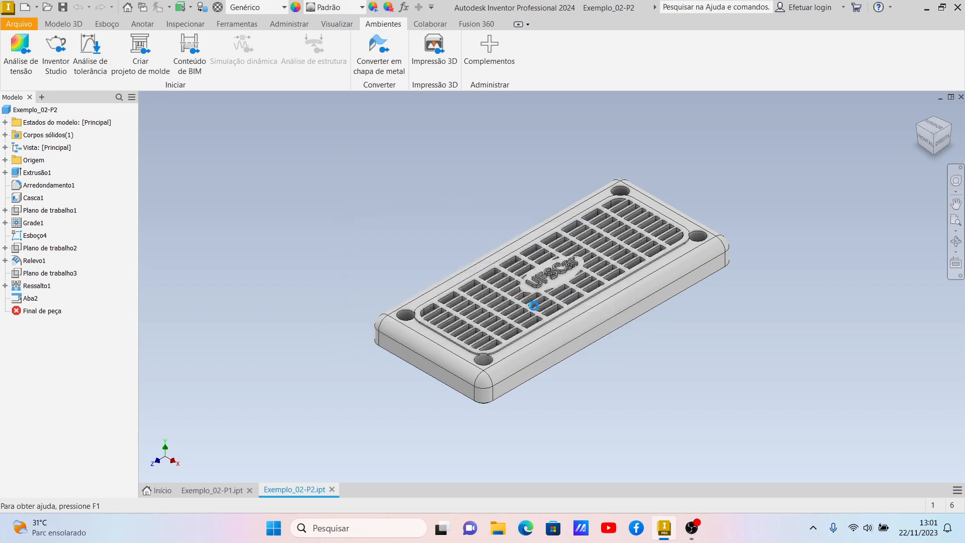
left_click(506, 310)
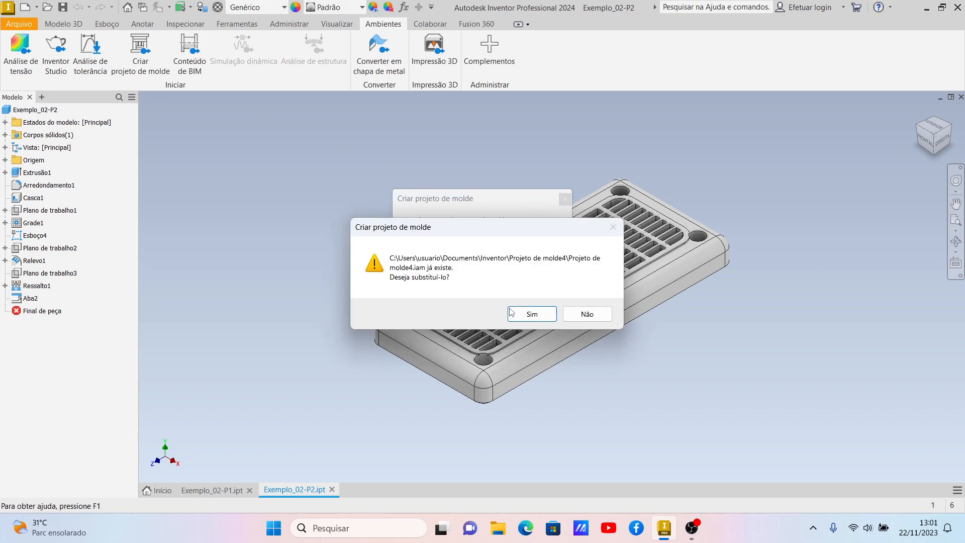
left_click(533, 315)
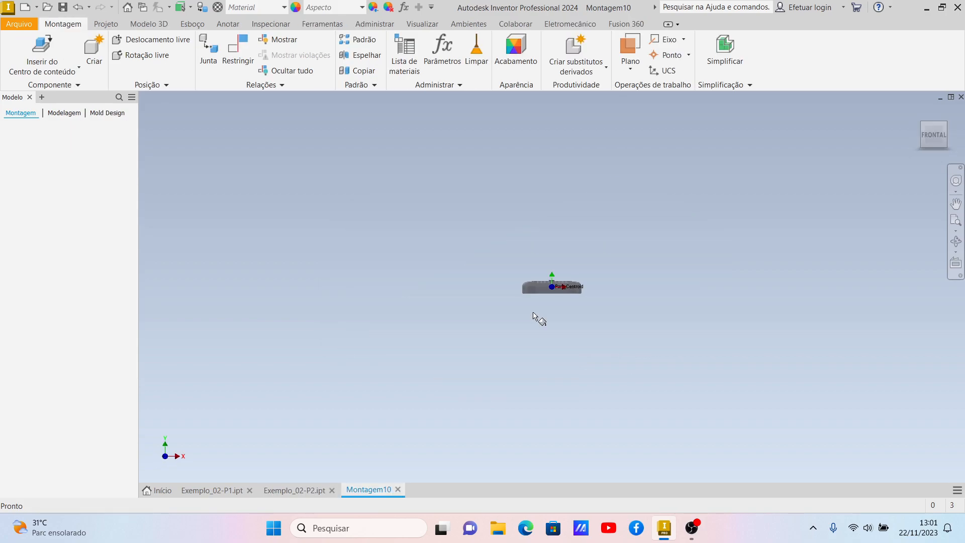
left_click(946, 126)
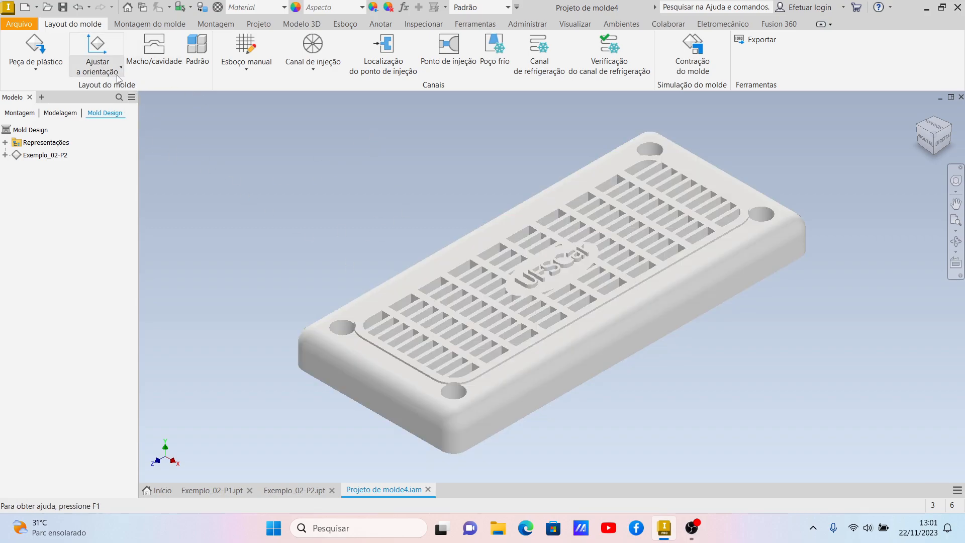
- Adjust the plastic part's orientation by aligning its Z opening direction with the flat oval face on the underside
left_click(117, 76)
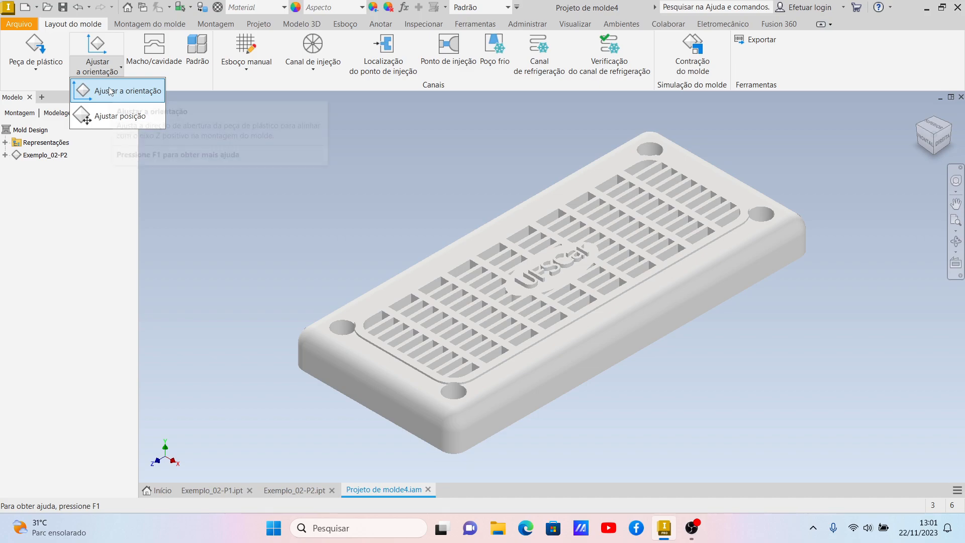
left_click(110, 91)
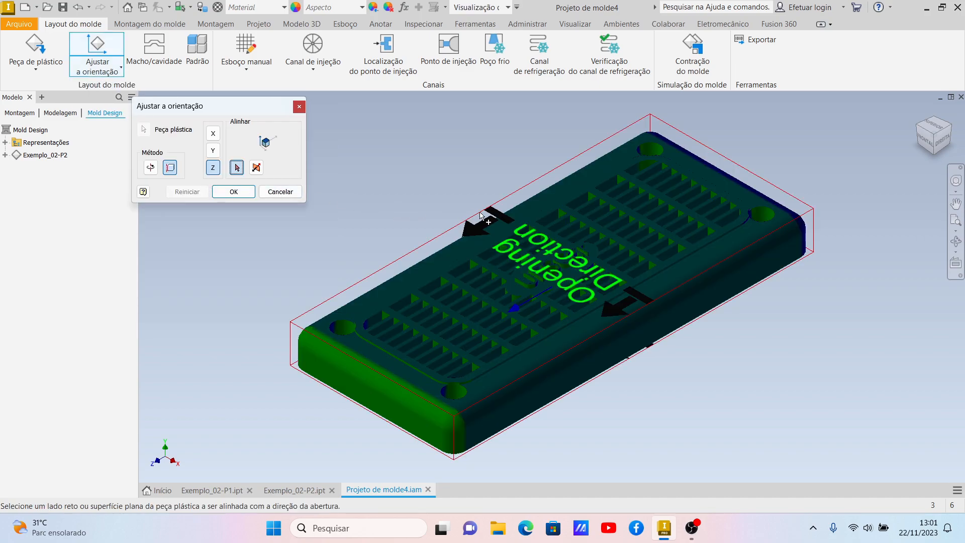
left_click(936, 159)
scroll(497, 288, "up", 5)
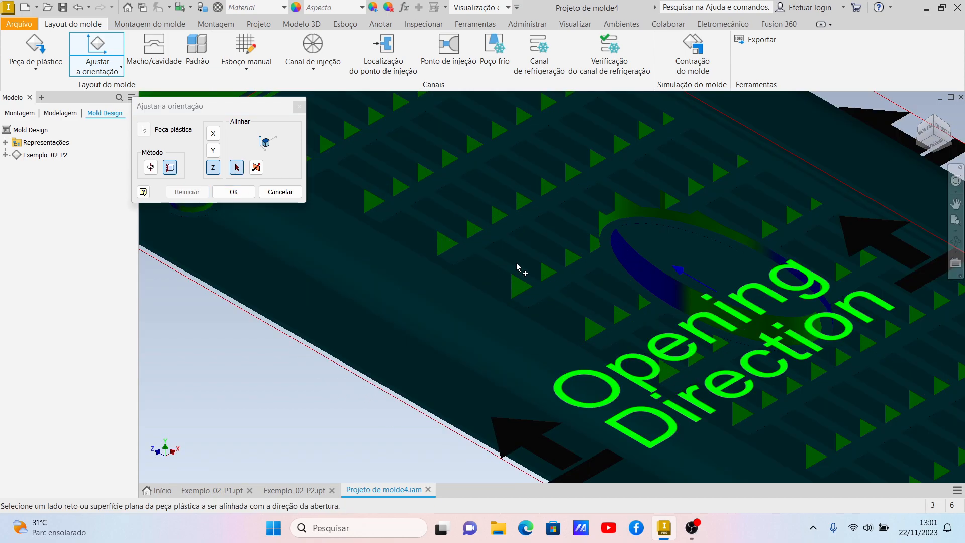
left_click(667, 262)
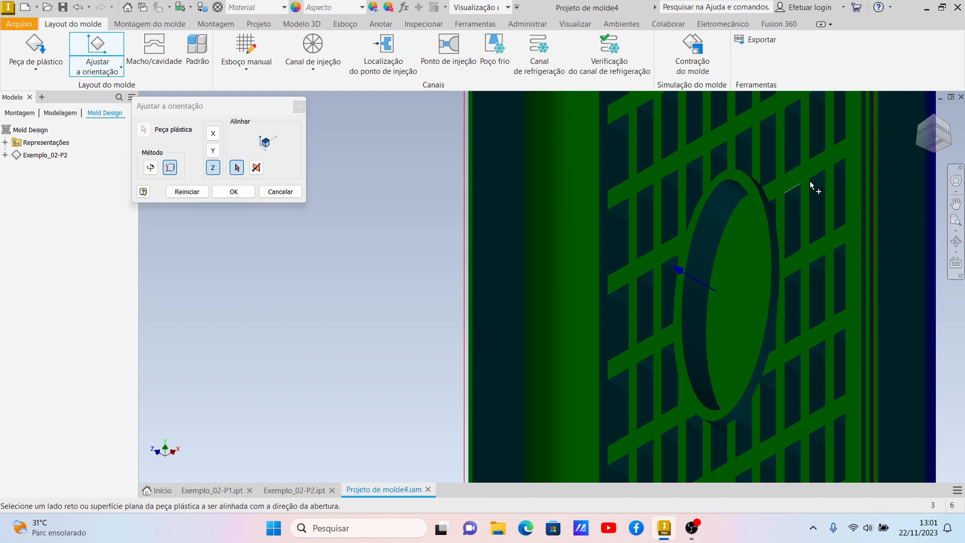
left_click(936, 121)
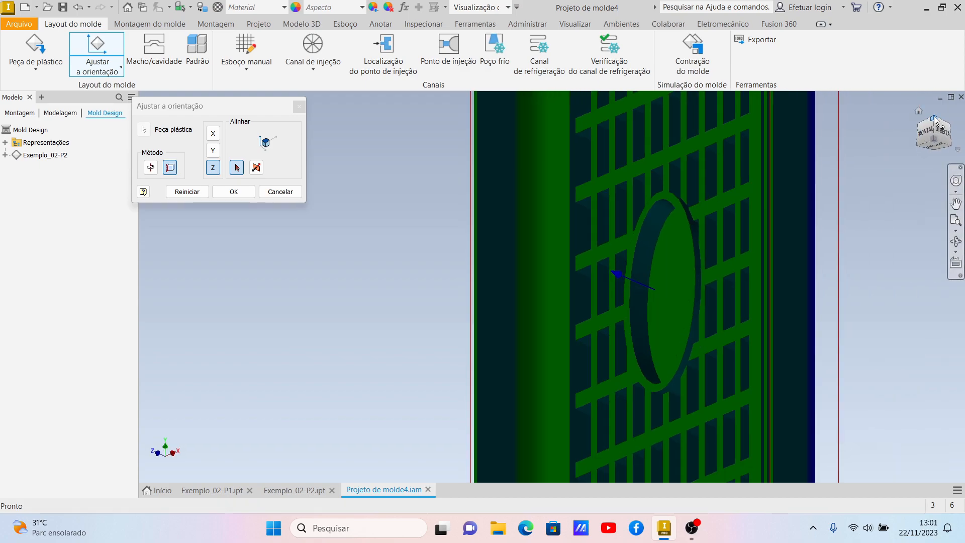
left_click(223, 192)
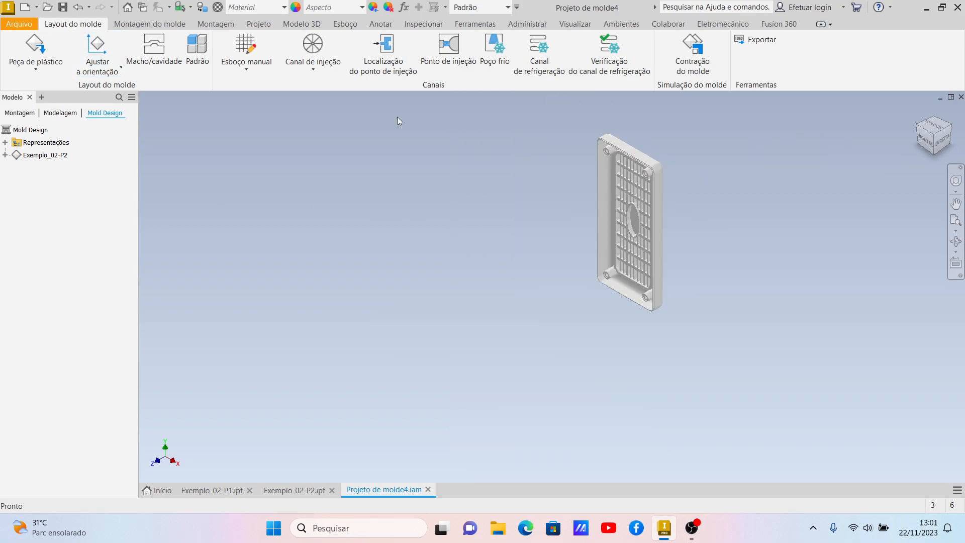
- Enter core and cavity editing and place an injection point near the centre of the inner oval face, at U 0,515 and V 0,515
left_click(157, 65)
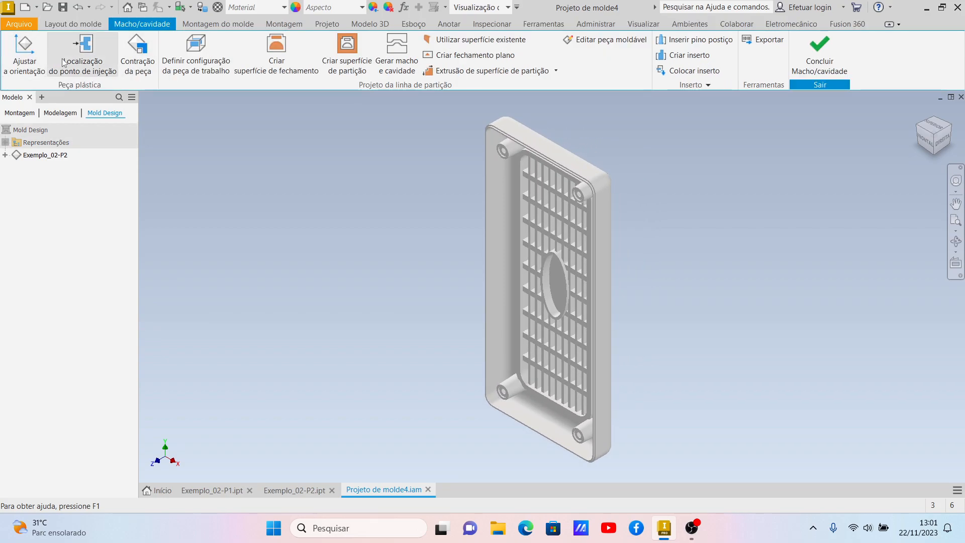
left_click(79, 41)
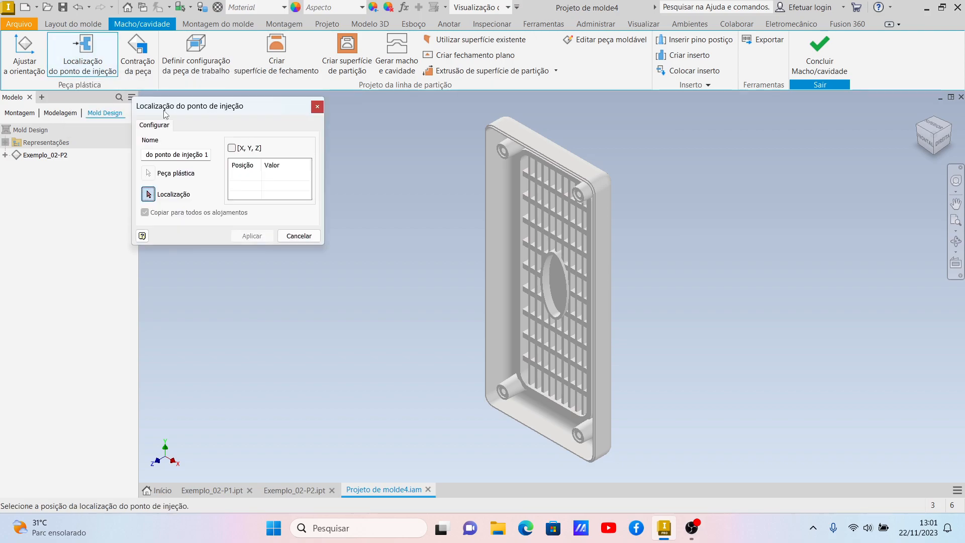
left_click(927, 150)
scroll(553, 286, "up", 6)
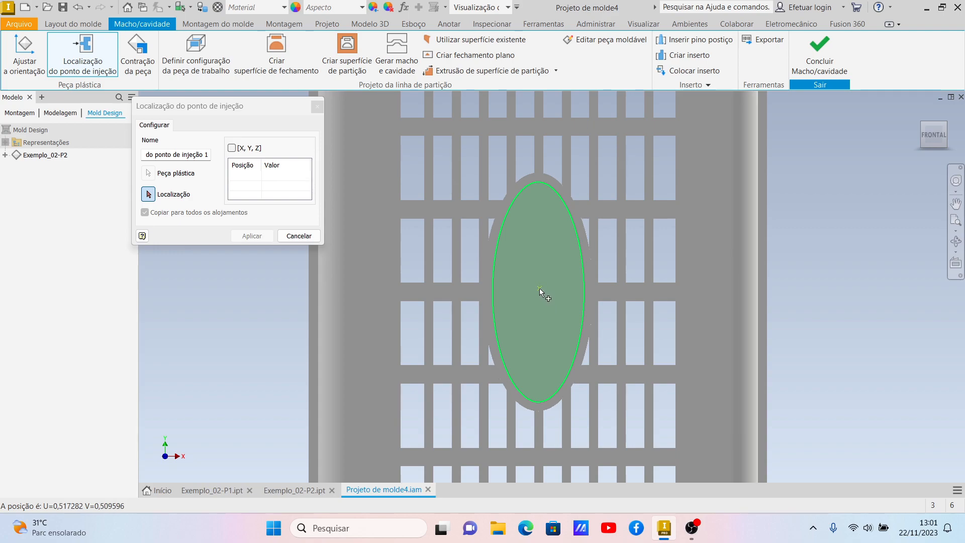
left_click(539, 289)
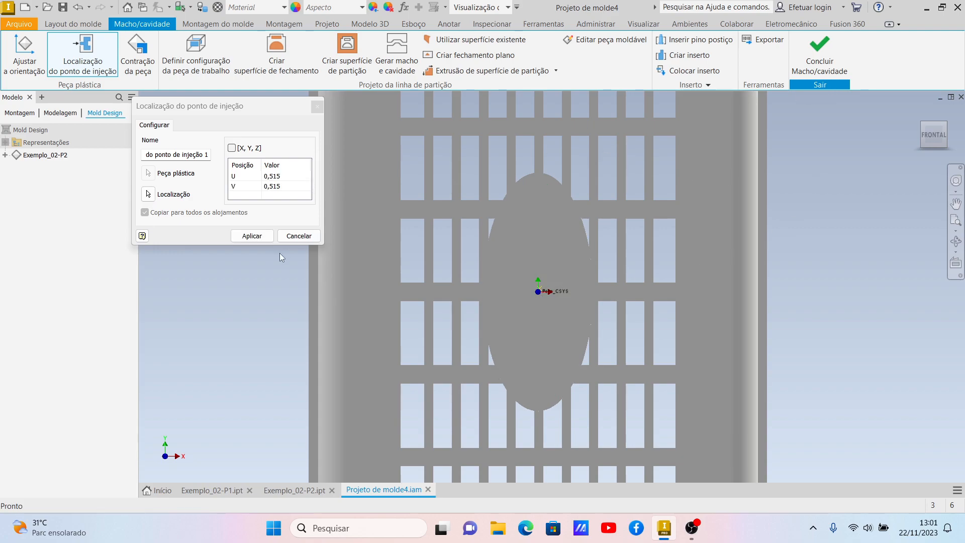
left_click(254, 242)
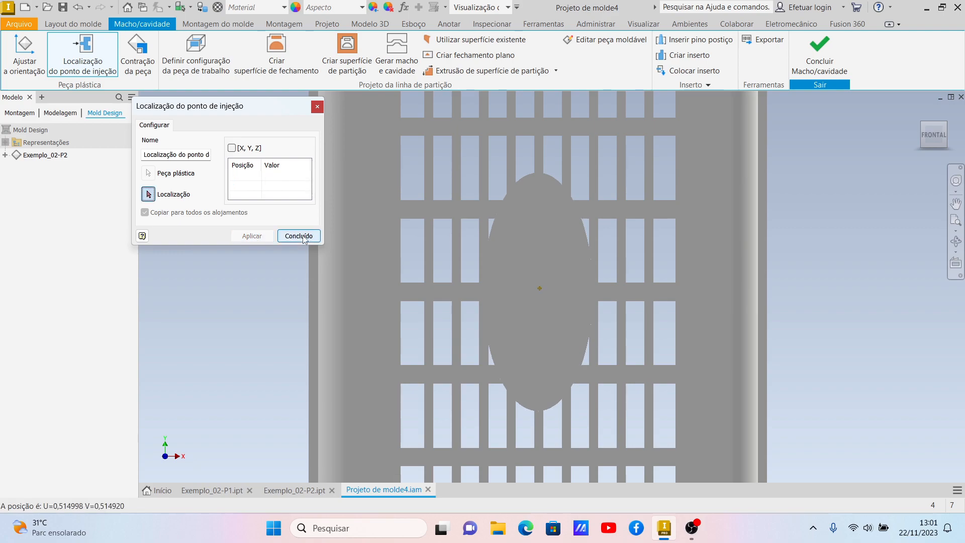
left_click(303, 238)
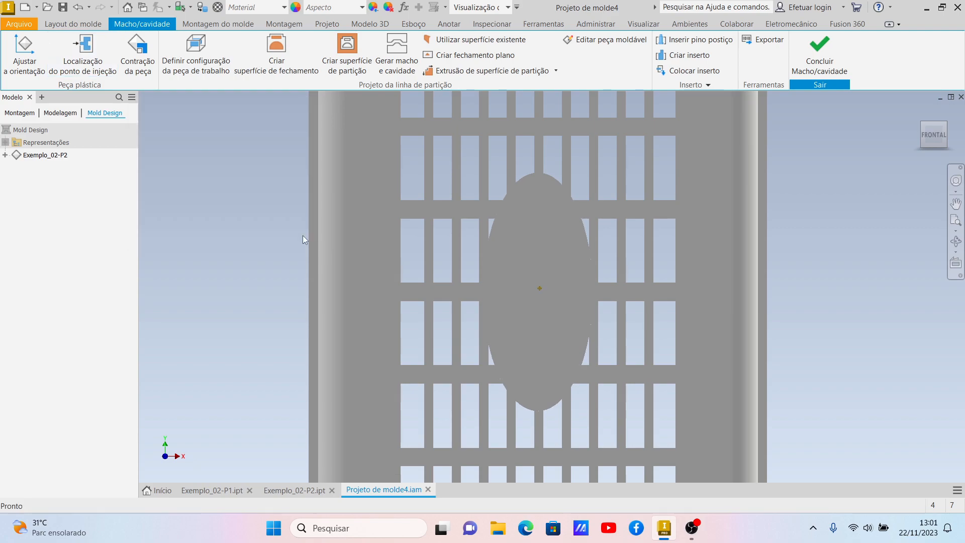
- Define a rectangular workpiece around the part with totals of 100 mm in X, 180 mm in Y and 40 mm in Z
left_click(943, 128)
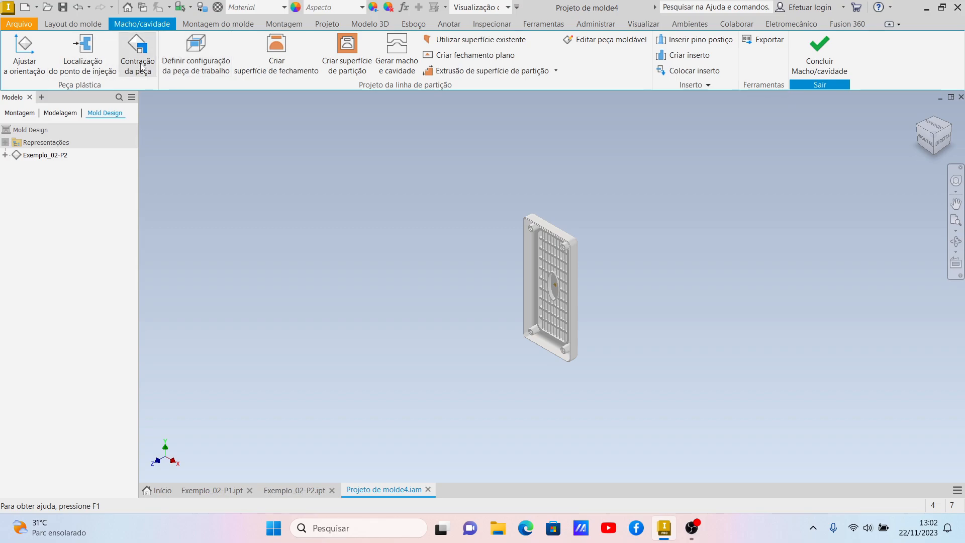
left_click(180, 58)
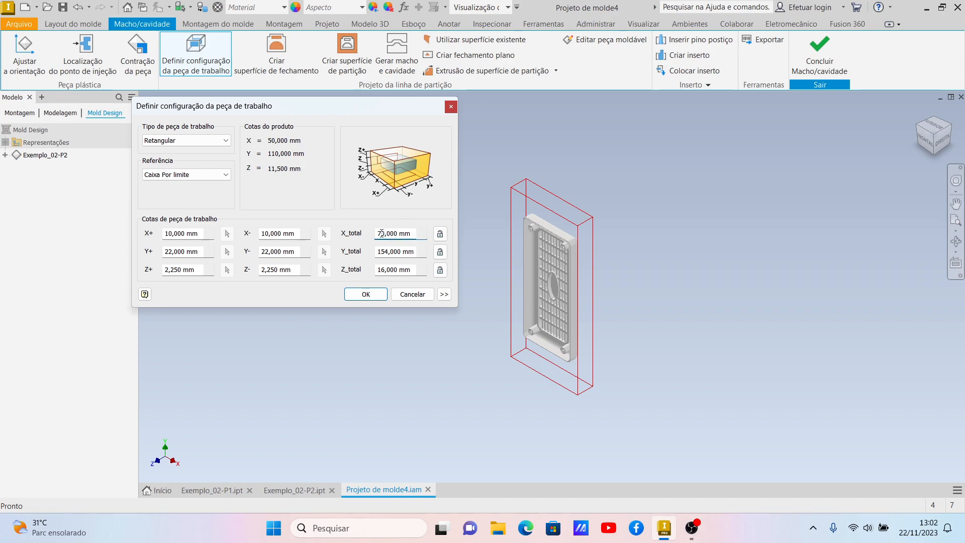
type("10")
left_click(390, 253)
type("0")
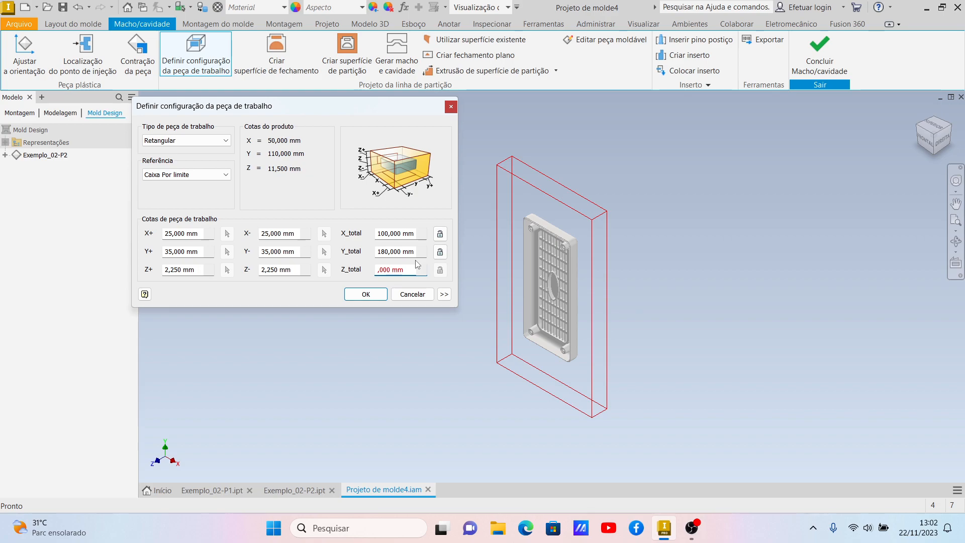
type("0")
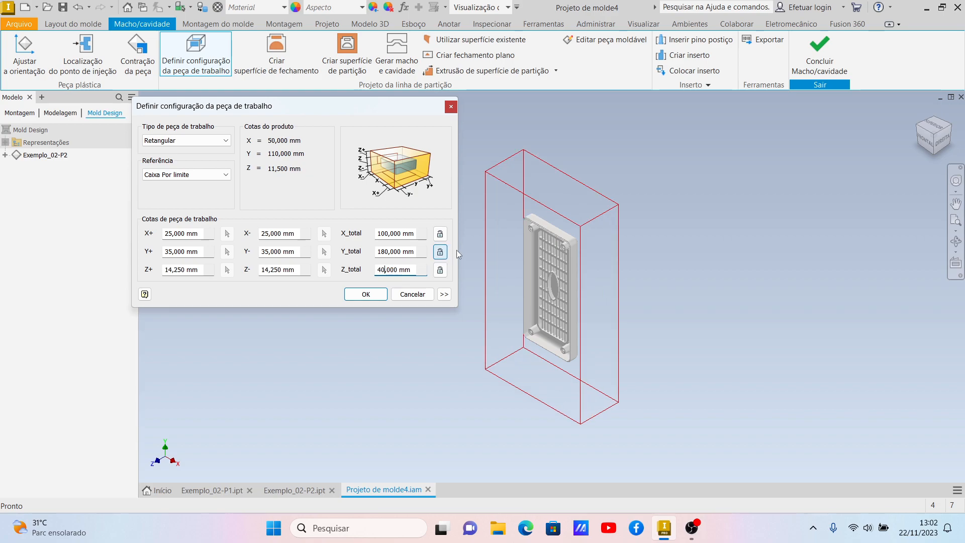
left_click(370, 292)
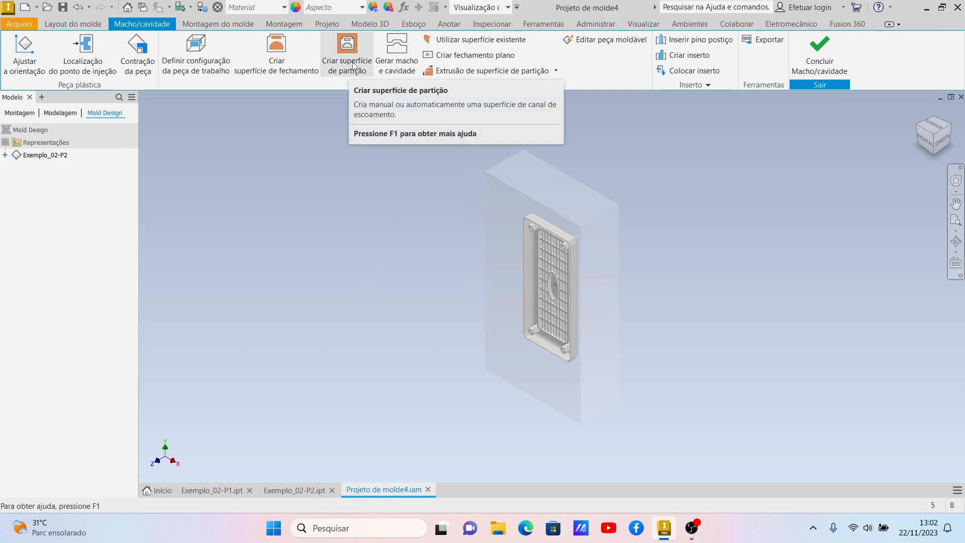
- Auto-detect the openings in the grilled cover and create shut-off surfaces for all of them, shifted to the grille's outer side
scroll(562, 258, "down", 5)
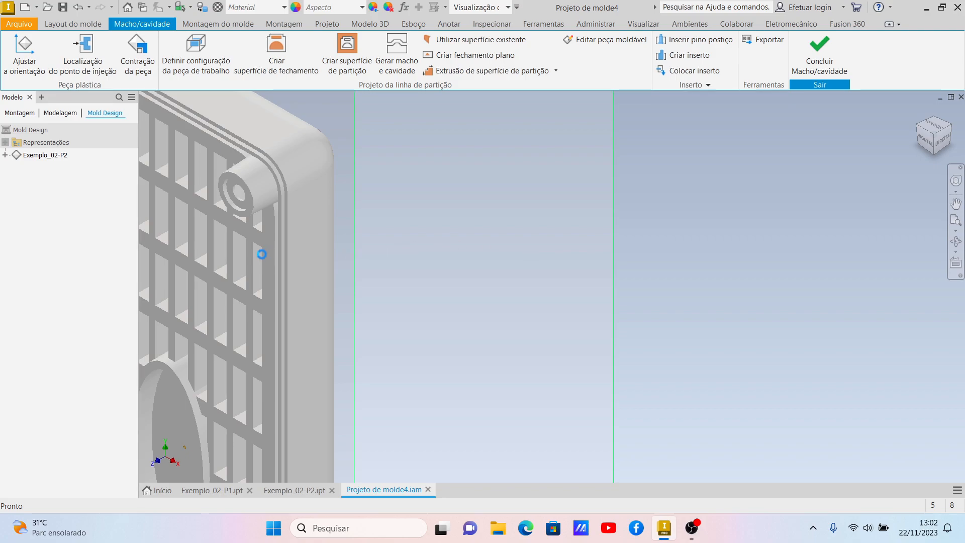
left_click(952, 126)
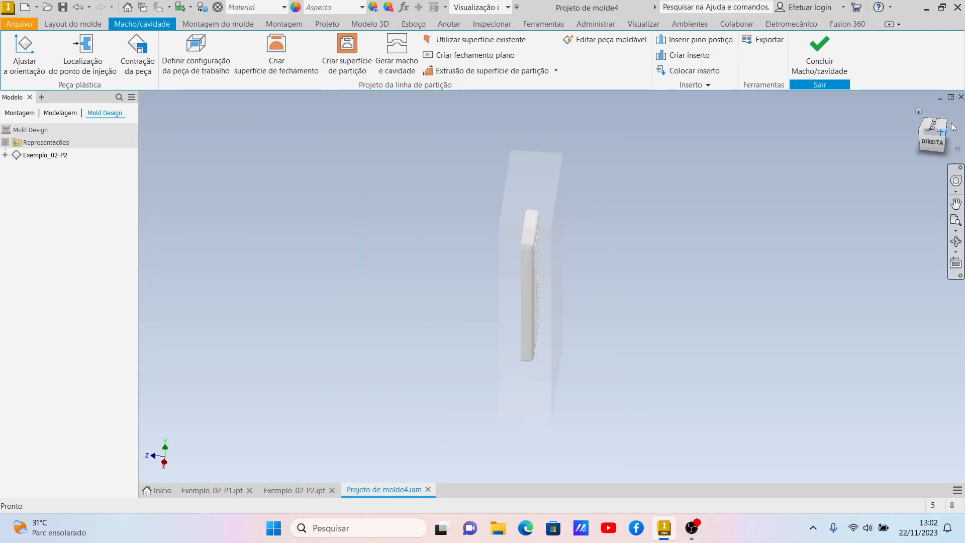
scroll(546, 291, "down", 3)
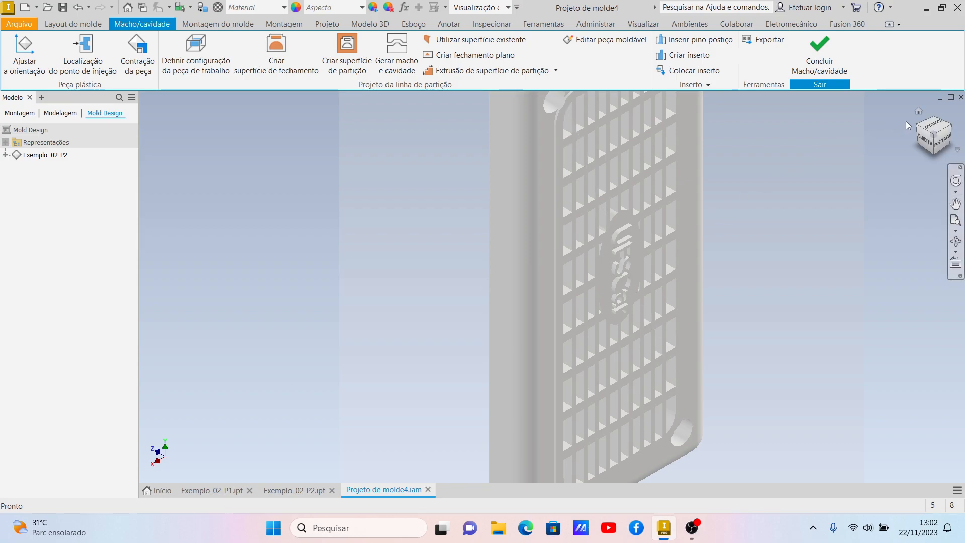
left_click(919, 129)
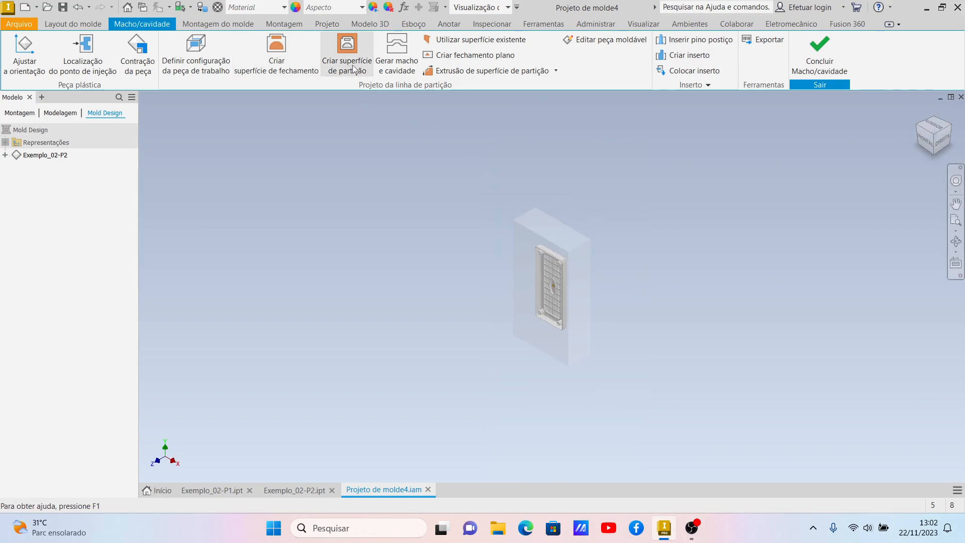
left_click(275, 71)
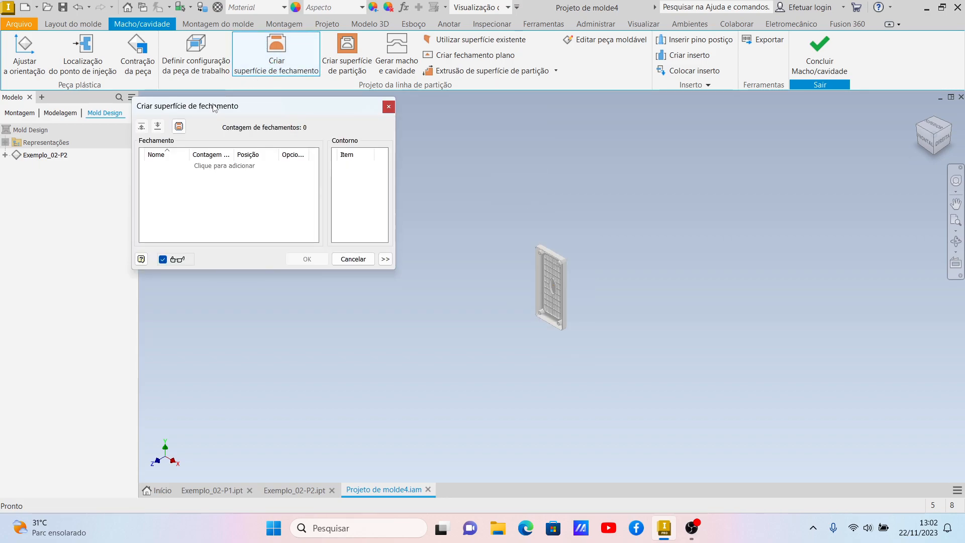
left_click(179, 127)
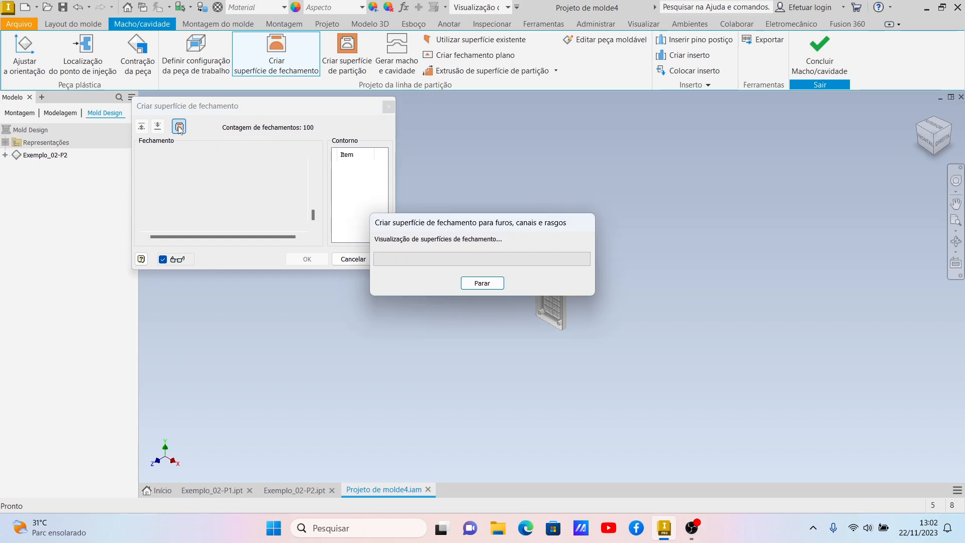
left_click(950, 130)
scroll(551, 280, "up", 5)
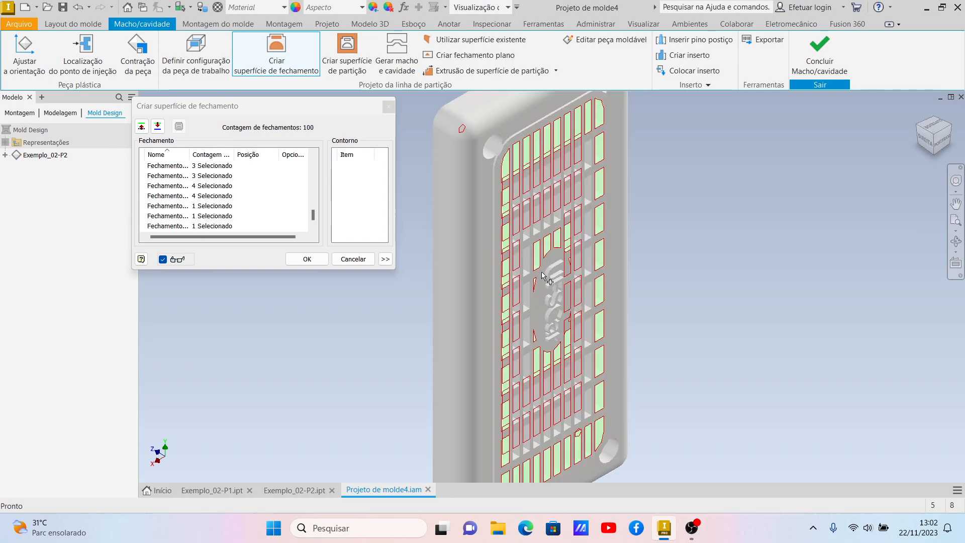
scroll(551, 280, "up", 2)
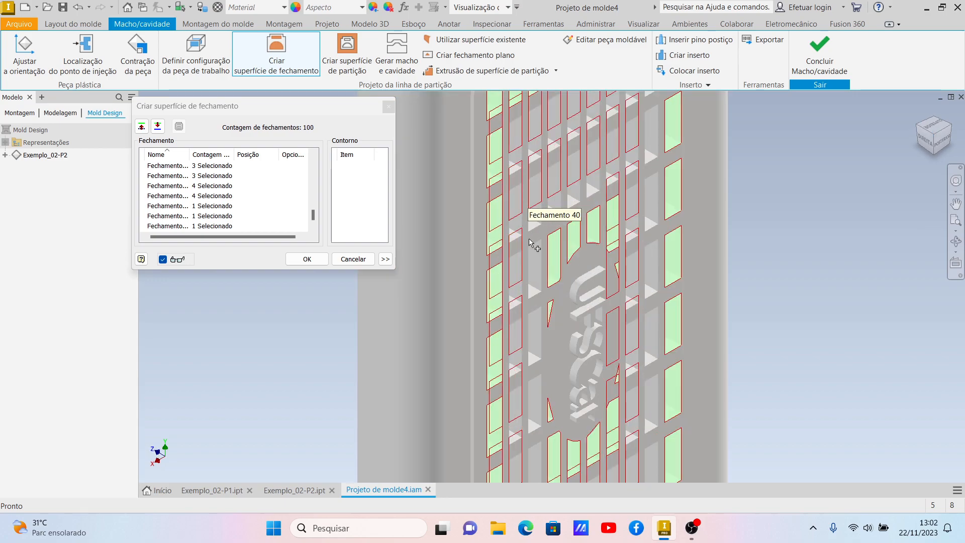
left_click(160, 129)
scroll(514, 231, "down", 5)
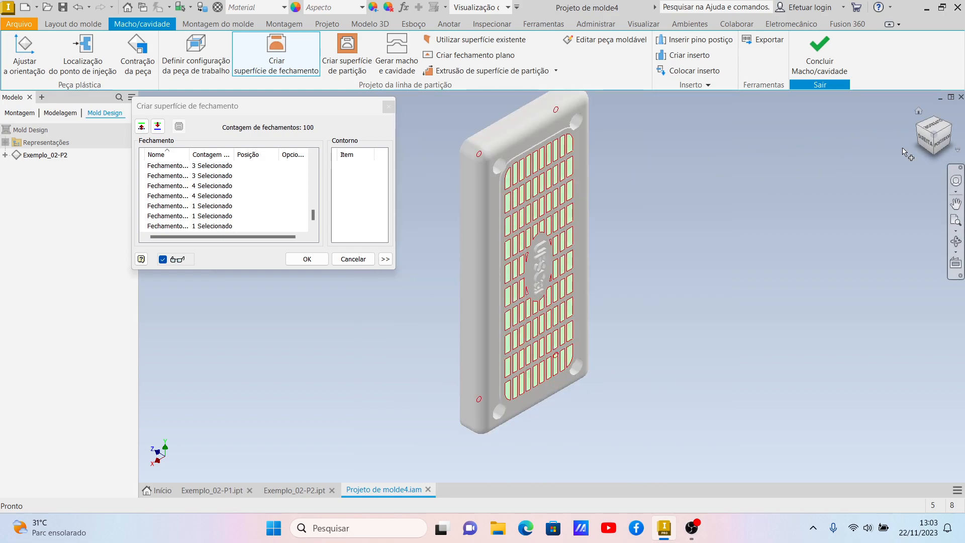
left_click(300, 258)
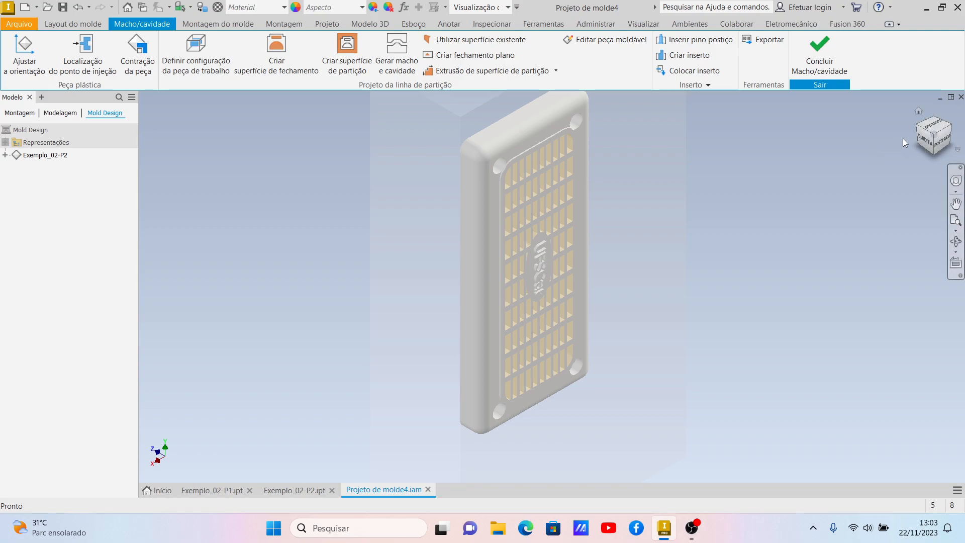
- Examine the shut-off surfaces in the screw bosses and grille openings from both sides of the cover
left_click(918, 110)
scroll(543, 261, "down", 10)
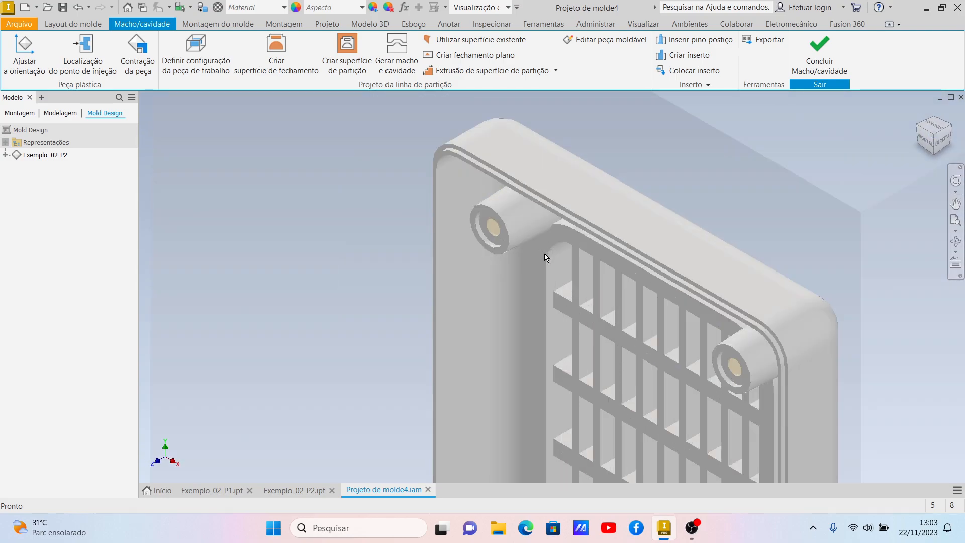
scroll(541, 265, "up", 8)
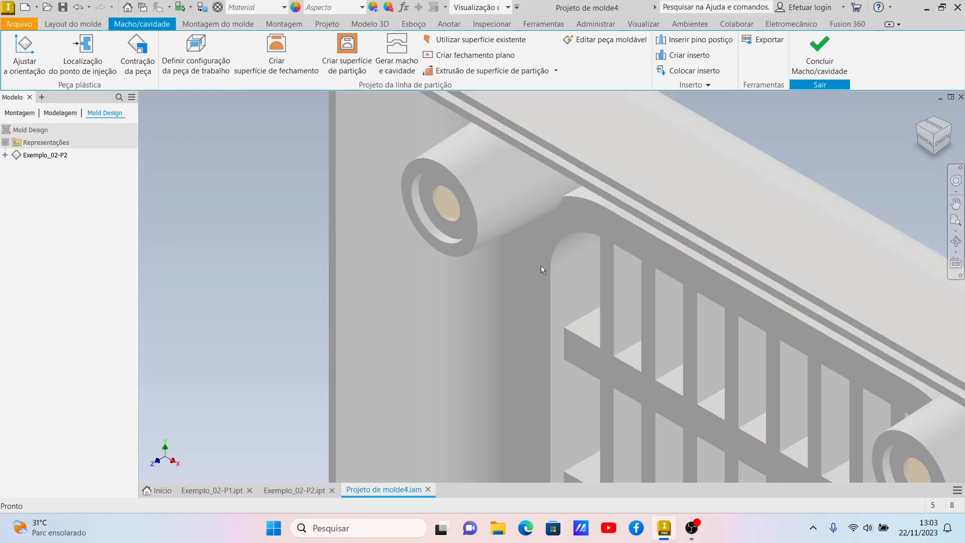
left_click(954, 136)
scroll(520, 289, "down", 5)
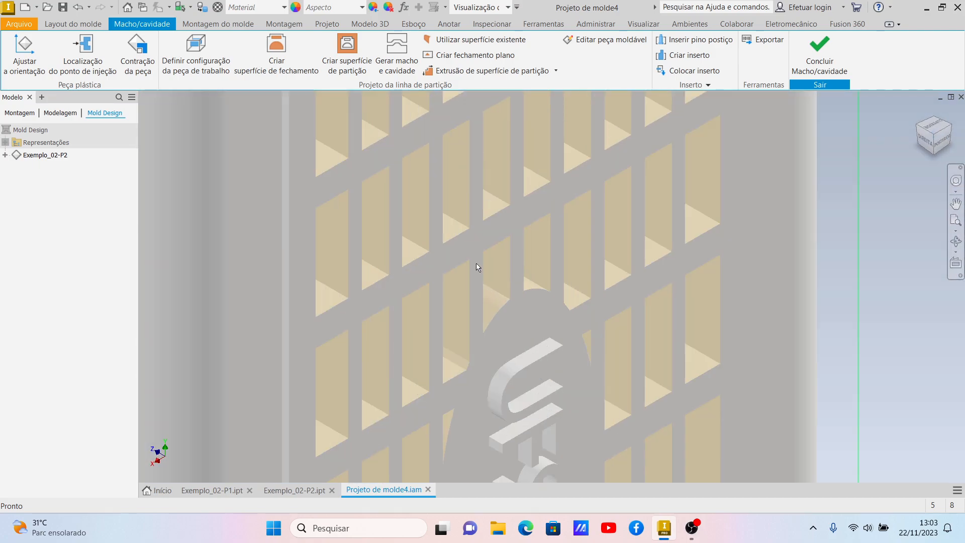
scroll(487, 277, "up", 3)
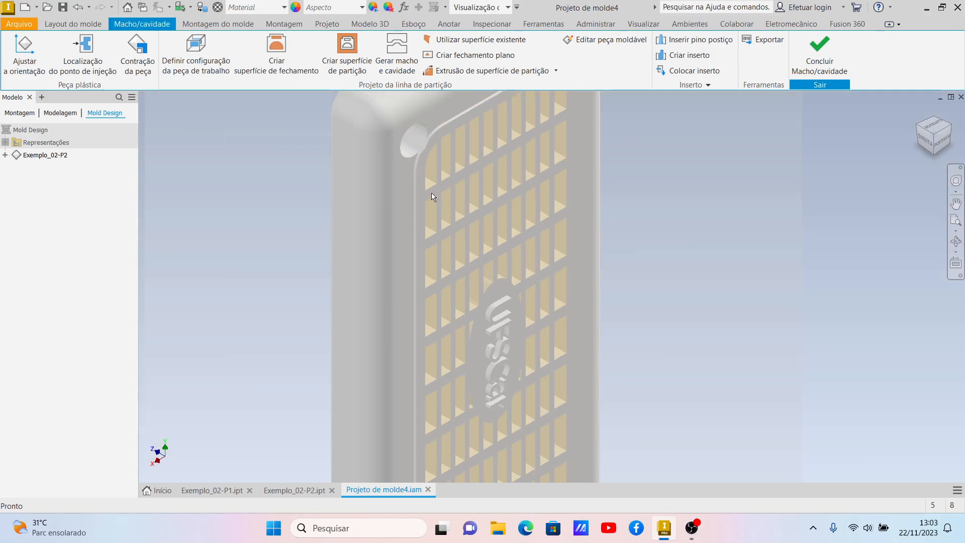
scroll(670, 221, "down", 2)
scroll(679, 217, "up", 4)
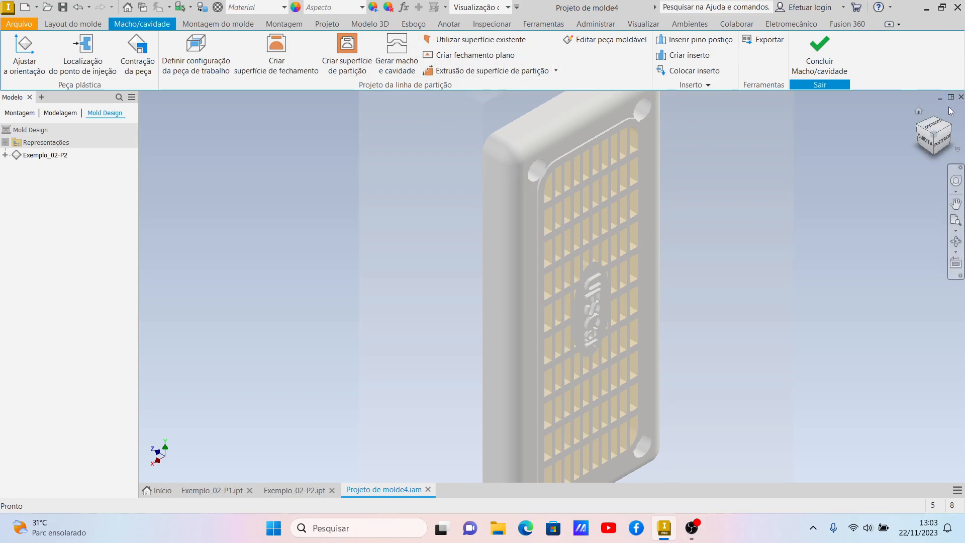
- Create a parting surface outward from the cover's outer rim edge, including the full edge loop around the open side
left_click(919, 111)
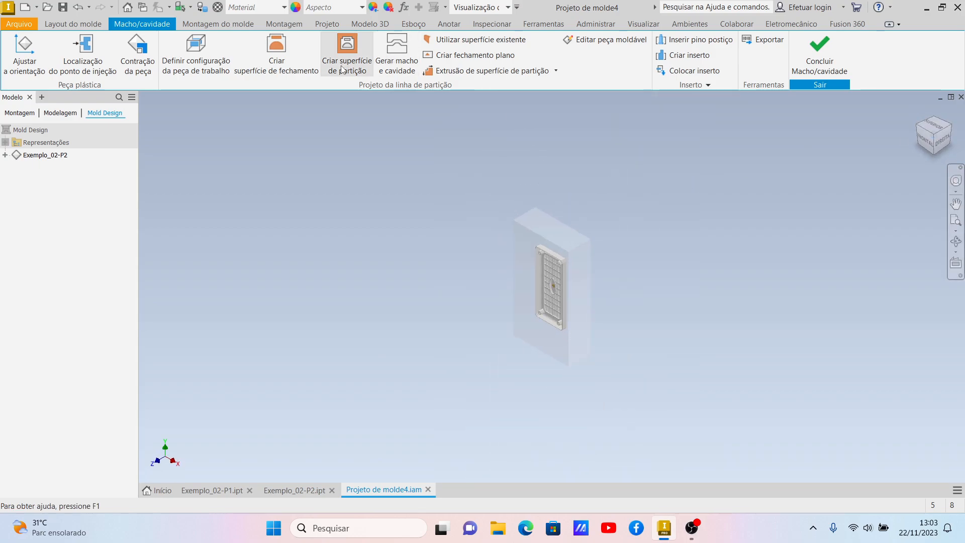
left_click(345, 69)
scroll(535, 282, "down", 9)
scroll(655, 245, "up", 3)
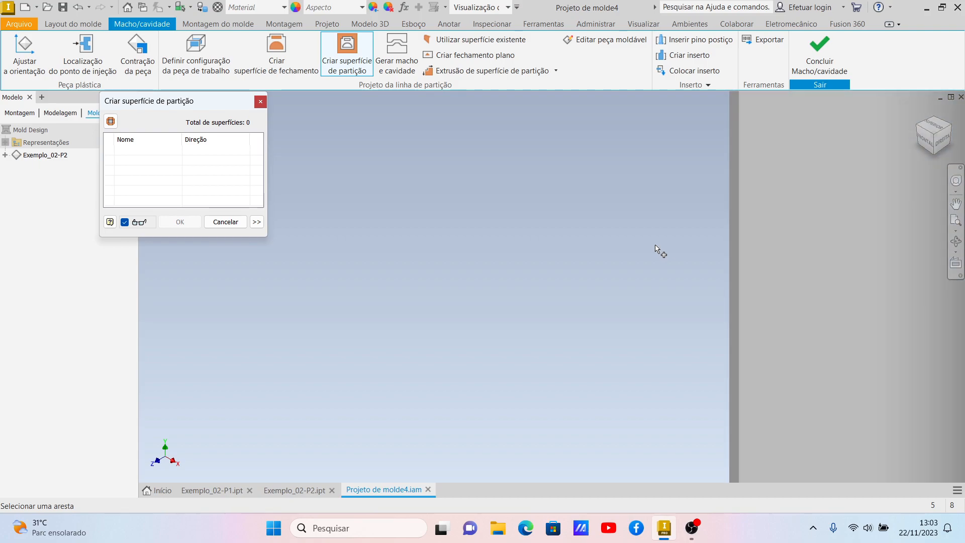
left_click(730, 247)
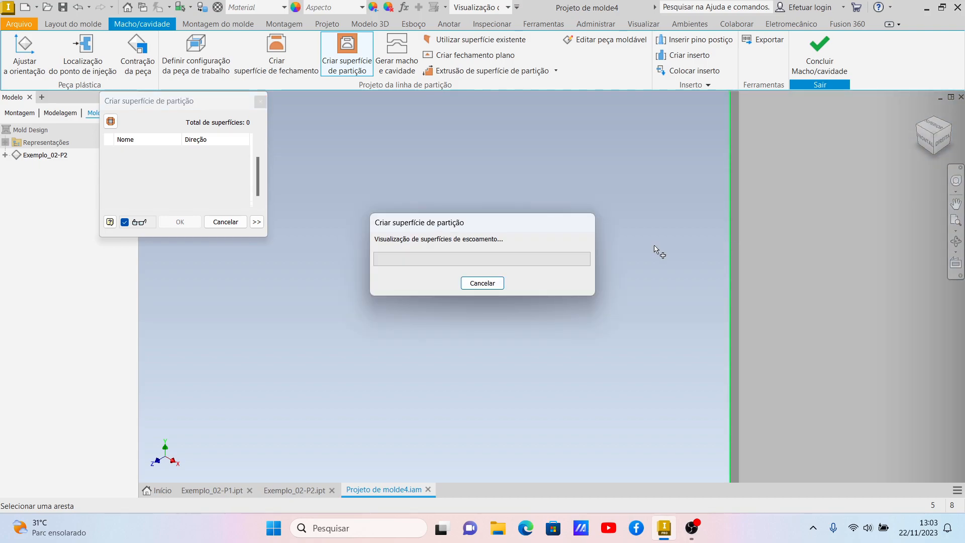
scroll(564, 271, "up", 5)
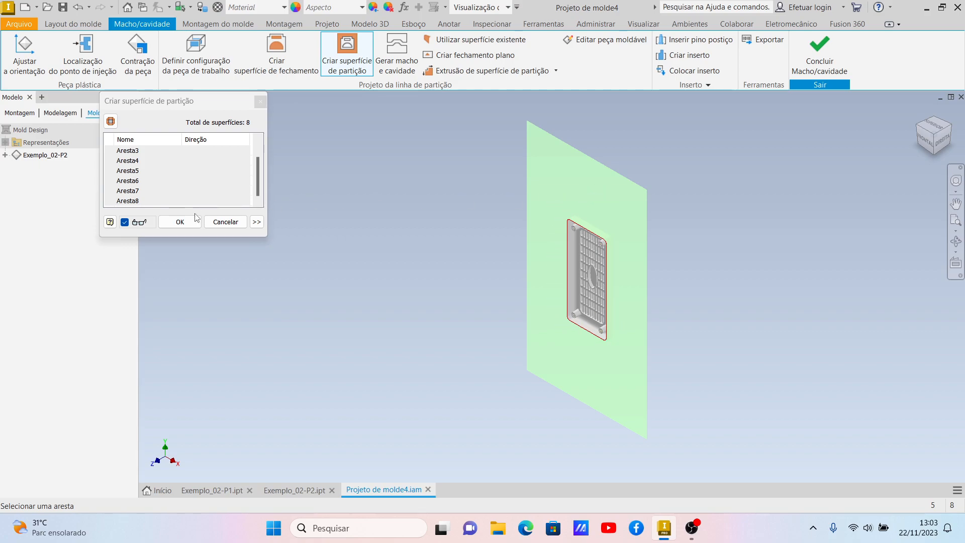
left_click(182, 221)
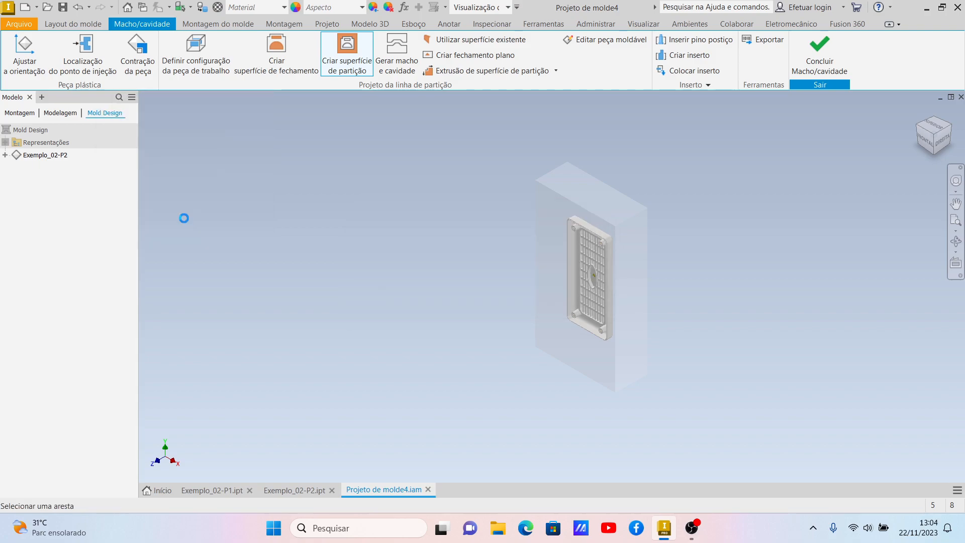
- Generate the core and cavity with a 0,010 mm tolerance after previewing the bodies at a separation of 100
left_click(404, 63)
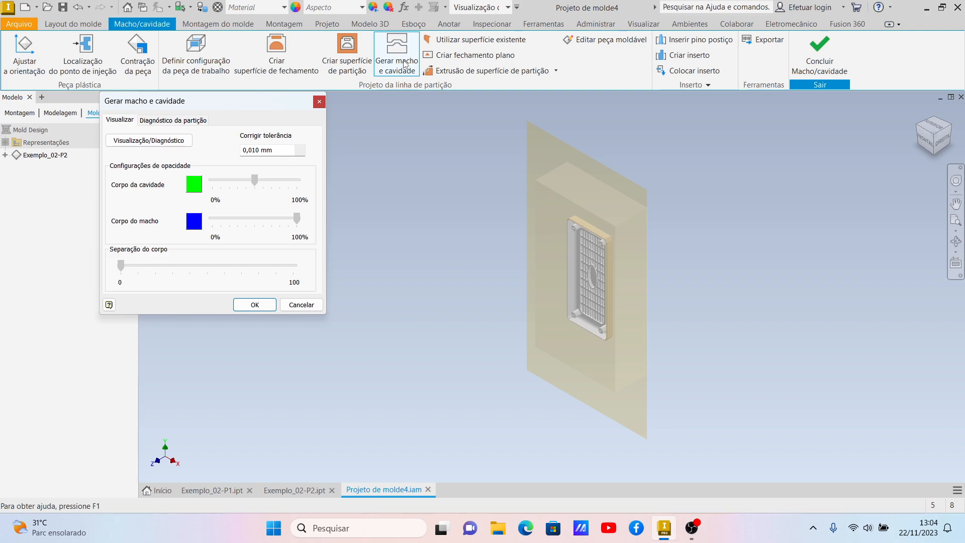
left_click(157, 143)
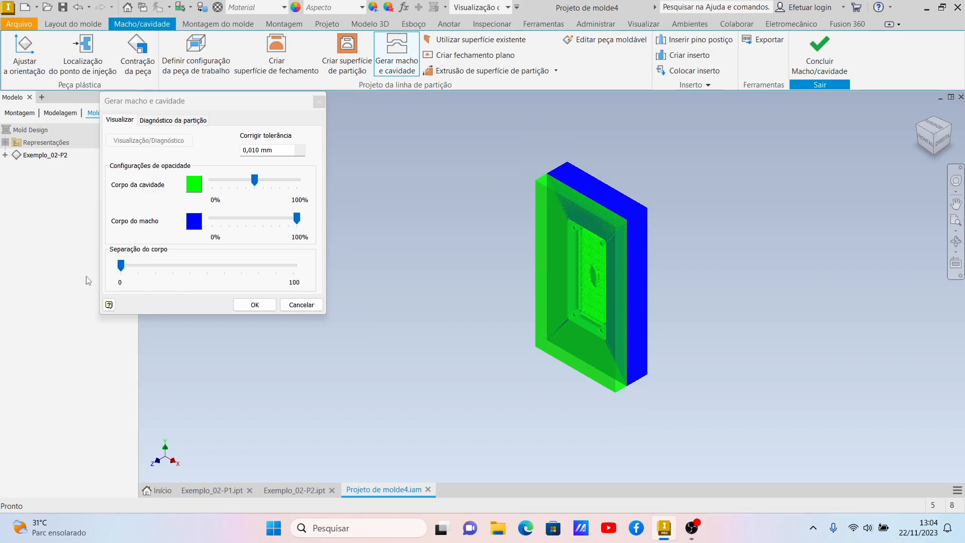
left_click_drag(121, 265, 316, 274)
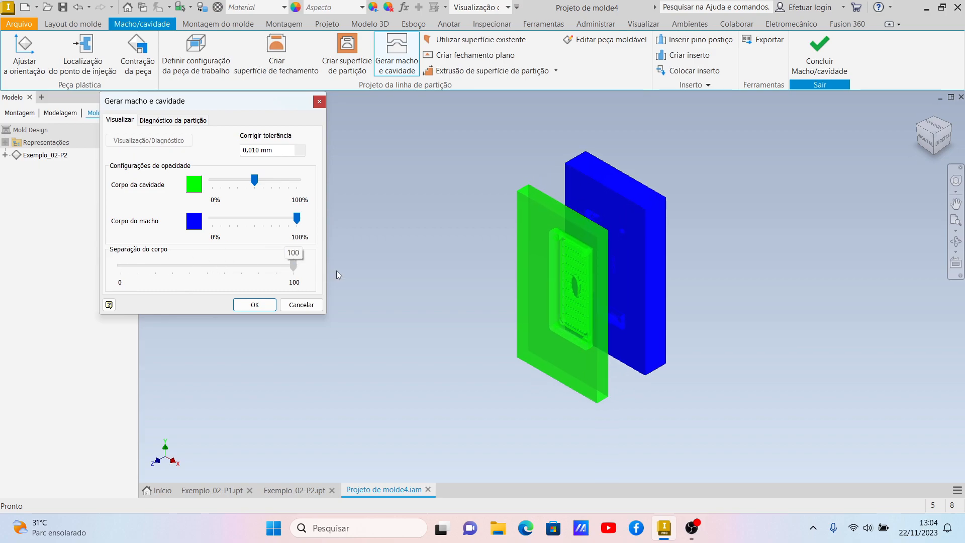
left_click(248, 303)
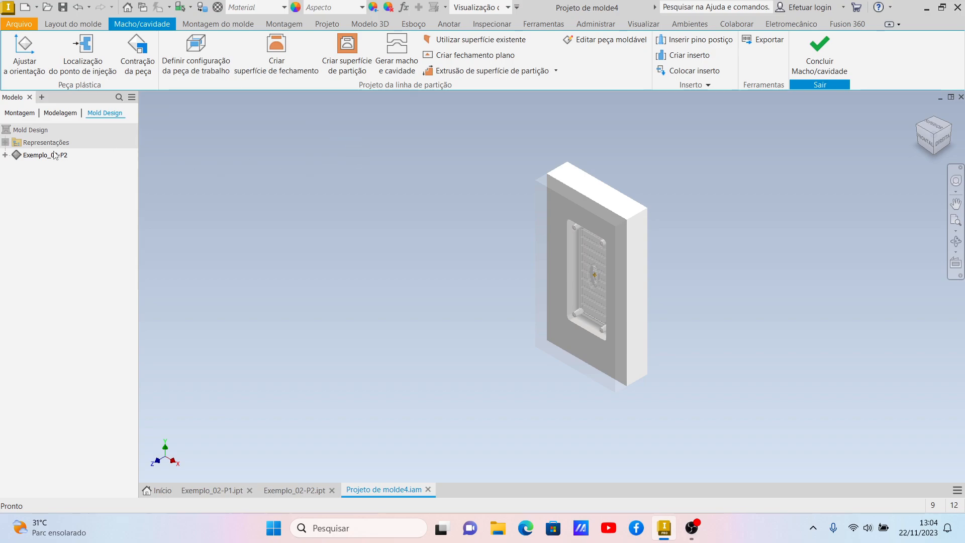
- Open the generated Cavidade component of Exemplo_02-P2 in its own part document
left_click(6, 155)
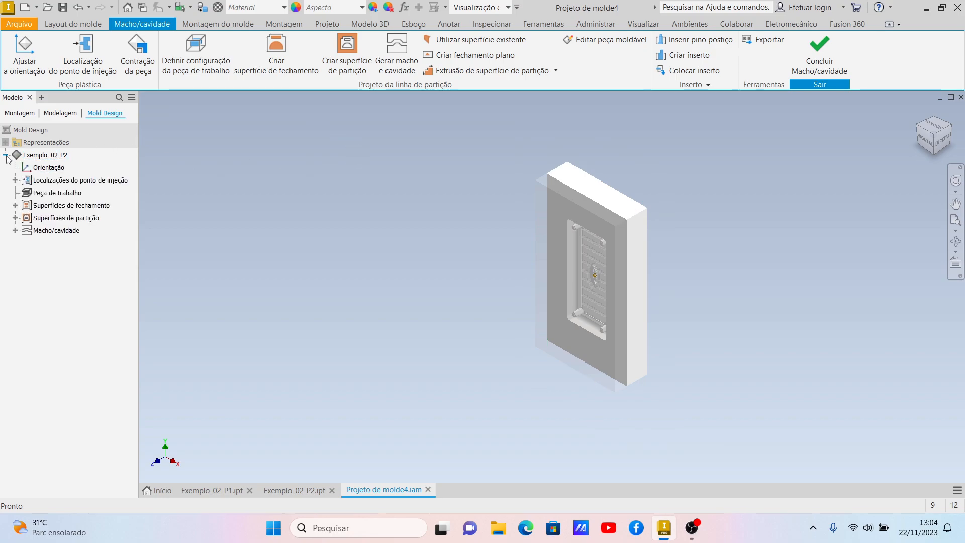
left_click(44, 234)
left_click(15, 230)
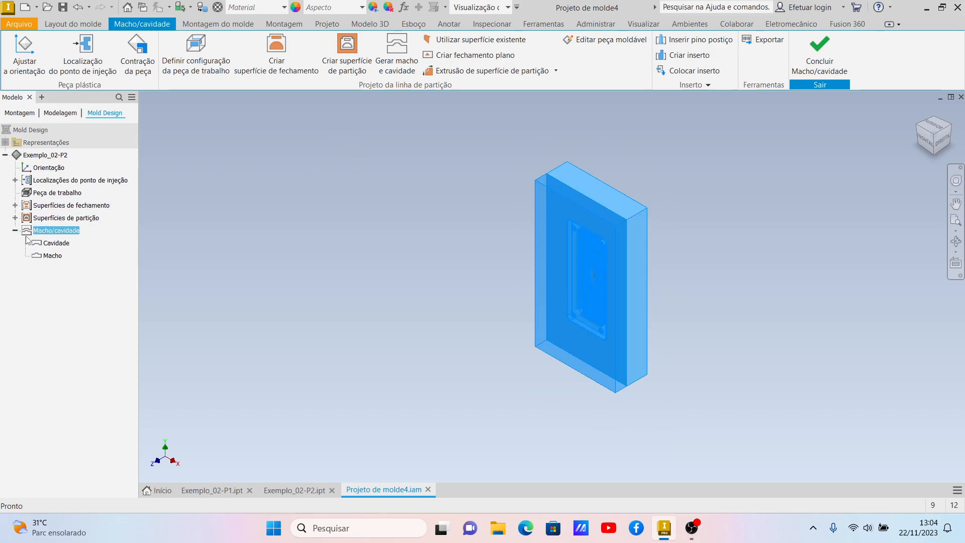
left_click(46, 244)
right_click(46, 243)
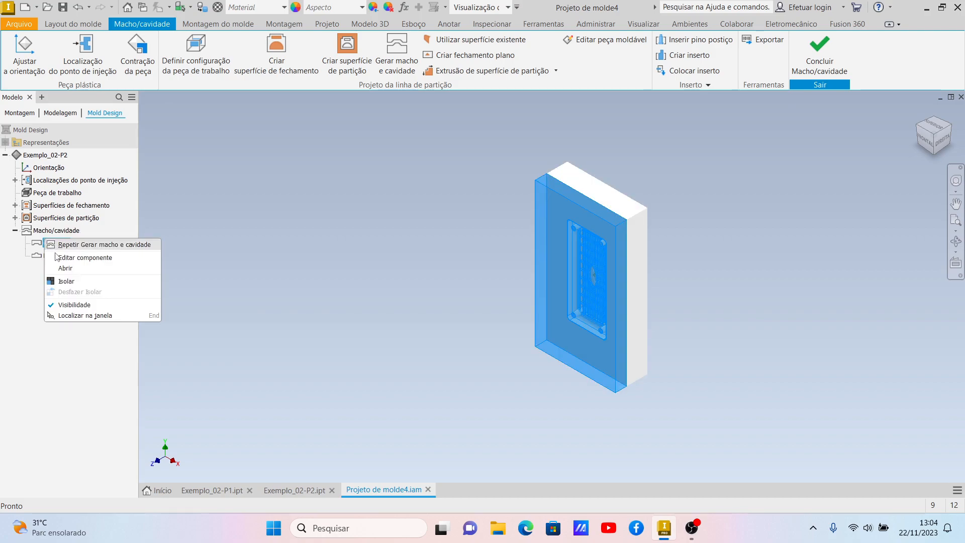
left_click(62, 268)
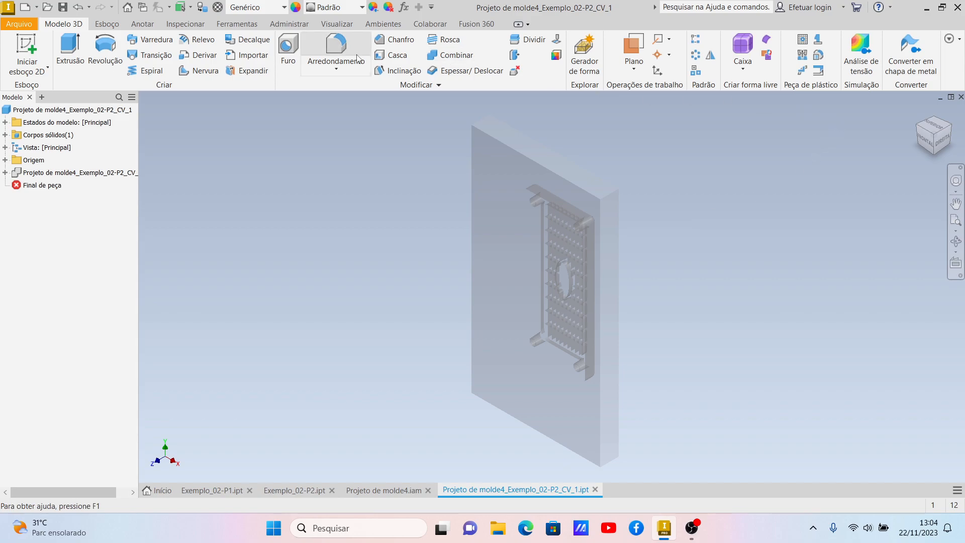
- Apply the Placa - Azul appearance to the cavity part and view its moulded side
left_click(362, 7)
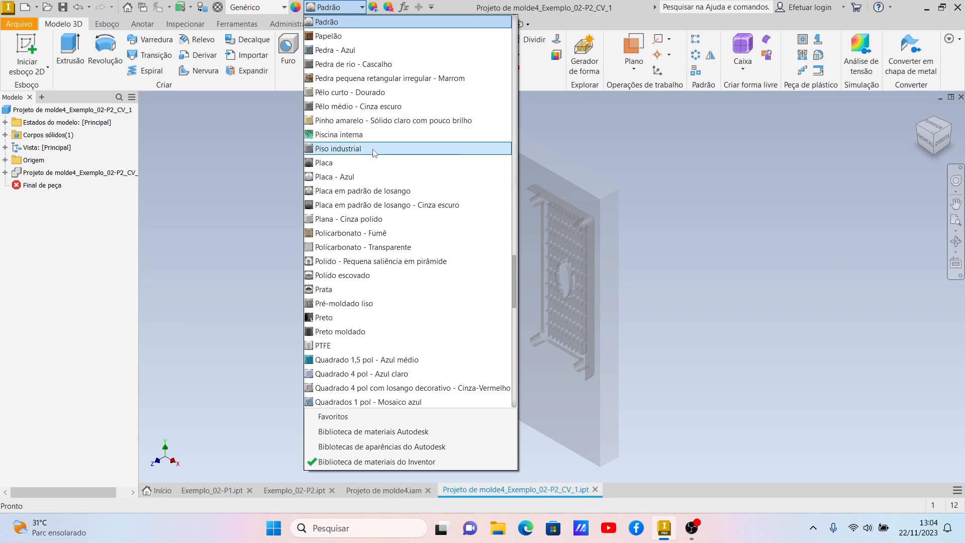
left_click(362, 177)
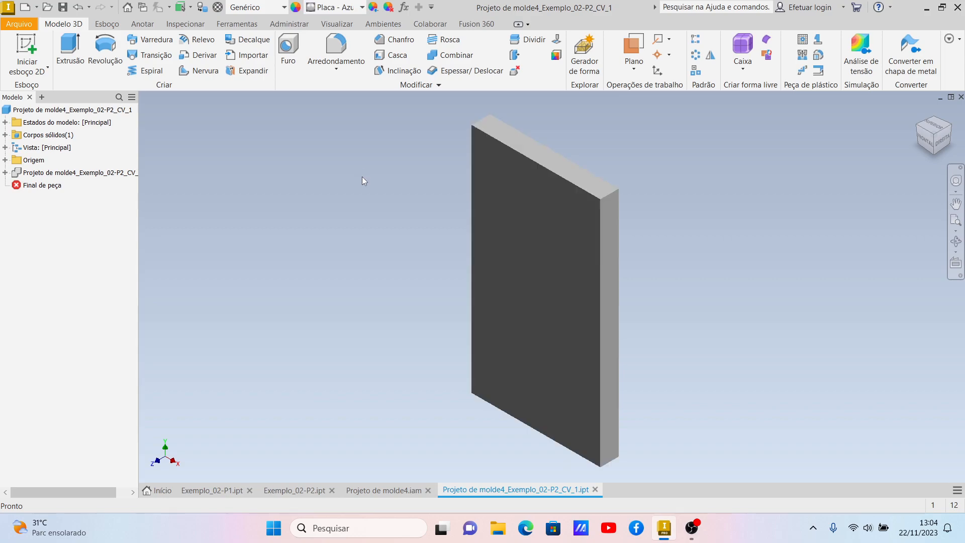
left_click(948, 132)
left_click(948, 139)
scroll(573, 288, "up", 5)
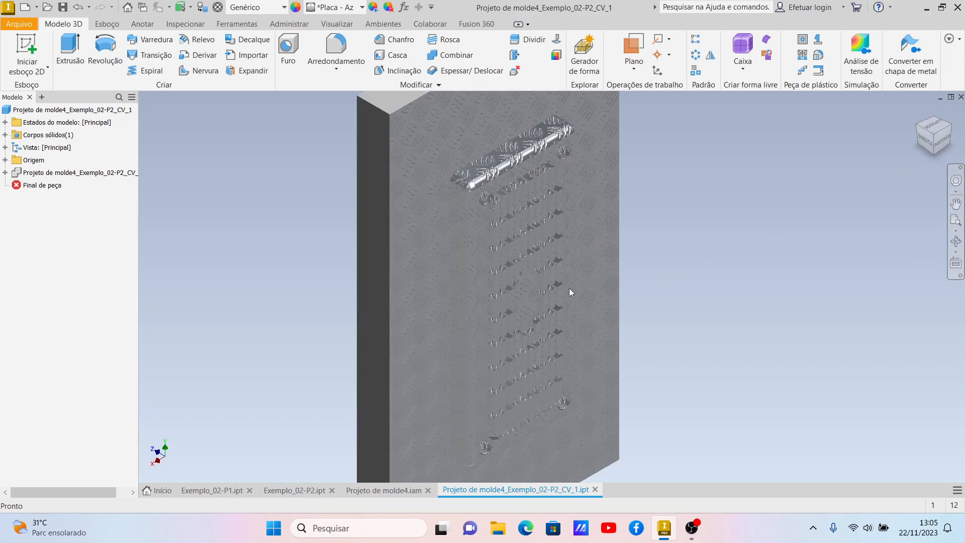
- Change the cavity part's appearance to Metal quente 1600F
left_click(361, 8)
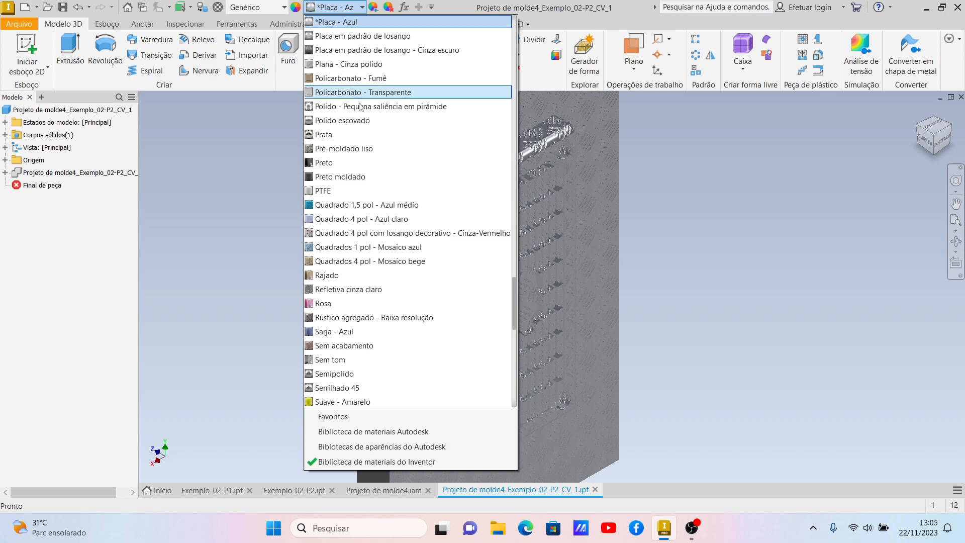
scroll(359, 121, "up", 8)
scroll(359, 122, "up", 1)
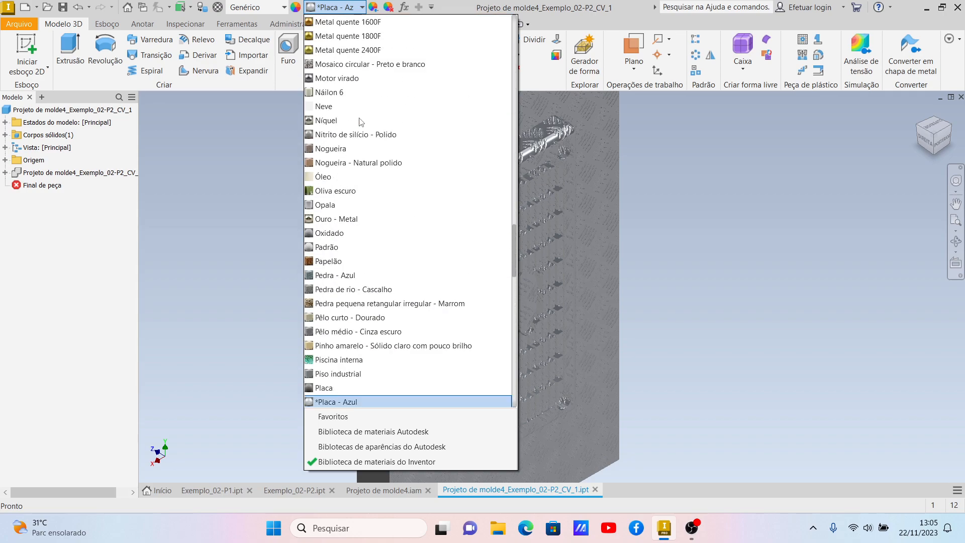
scroll(359, 121, "up", 2)
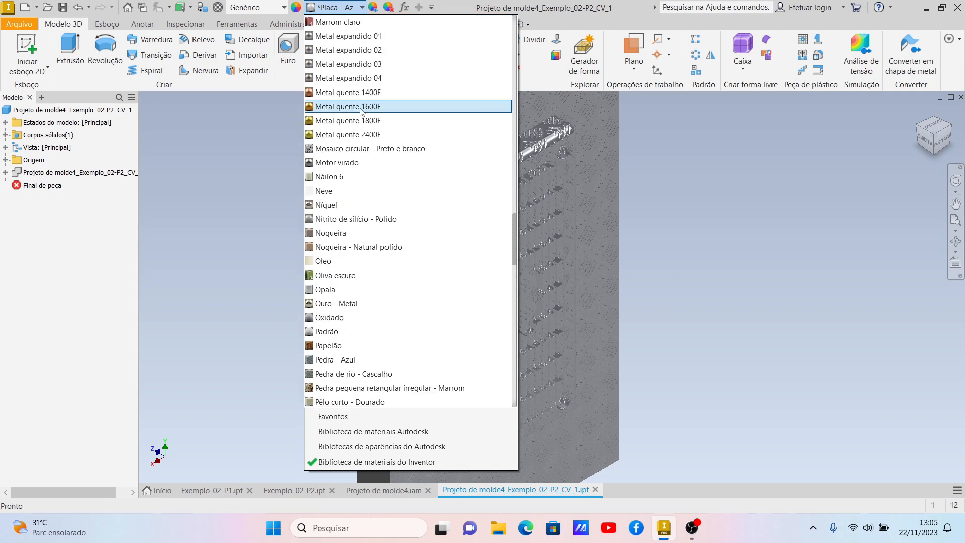
left_click(360, 107)
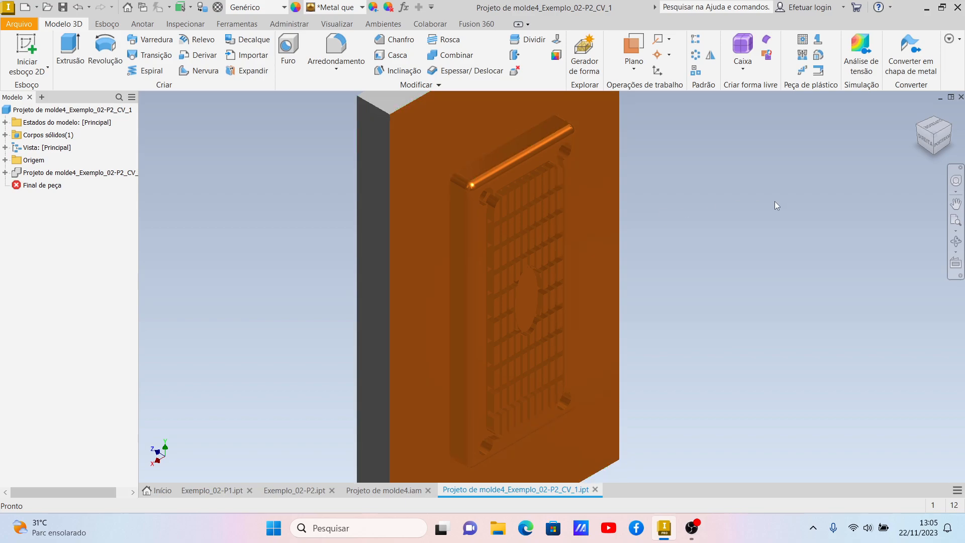
- Change the cavity part's appearance to Níquel
left_click(362, 7)
scroll(359, 23, "up", 1)
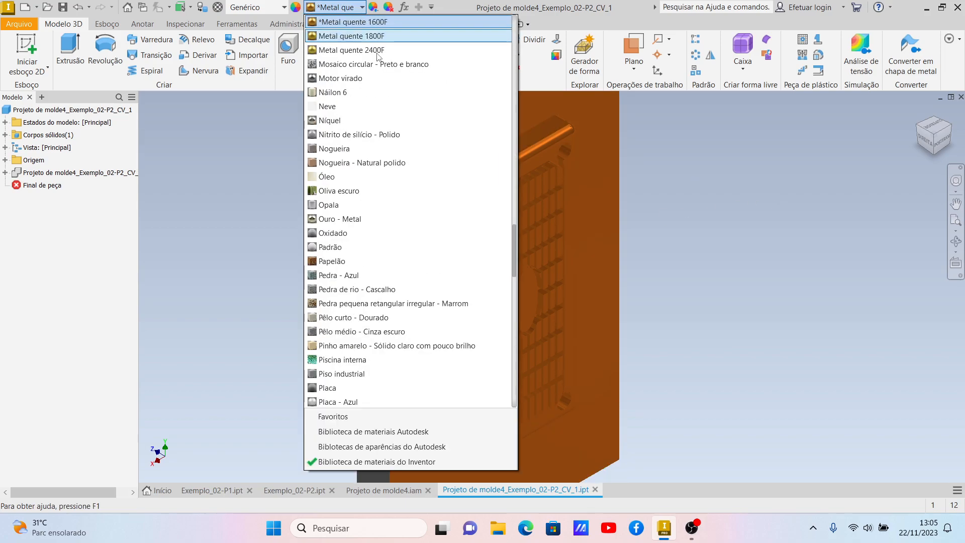
left_click(348, 119)
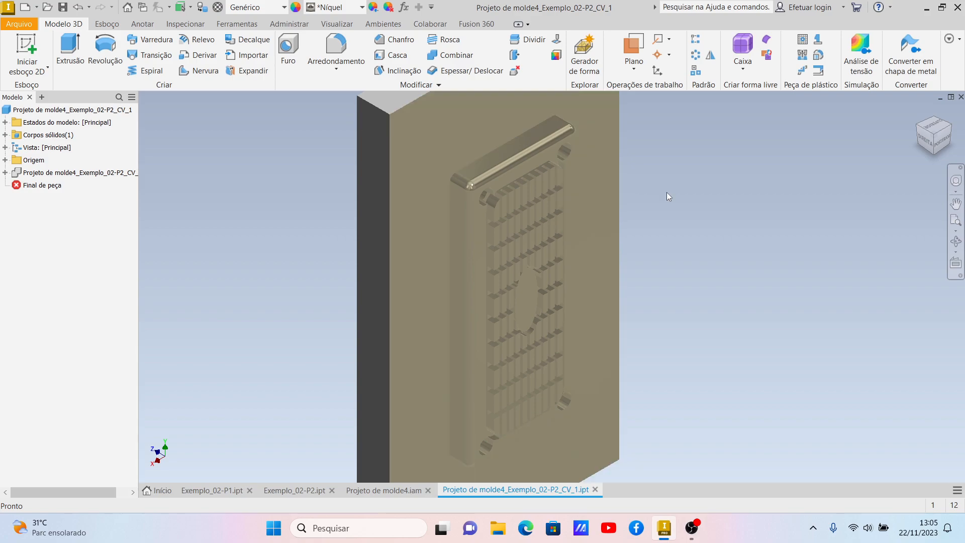
- Set the cavity part's visual style to Sombreado com arestas after trying Sombreado com arestas ocultas in a rear view
scroll(537, 295, "down", 3)
scroll(537, 295, "up", 2)
scroll(537, 295, "down", 2)
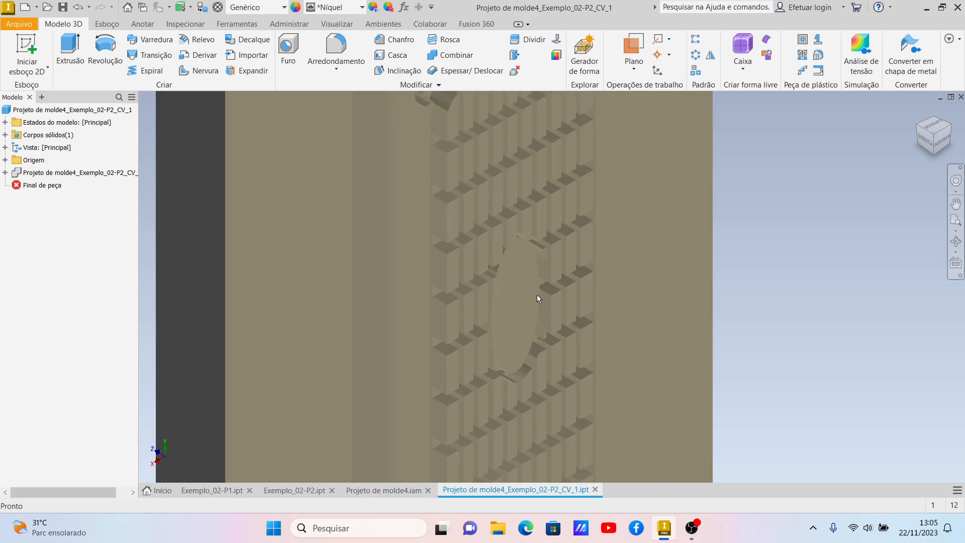
left_click(947, 139)
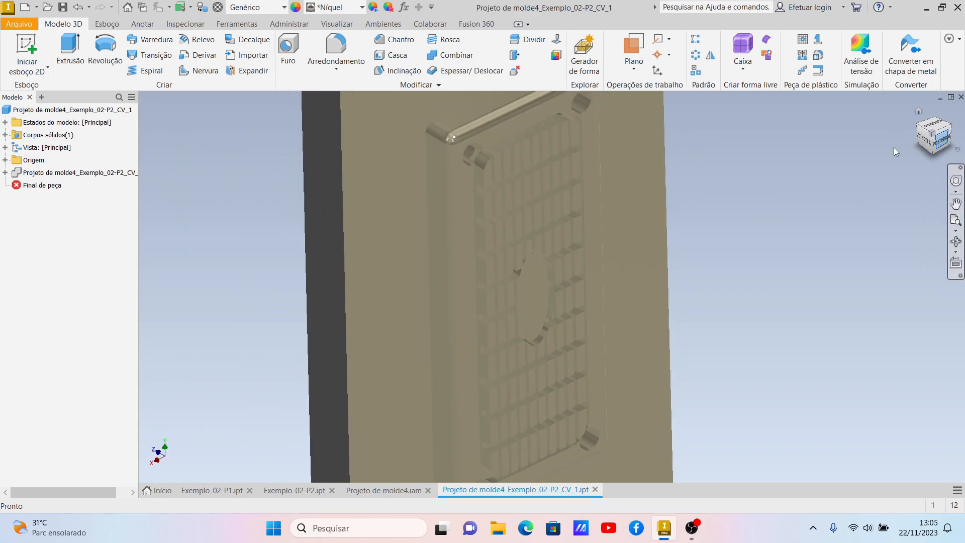
scroll(542, 239, "down", 5)
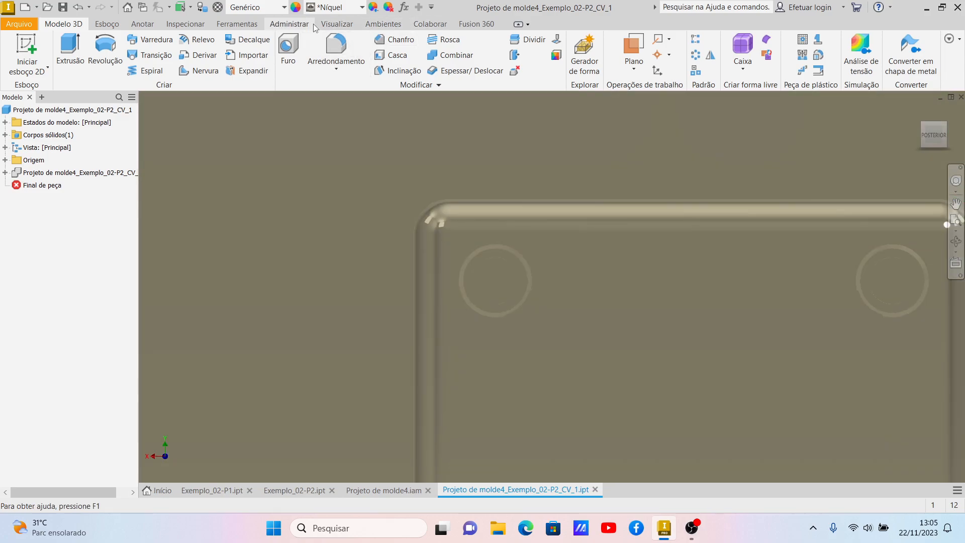
left_click(334, 24)
left_click(290, 65)
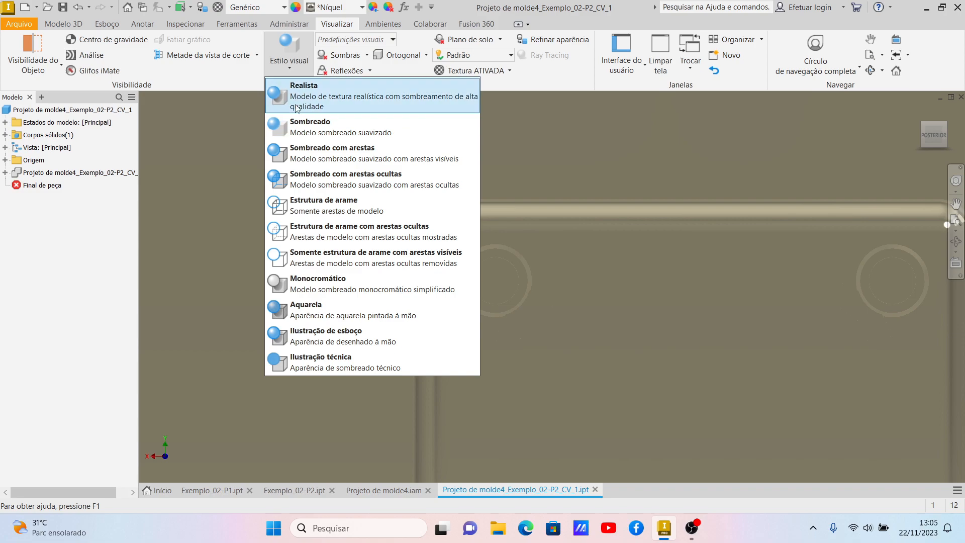
left_click(311, 178)
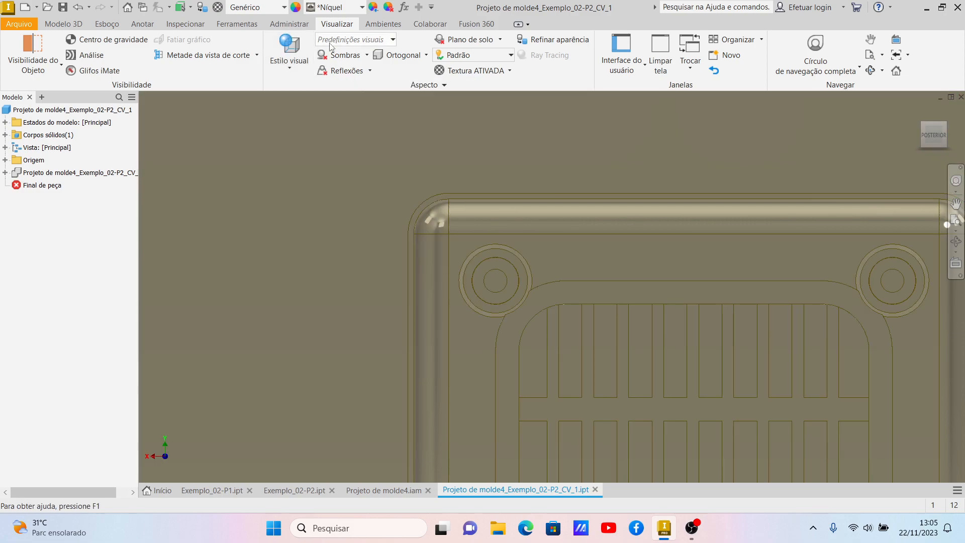
left_click(300, 50)
left_click(309, 154)
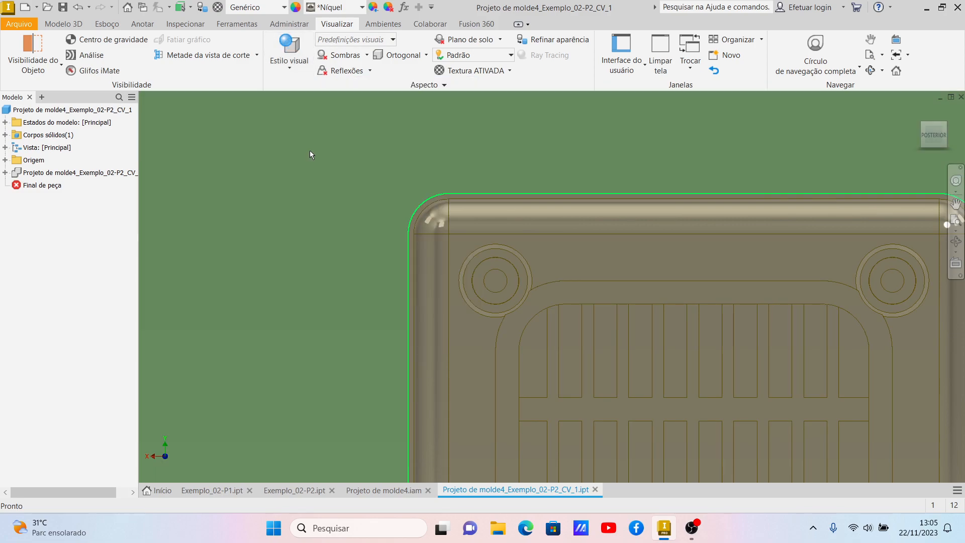
- Examine the cavity's grille, central oval and corner circles from the rear and in a corner view
scroll(759, 255, "down", 5)
scroll(758, 345, "up", 8)
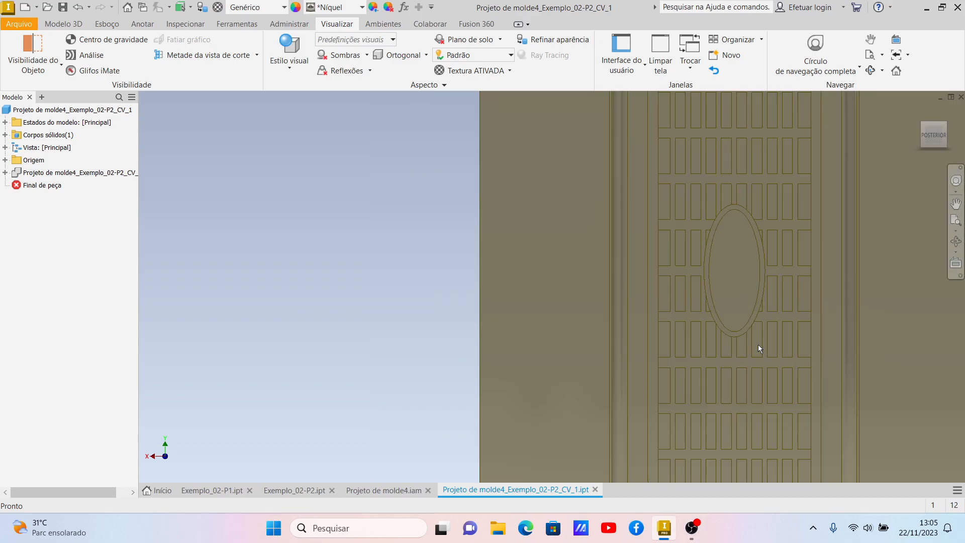
scroll(680, 254, "down", 5)
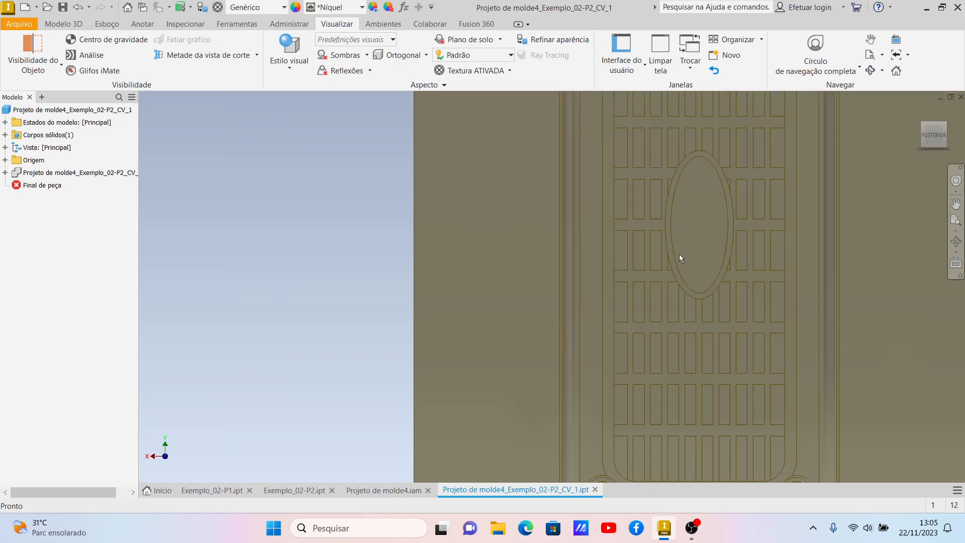
scroll(730, 182, "up", 8)
scroll(911, 208, "down", 2)
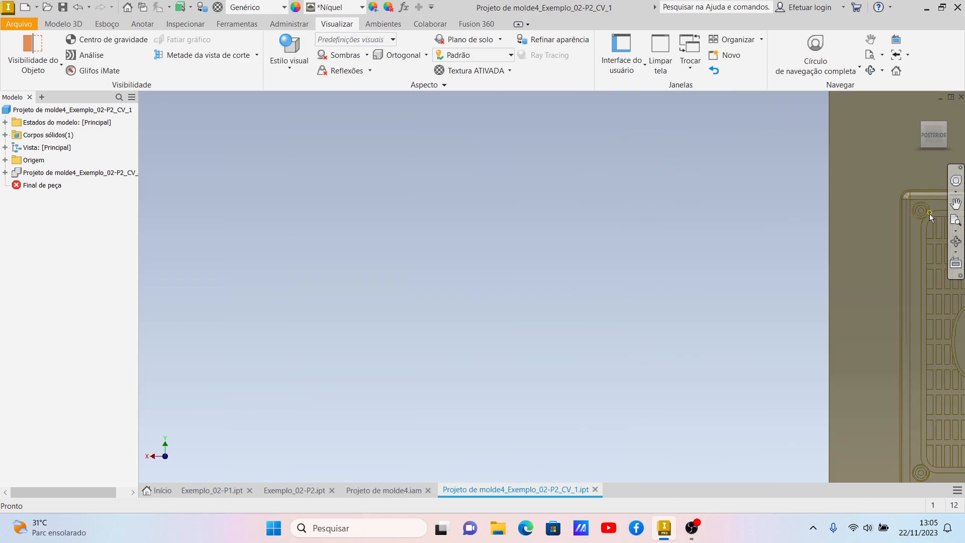
left_click(956, 203)
left_click_drag(880, 220, 469, 260)
scroll(553, 258, "up", 5)
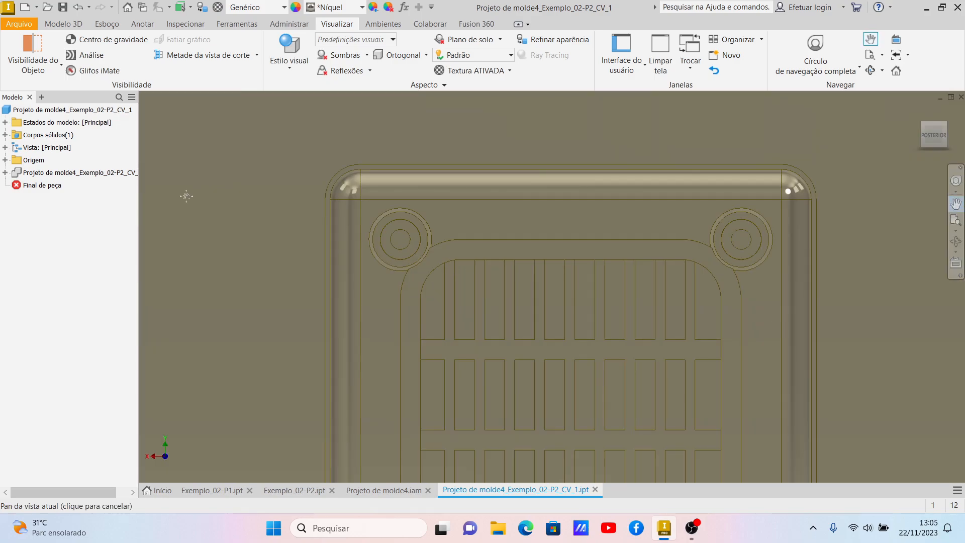
key("Escape")
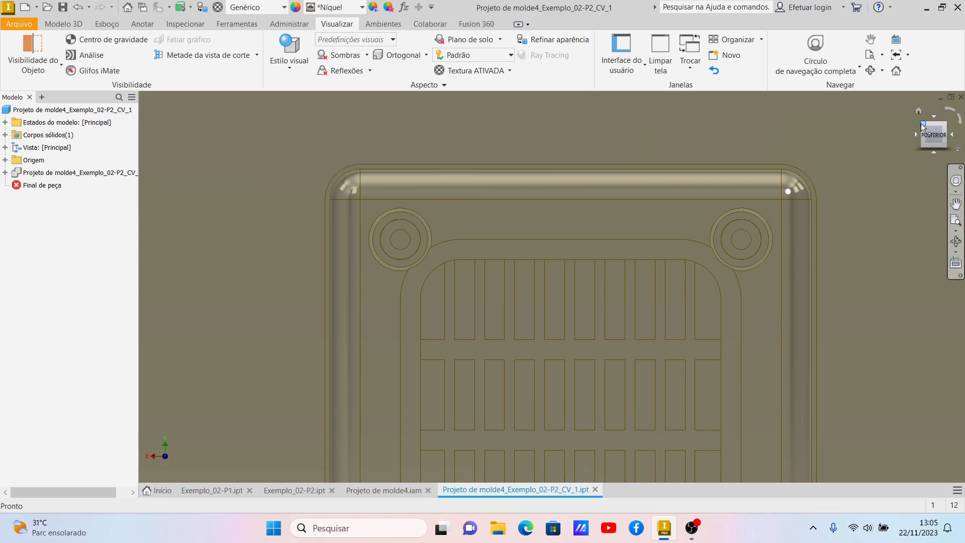
left_click(923, 123)
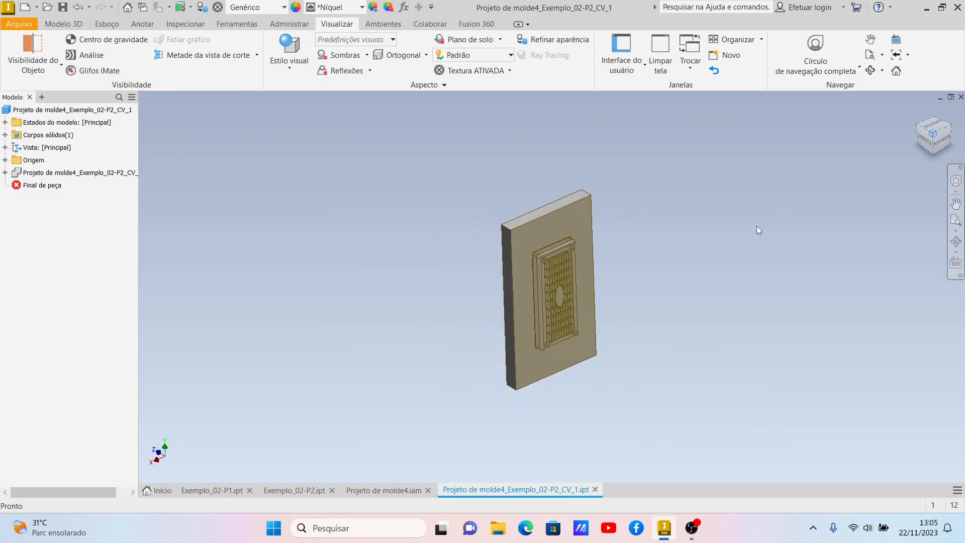
scroll(570, 300, "down", 5)
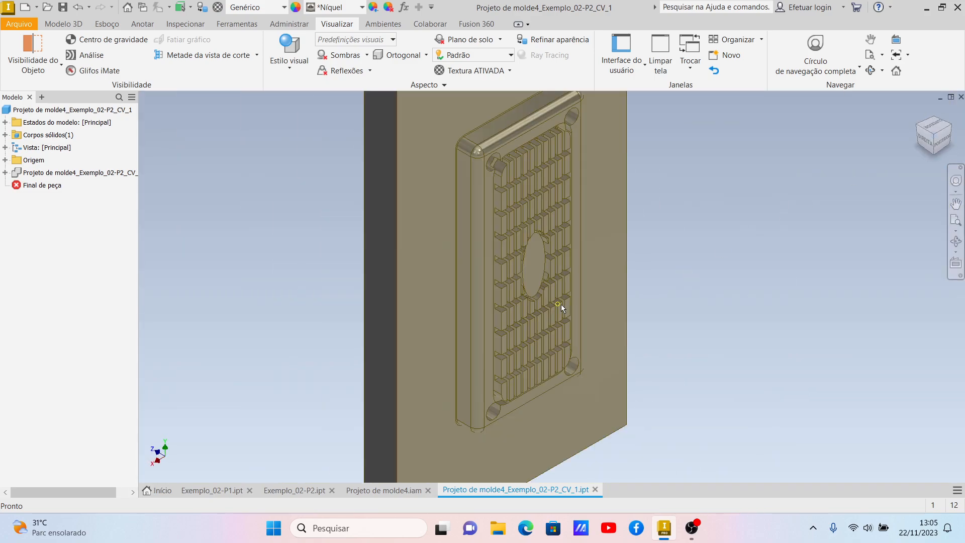
- Return to the Projeto de molde4 assembly and open the Macho component of Exemplo_02-P2 in its own part document
left_click(296, 490)
left_click(386, 489)
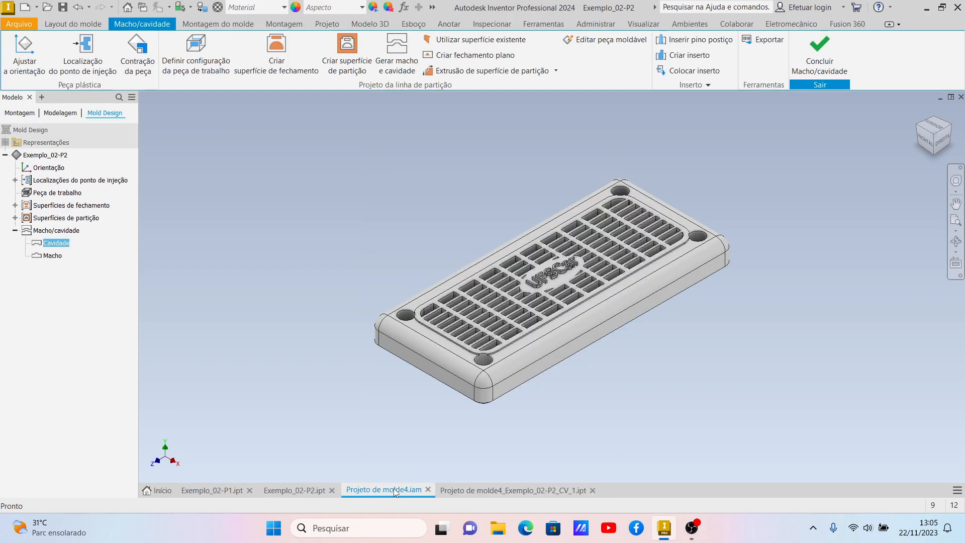
left_click(53, 256)
right_click(53, 257)
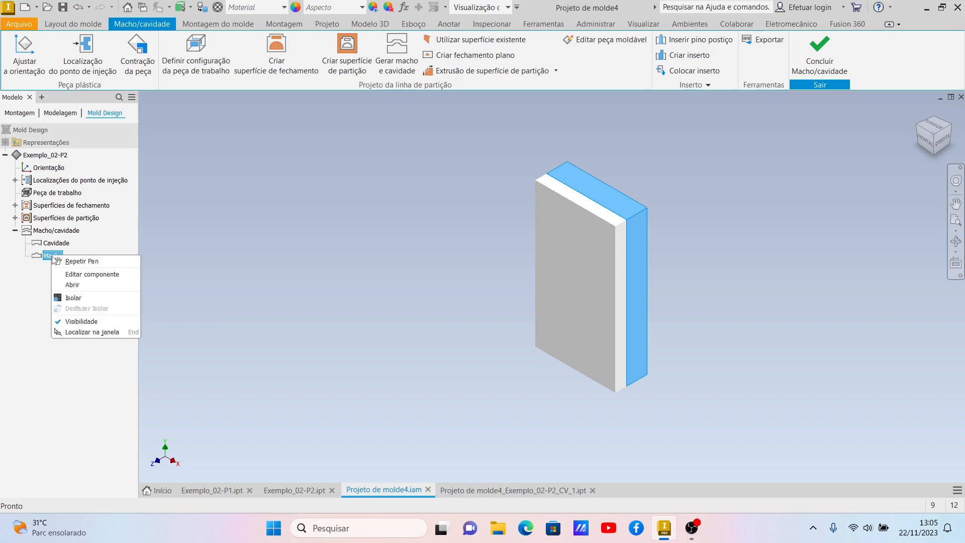
left_click(67, 284)
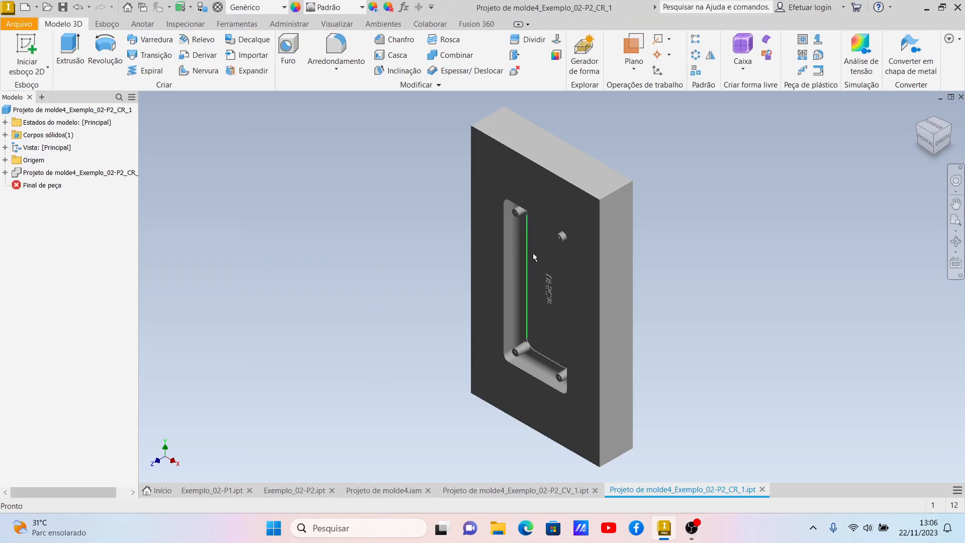
- Examine the core part's grille face, lettering and corner pins up close, and view the whole block
scroll(559, 300, "up", 5)
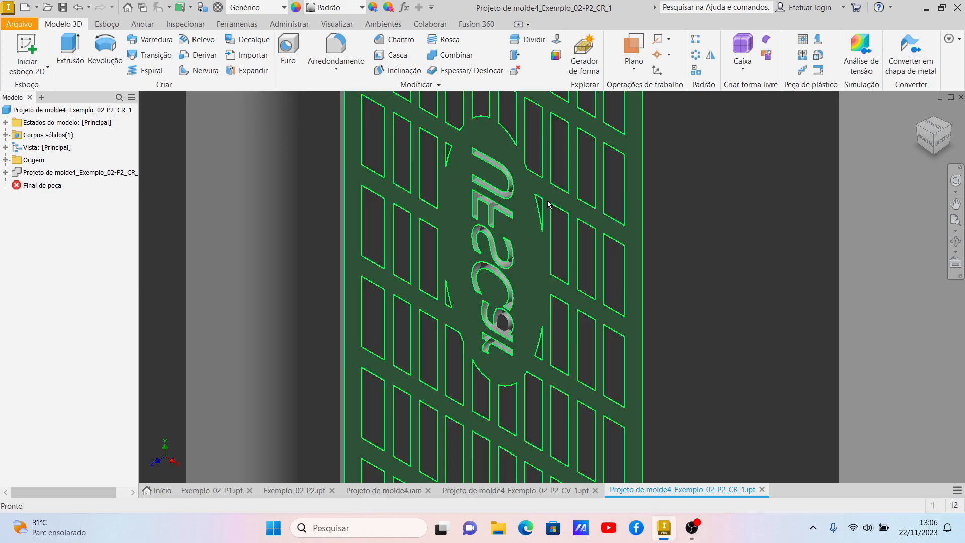
scroll(533, 203, "down", 2)
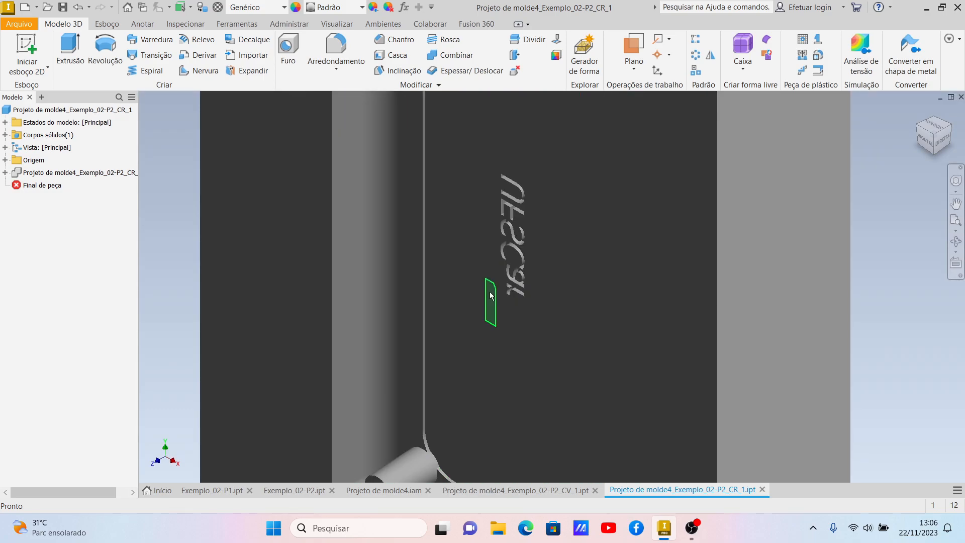
scroll(490, 290, "down", 2)
scroll(447, 411, "up", 2)
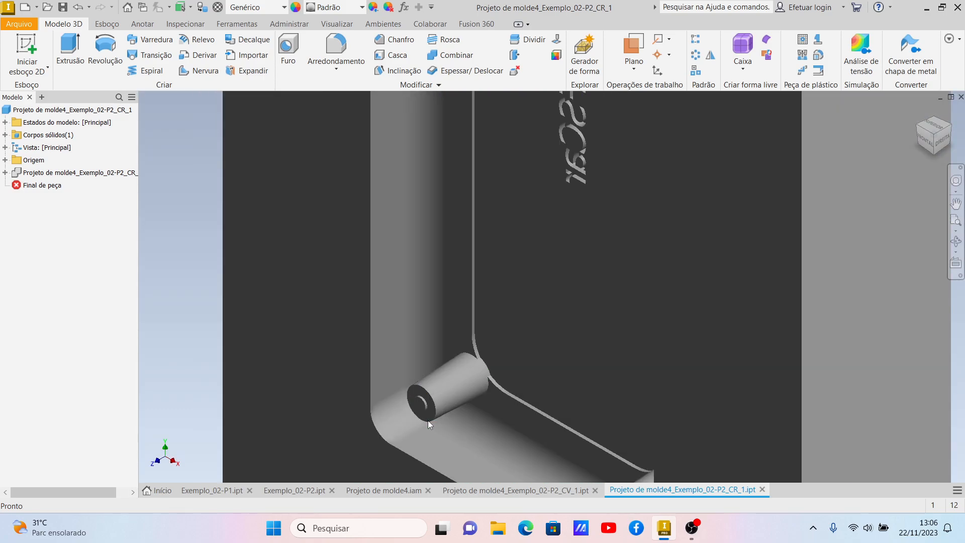
scroll(432, 407, "up", 3)
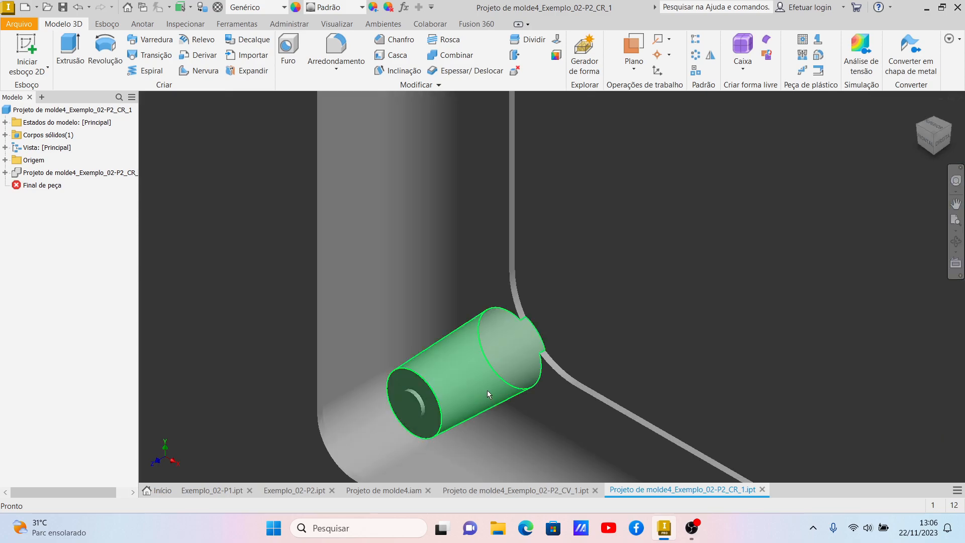
key("F6")
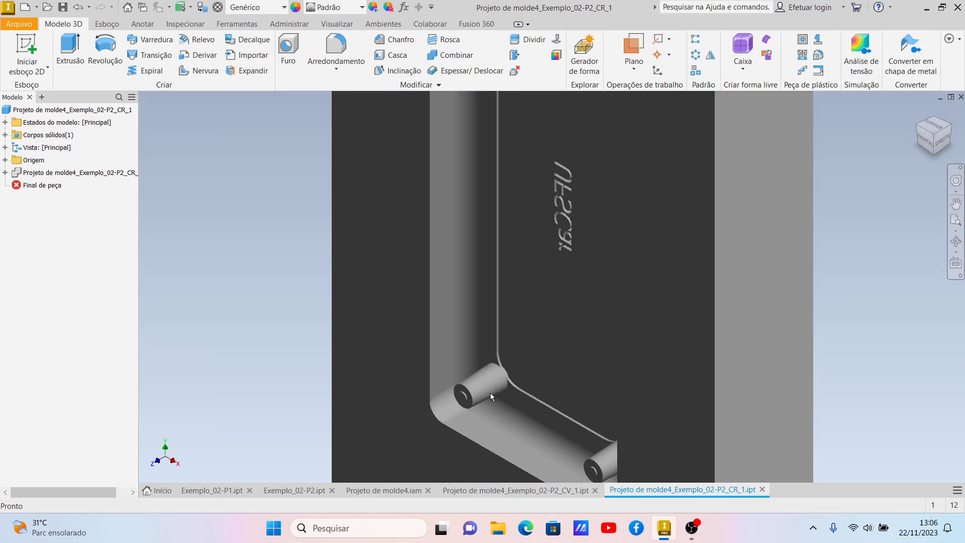
scroll(493, 345, "up", 3)
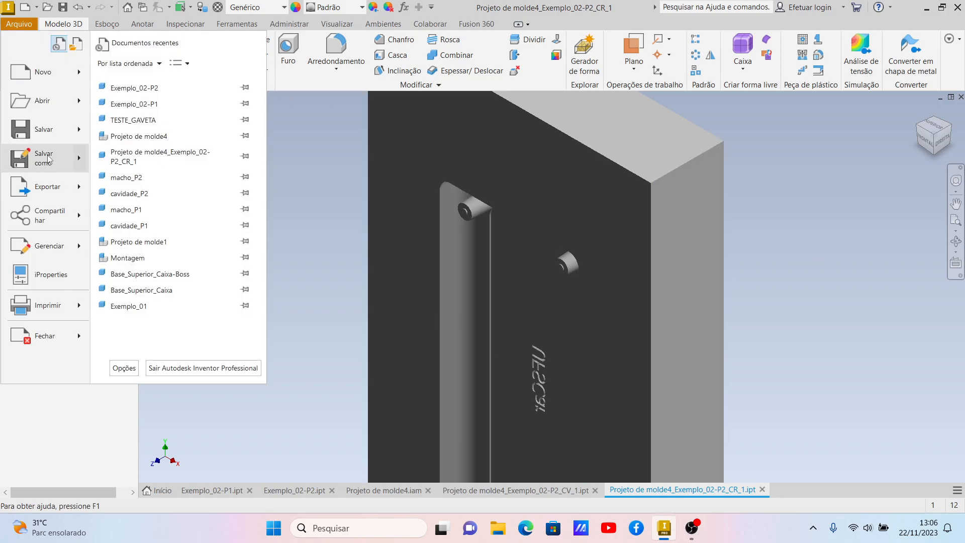
left_click(936, 136)
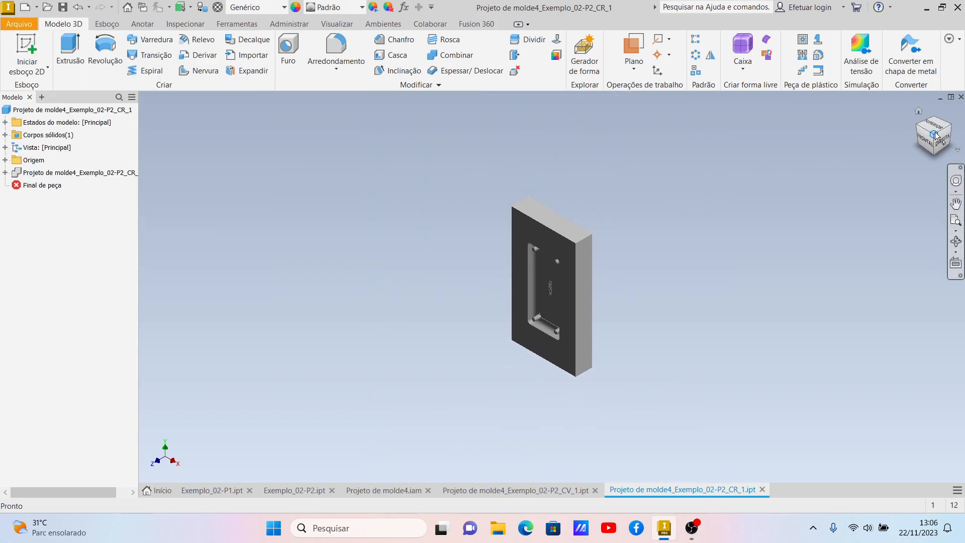